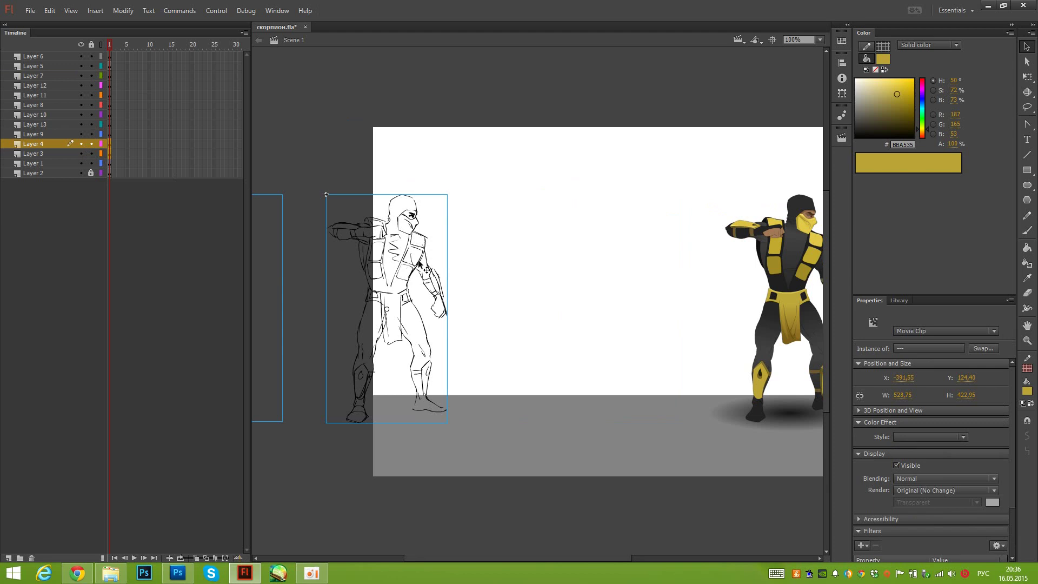
Place the two line sketches on the stage beside the coloured fighter, and move them back off the stage's left edge
mouse_move(423, 267)
left_mouse_down()
mouse_move(658, 267)
mouse_move(479, 226)
mouse_move(609, 229)
mouse_move(601, 231)
left_mouse_up()
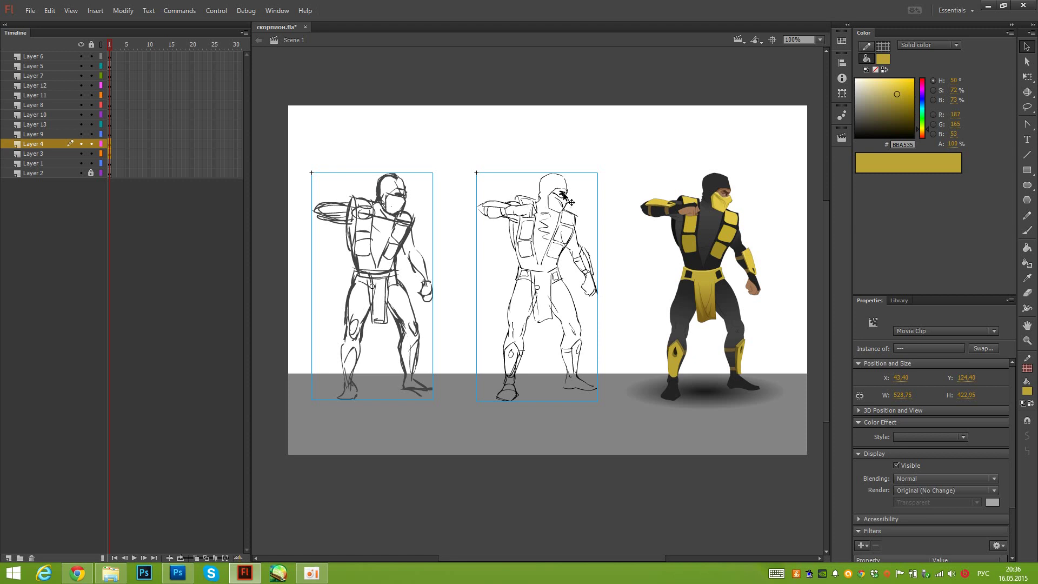
mouse_move(563, 196)
left_mouse_down()
mouse_move(390, 197)
mouse_move(456, 249)
mouse_move(356, 244)
left_mouse_up()
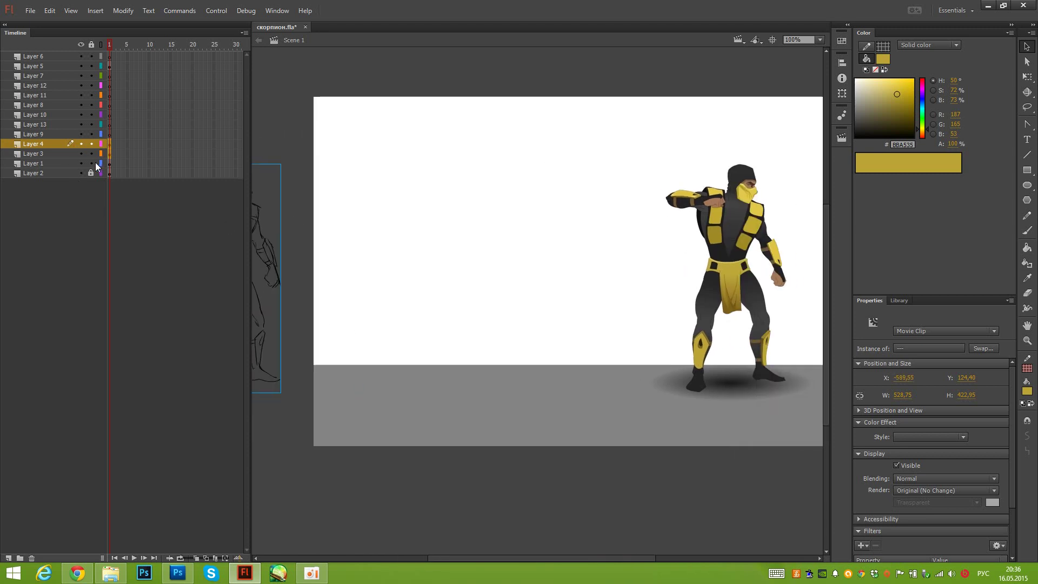
Move Layer 4, holding the reference image and both sketches, directly above Layer 2, and lock and hide it
left_click(109, 163)
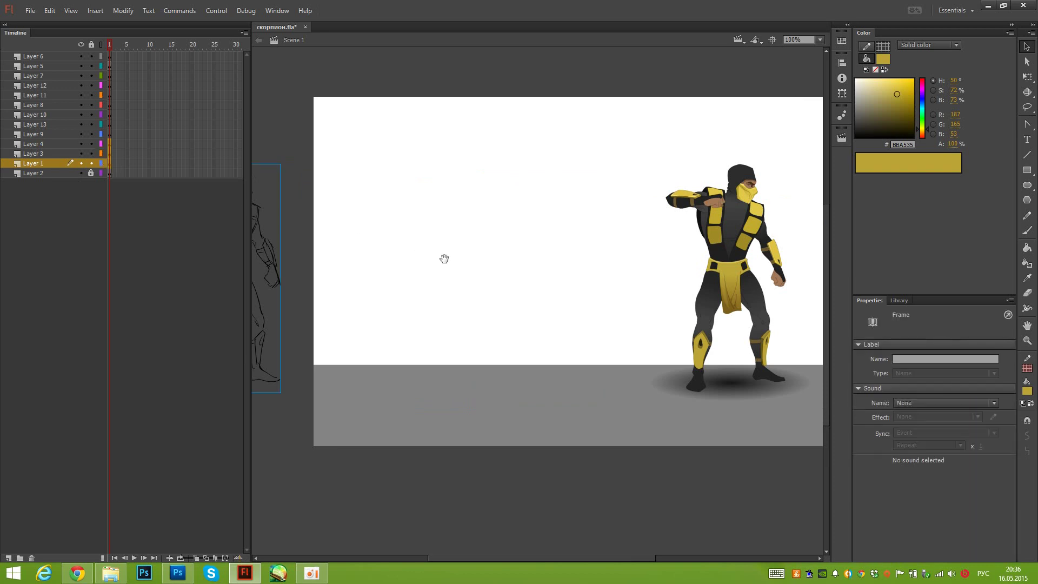
left_click_drag(443, 259, 677, 271)
left_click(555, 243)
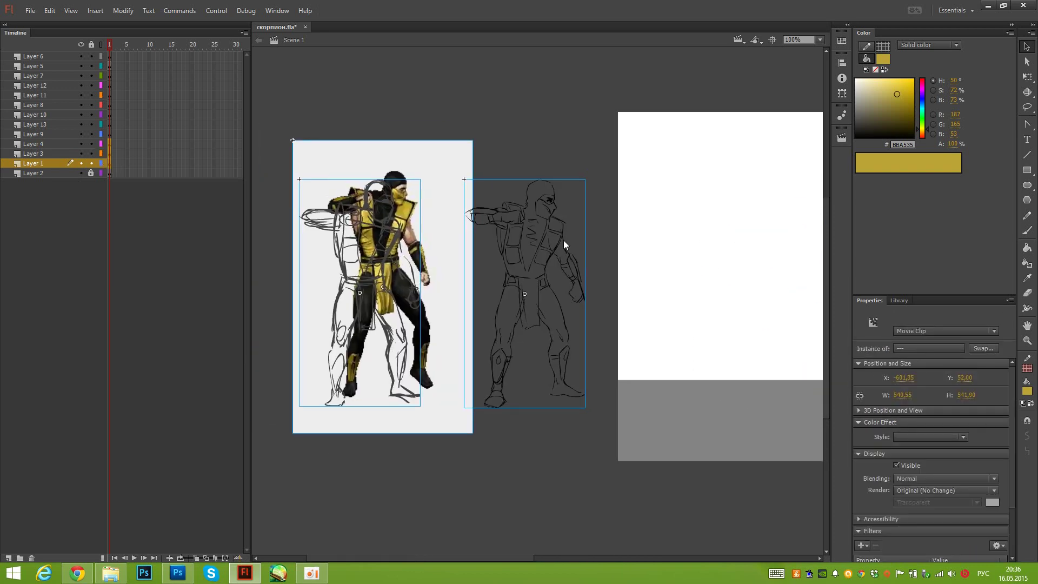
left_click(564, 240)
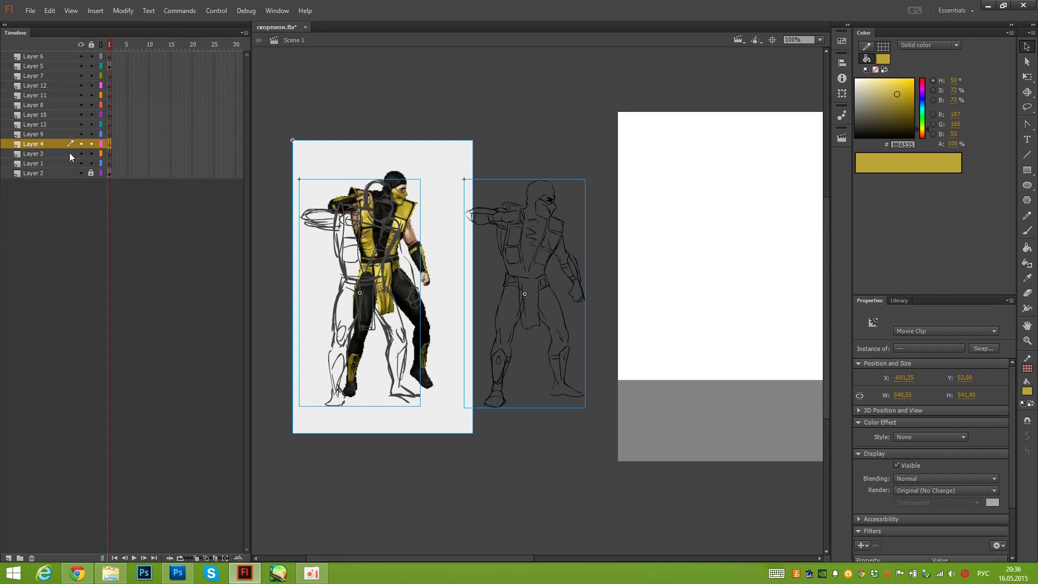
left_click_drag(53, 145, 67, 163)
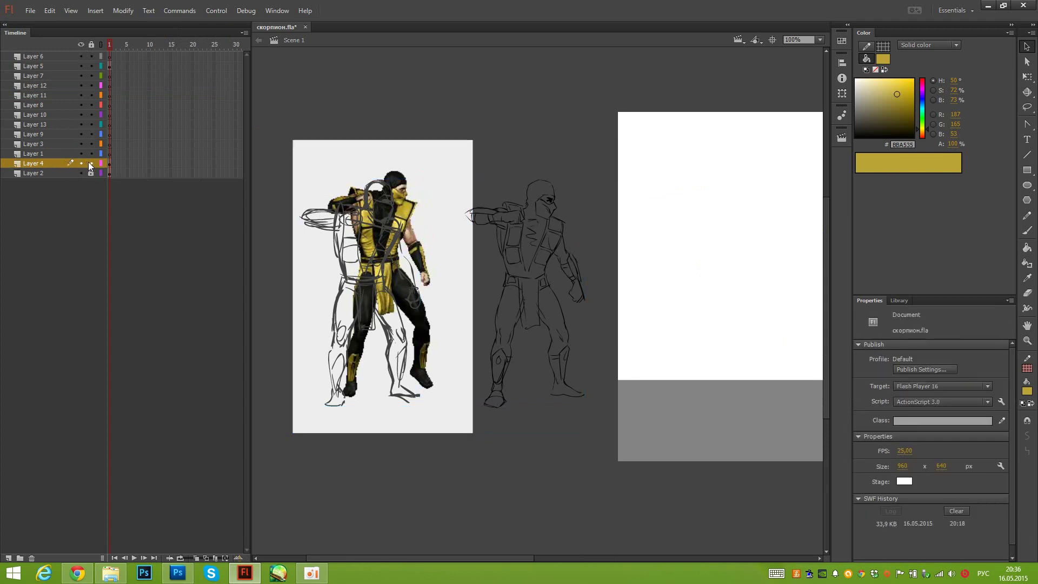
left_click(81, 163)
Delete the block of layers from Layer 7 down to Layer 1
left_click(53, 152)
left_click(65, 75, "shift")
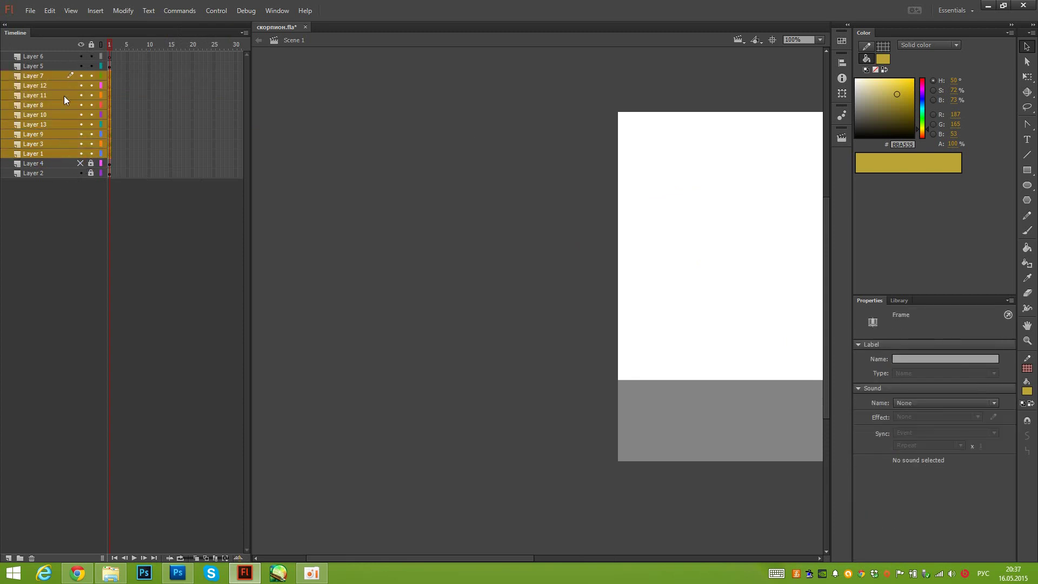
left_click(33, 557)
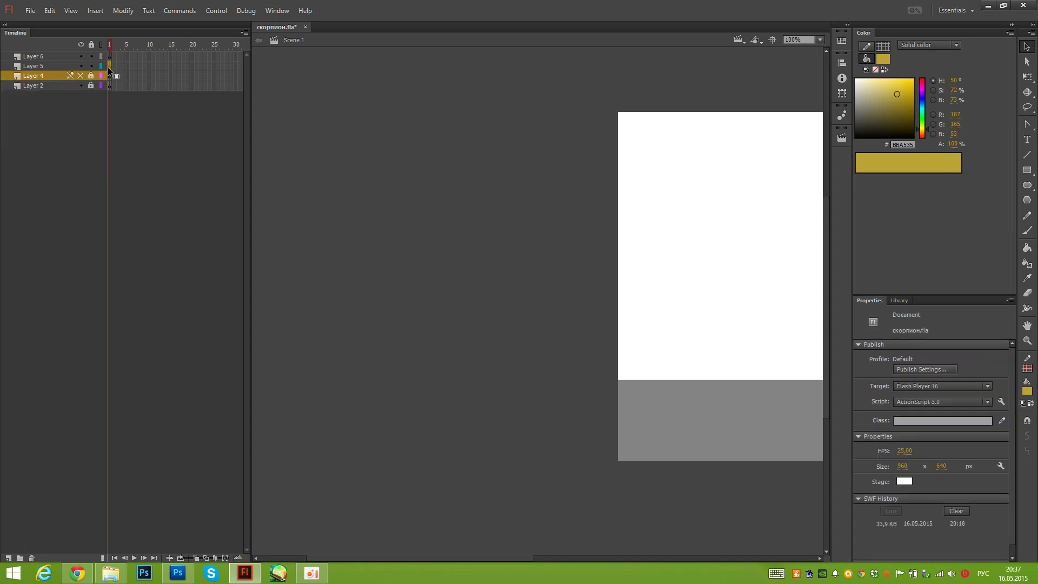
Move the coloured fighter on Layer 5 to the left side of the stage
left_click(108, 67)
scroll(536, 302, "right", 5)
left_click_drag(727, 325, 420, 331)
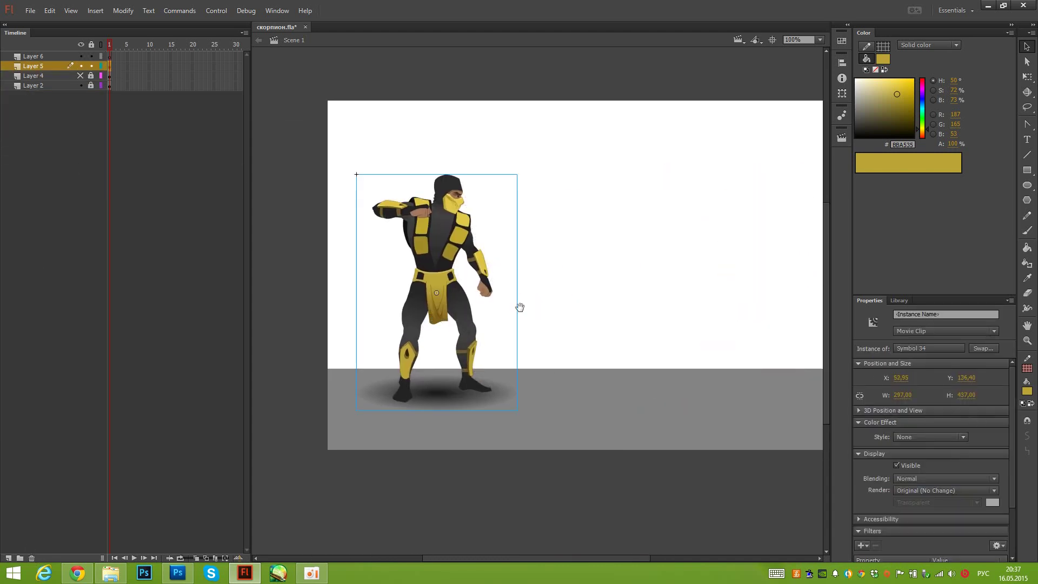
left_click_drag(520, 307, 471, 311)
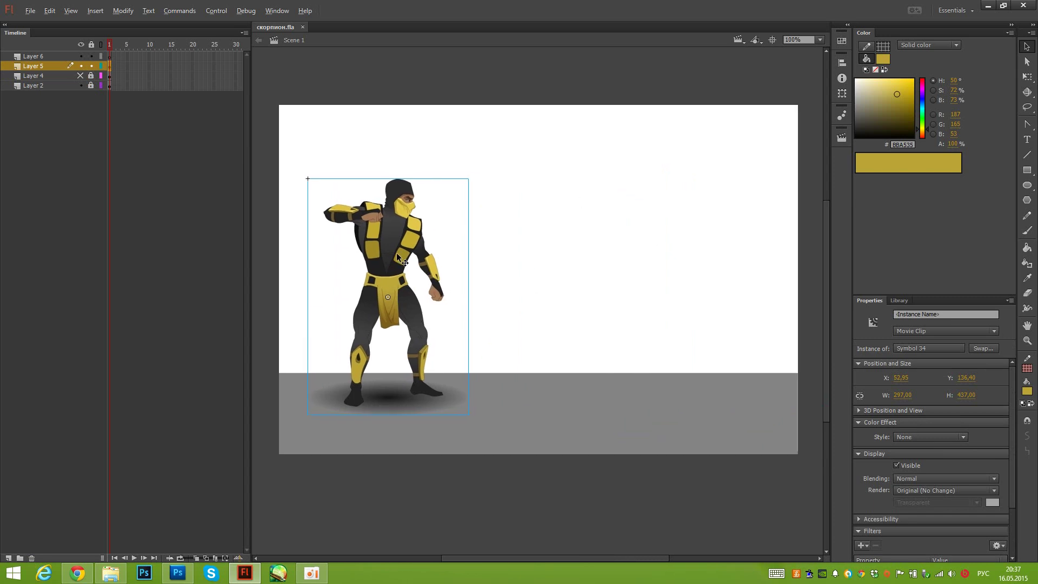
Duplicate the fighter onto the right side of the stage and flip the copy horizontally to face the original
left_click_drag(430, 281, 704, 281)
right_click(658, 302)
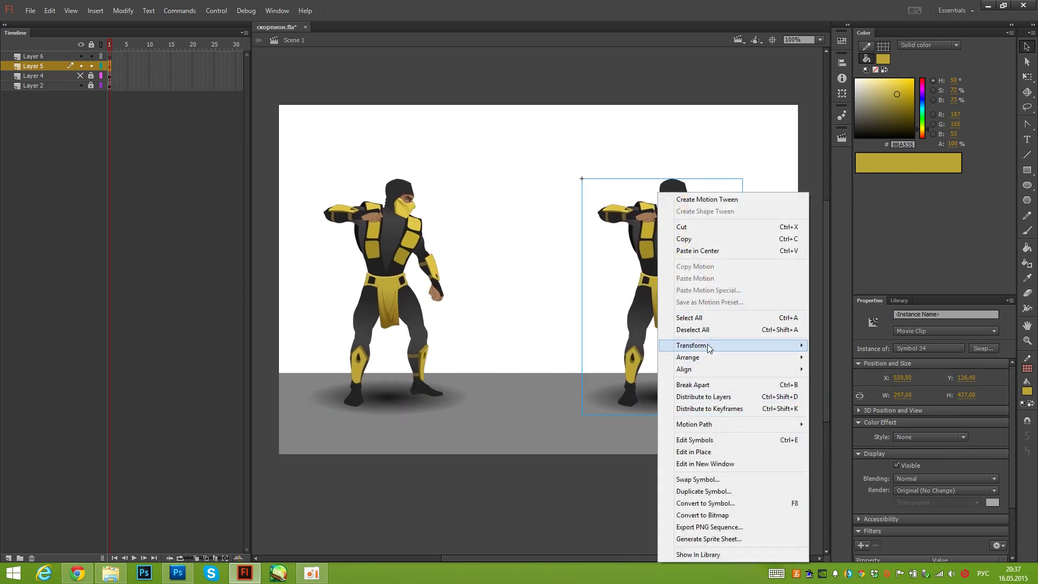
mouse_move(703, 346)
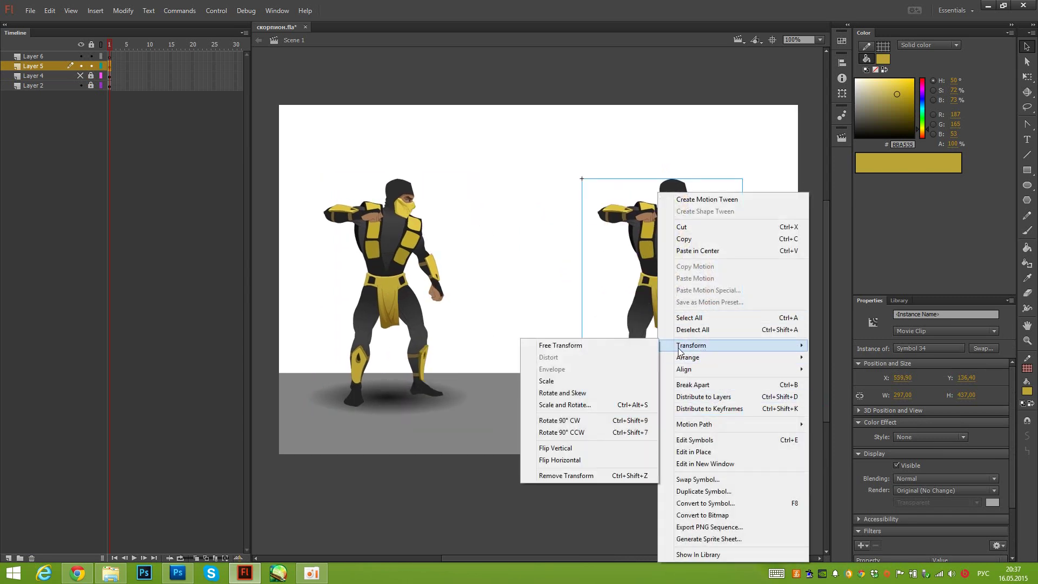
left_click(604, 460)
left_click(575, 329)
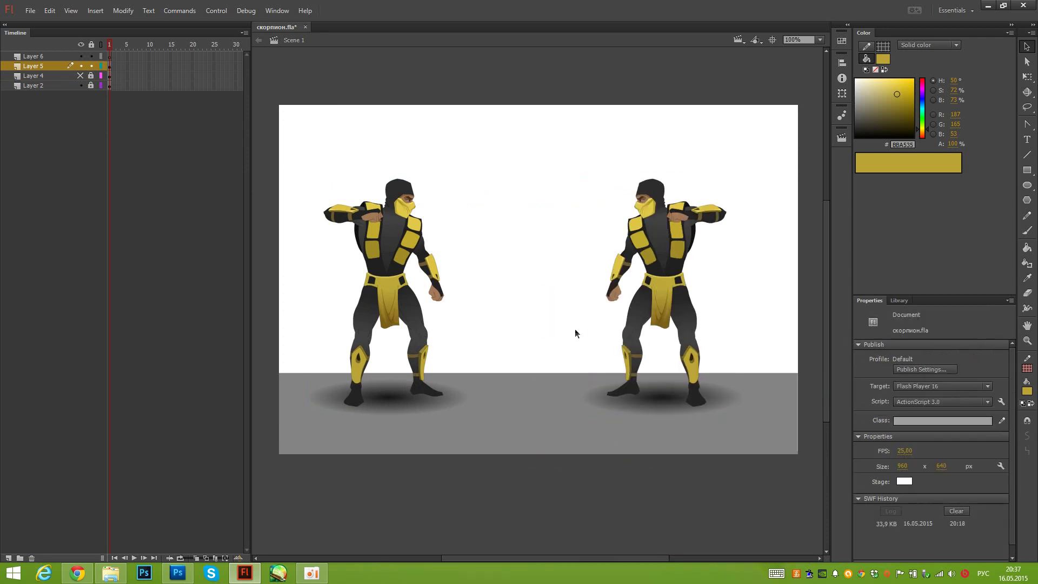
left_click(669, 280)
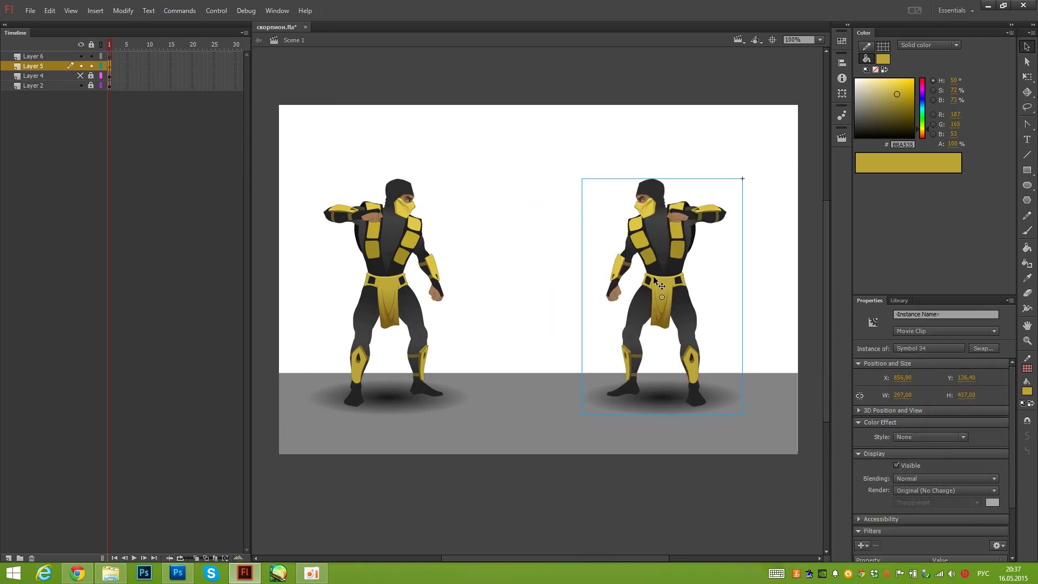
Open the left fighter's symbol for editing, save the file, and distribute all its body parts to separate layers
left_click(424, 239)
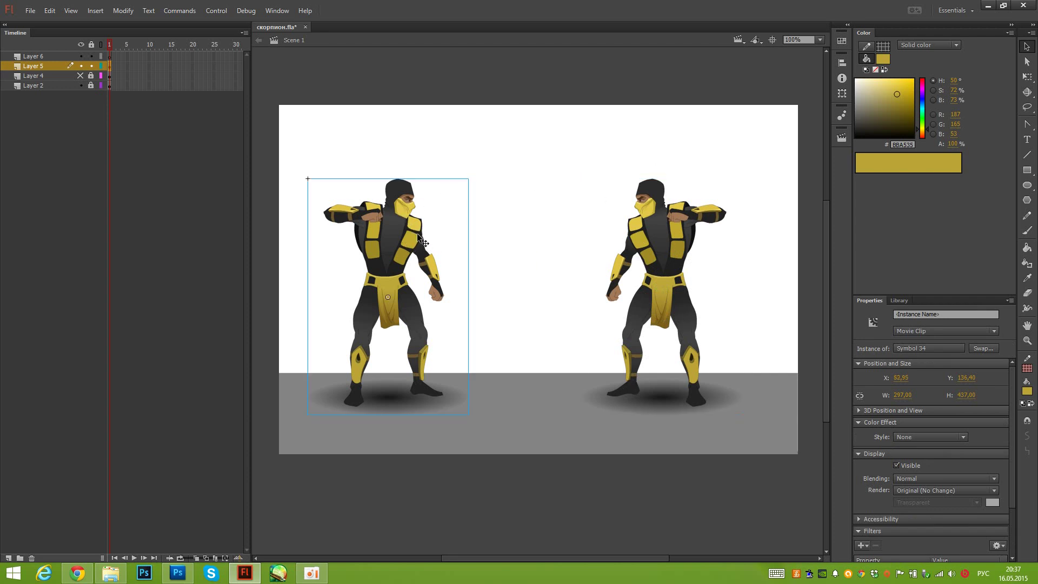
double_click(422, 242)
left_click_drag(529, 130, 373, 339)
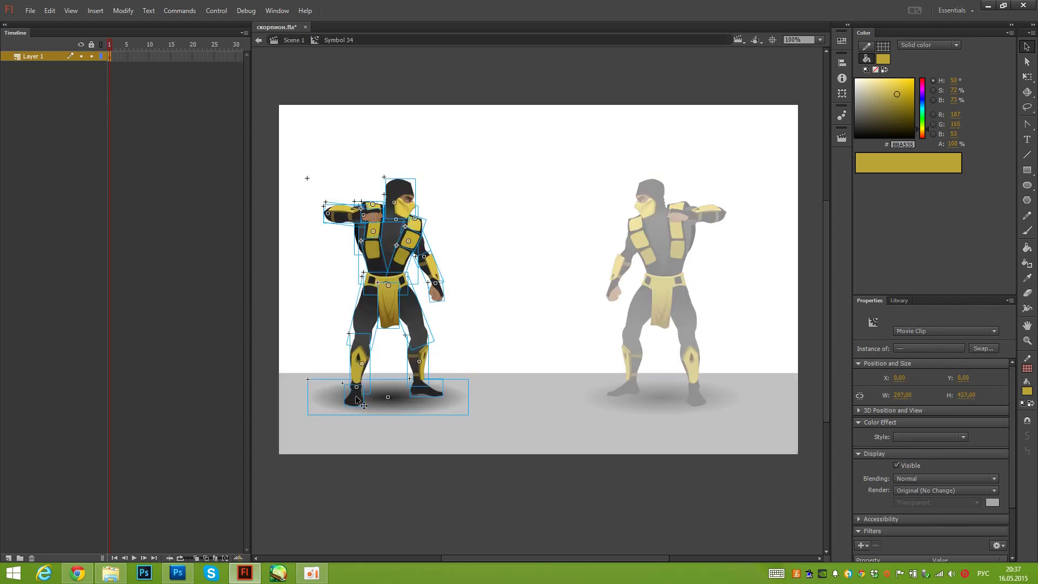
key("ctrl+s")
right_click(434, 257)
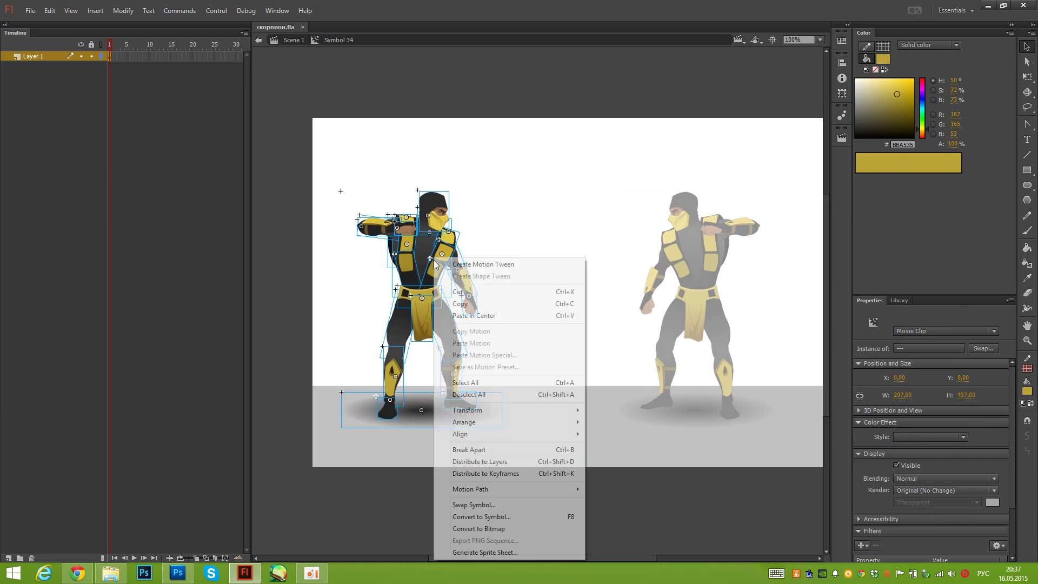
left_click(475, 461)
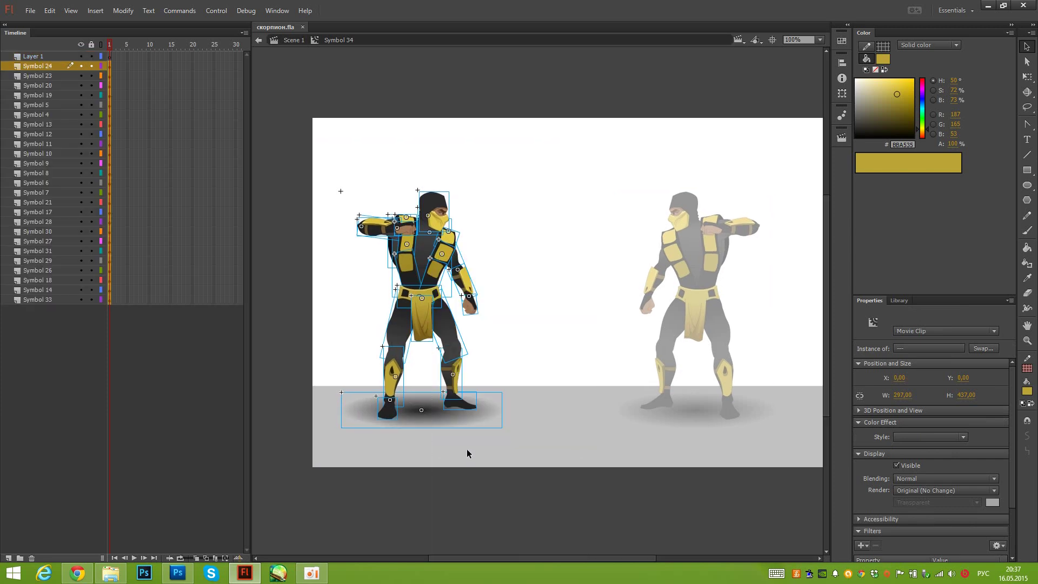
left_click_drag(532, 152, 320, 508)
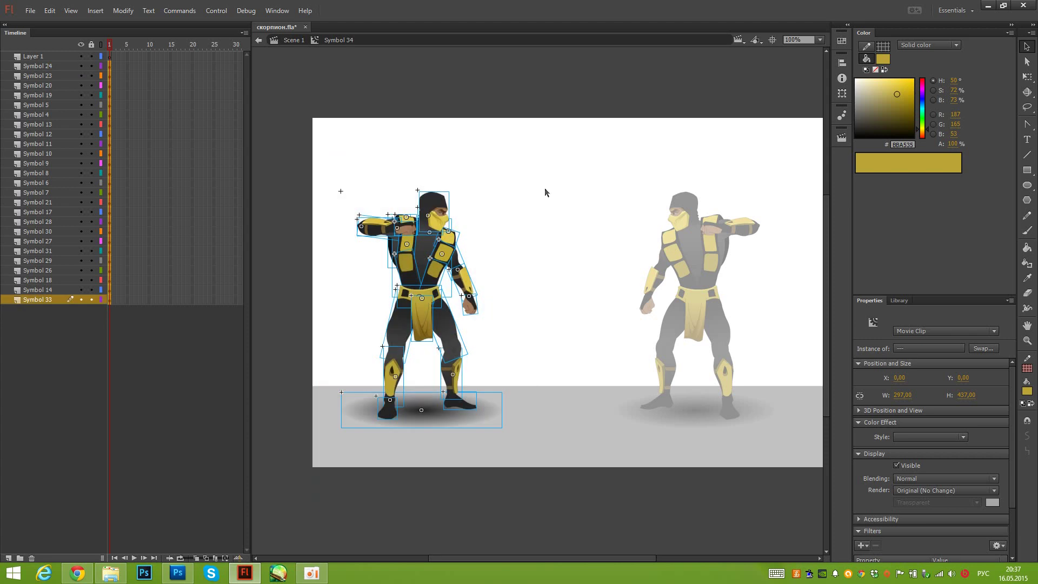
left_click_drag(549, 134, 319, 500)
left_click(511, 219)
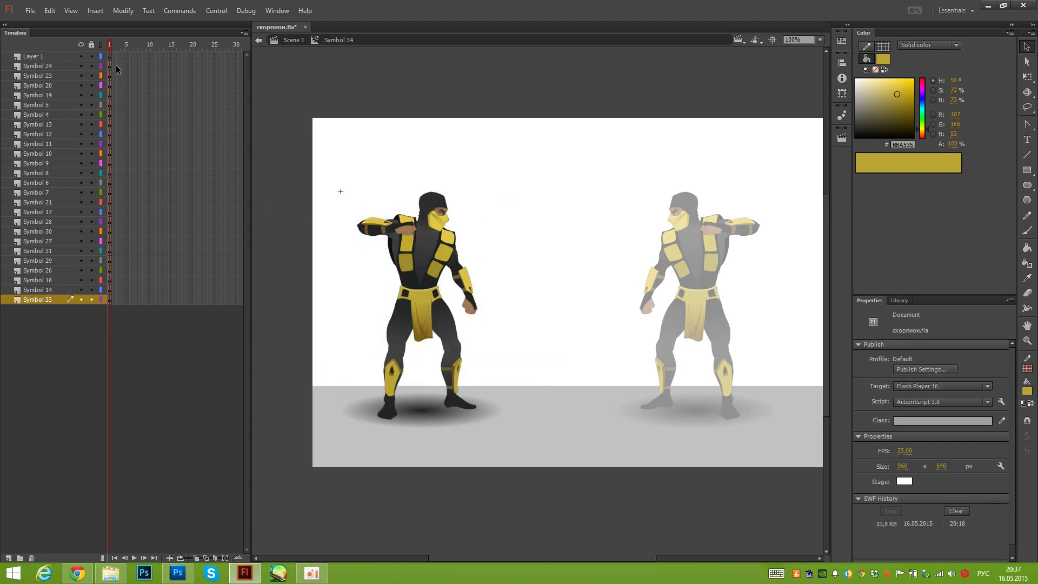
Extend the frames of all layers inside the fighter symbol to frame 30
left_click_drag(109, 69, 142, 319)
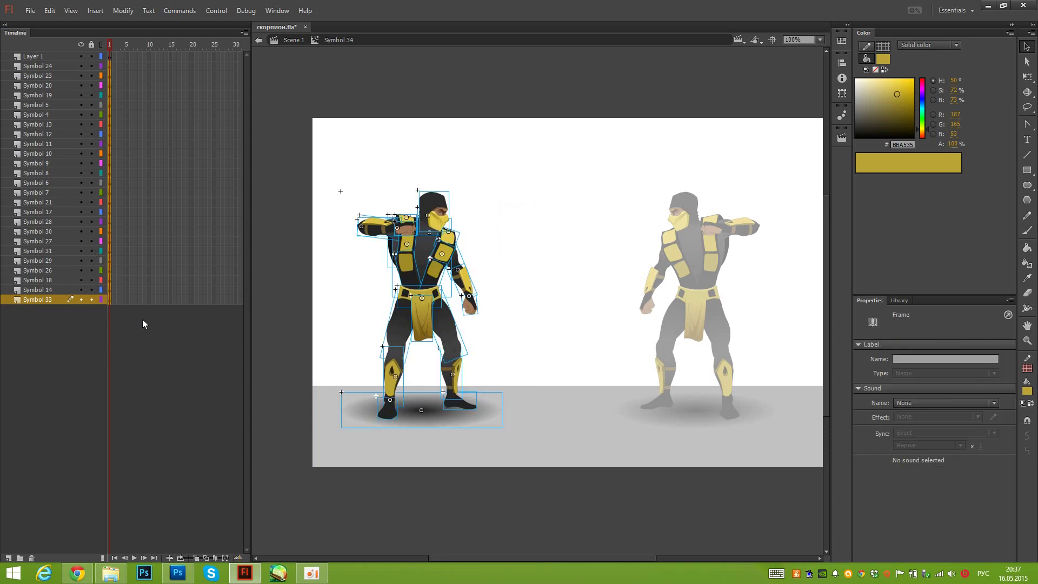
left_click(147, 186)
left_click_drag(191, 58, 190, 313)
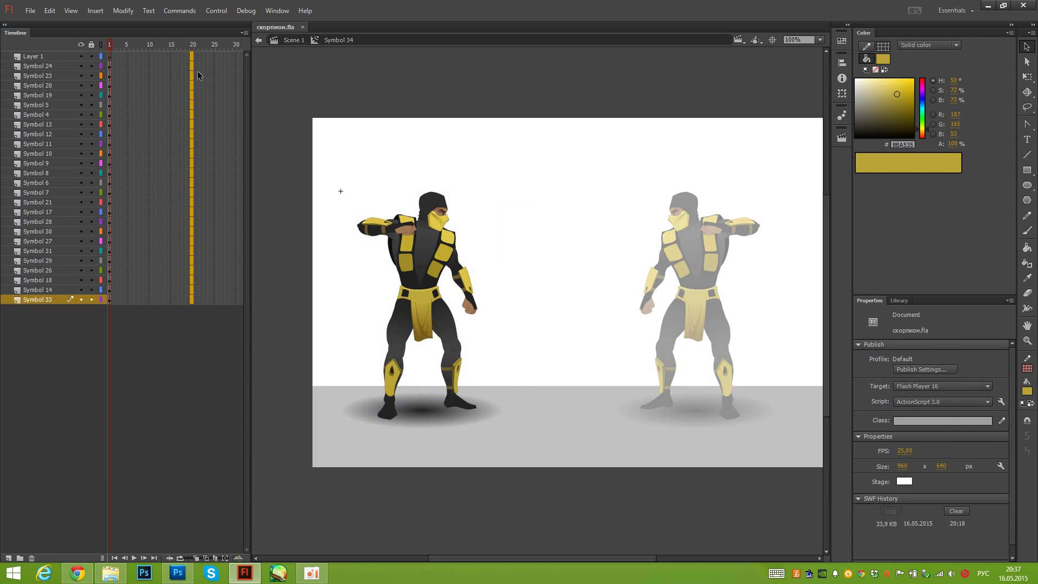
key("F5")
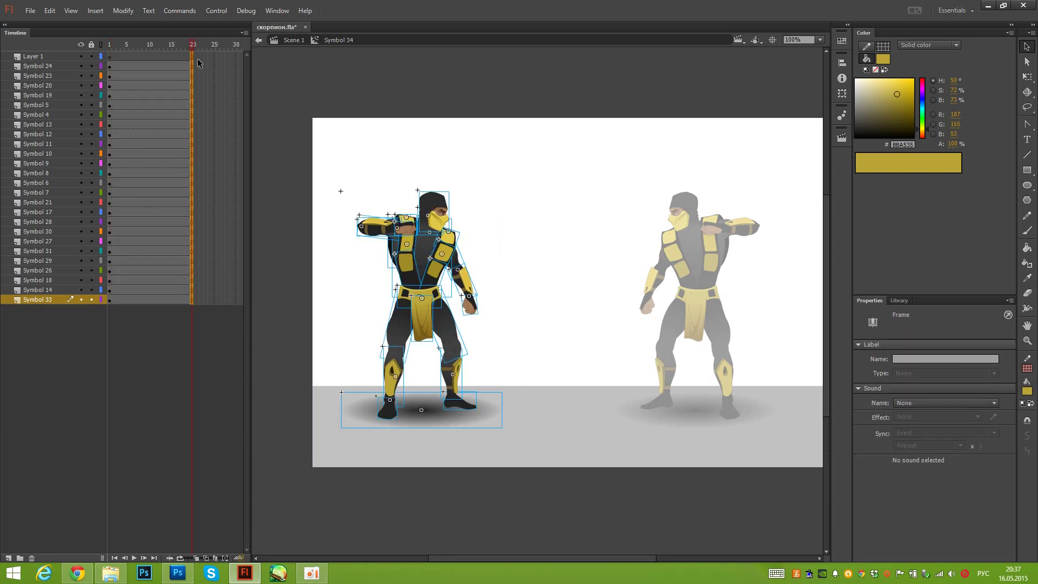
key("F5")
key("F5")
key("F5")
key("F5")
key("F5")
key("F5")
key("F5")
key("F5")
key("F5")
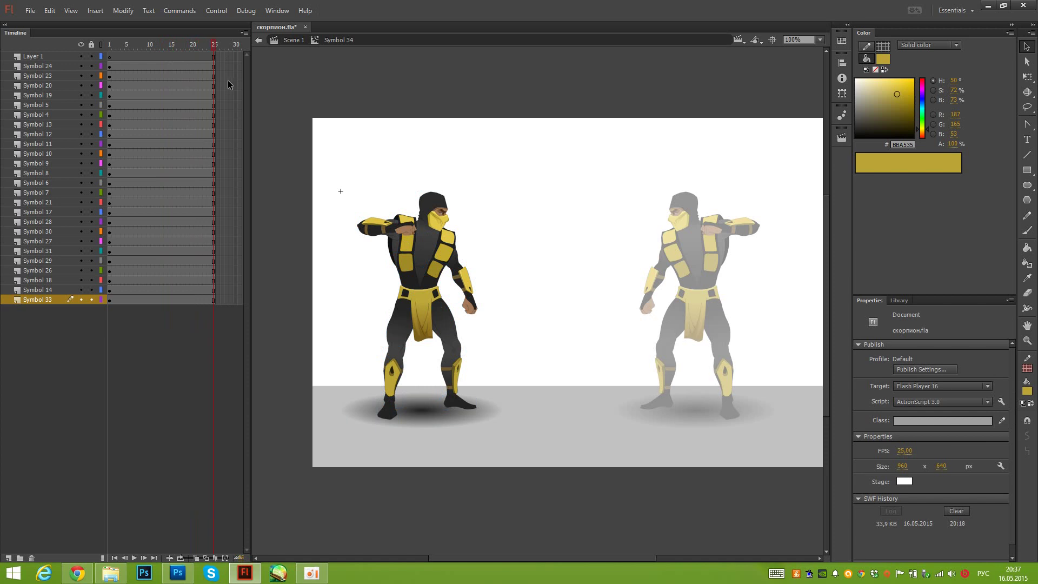
key("F5")
Widen the timeline and create classic tweens on all body-part layers, from Symbol 24 to Symbol 33
left_click_drag(251, 100, 294, 100)
left_click_drag(108, 69, 109, 300)
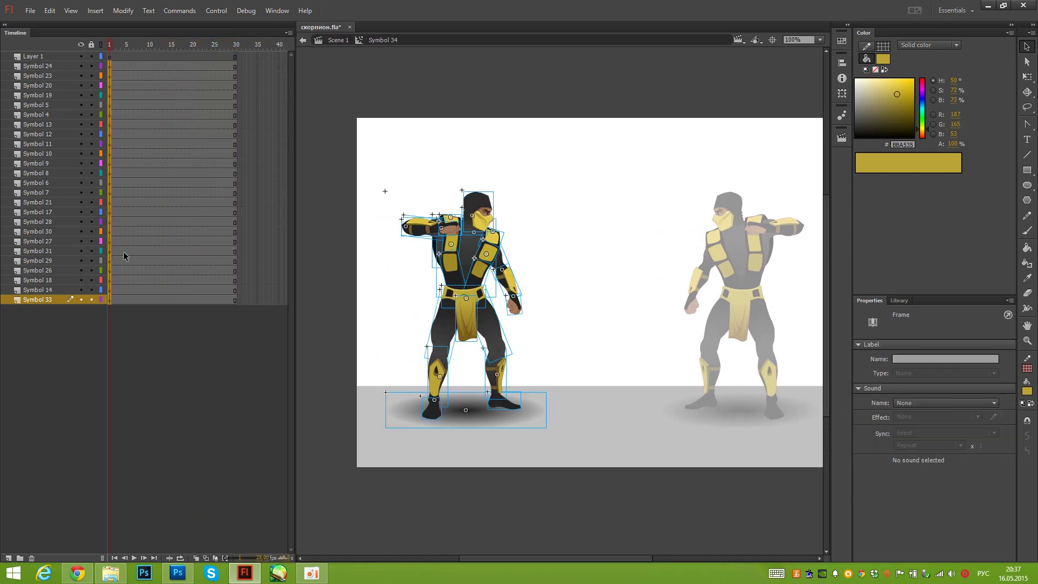
right_click(109, 284)
left_click(149, 294)
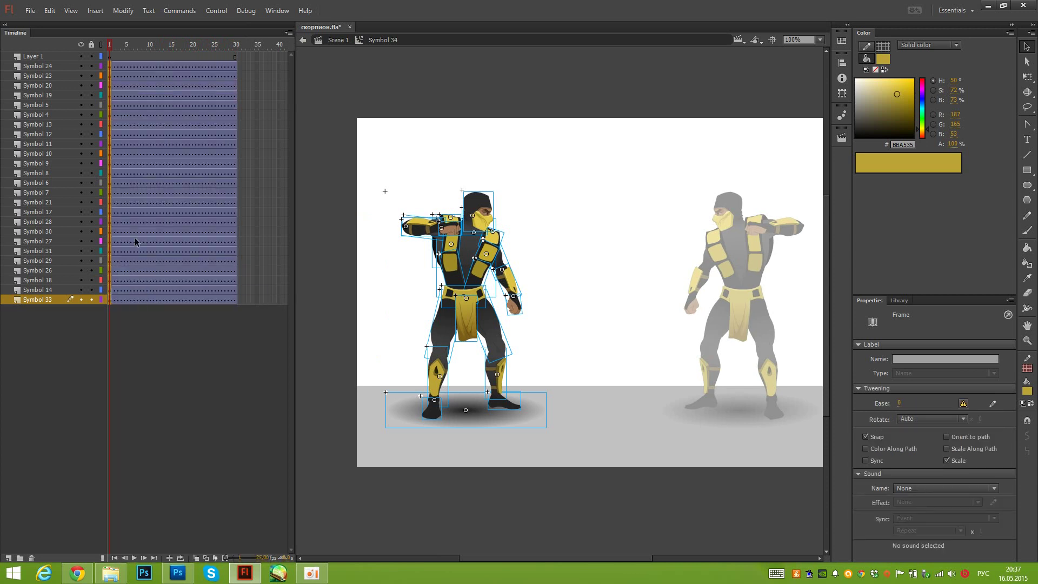
Place the transformation points of both lower legs at the knees using Free Transform
left_click(388, 363)
left_click(437, 381)
key("q")
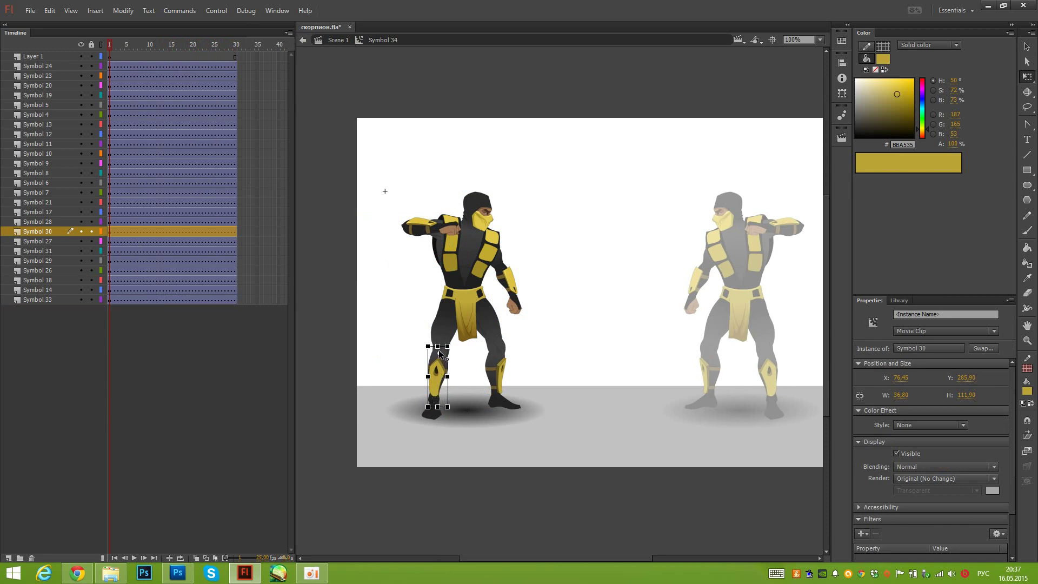
left_click(499, 372)
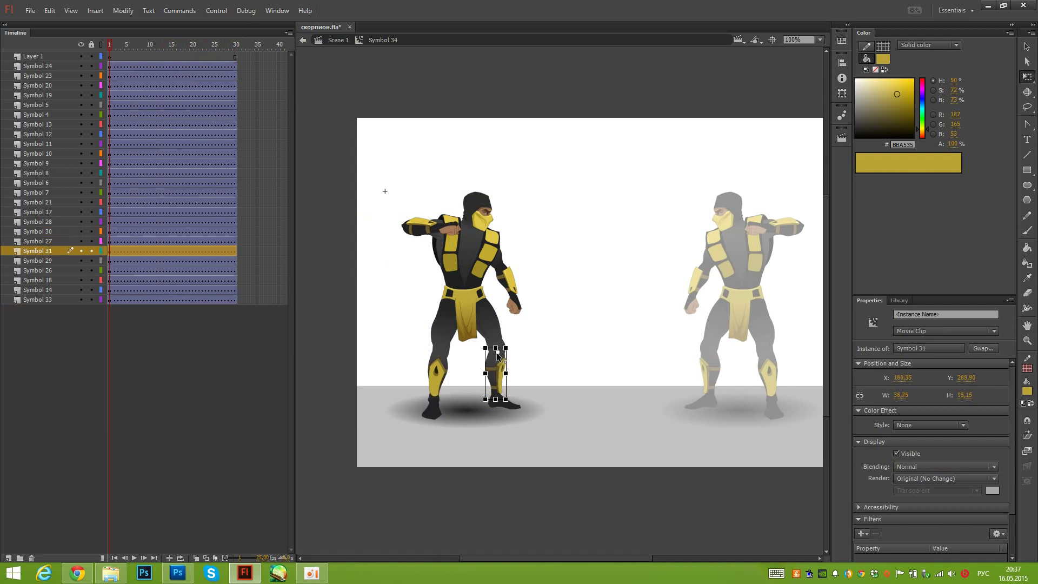
Check the transformation points of the fighter's feet, thighs, belt and arm parts
left_click(435, 410)
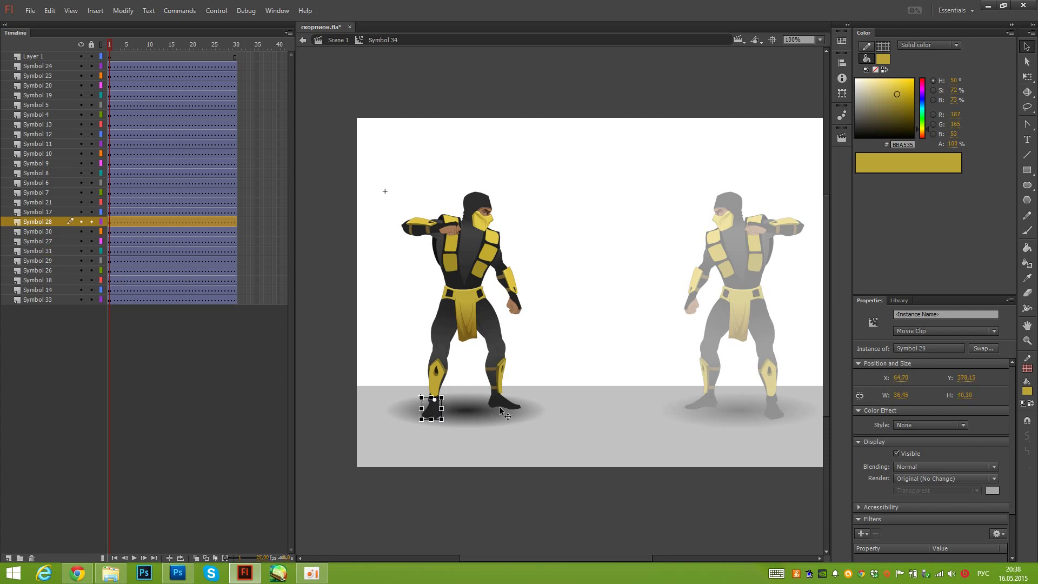
left_click(505, 406)
left_click(497, 338)
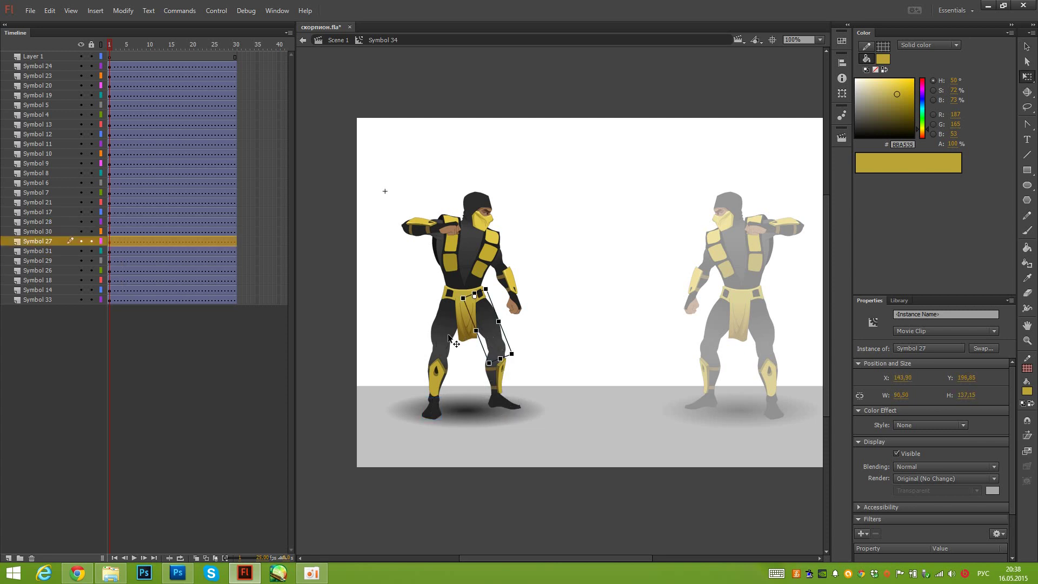
left_click(454, 321)
key("v")
left_click(476, 323)
left_click(476, 298)
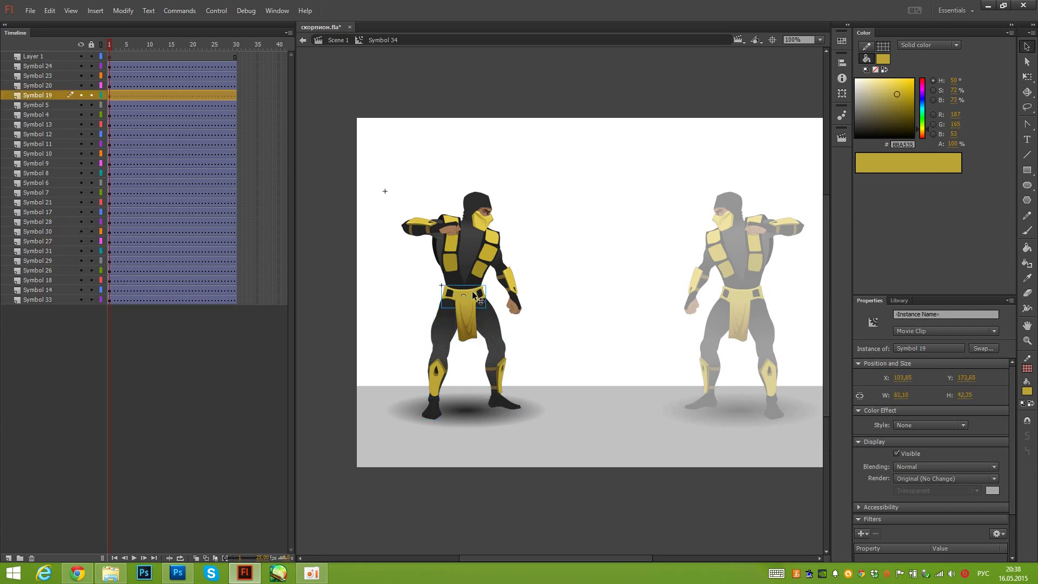
left_click(514, 303)
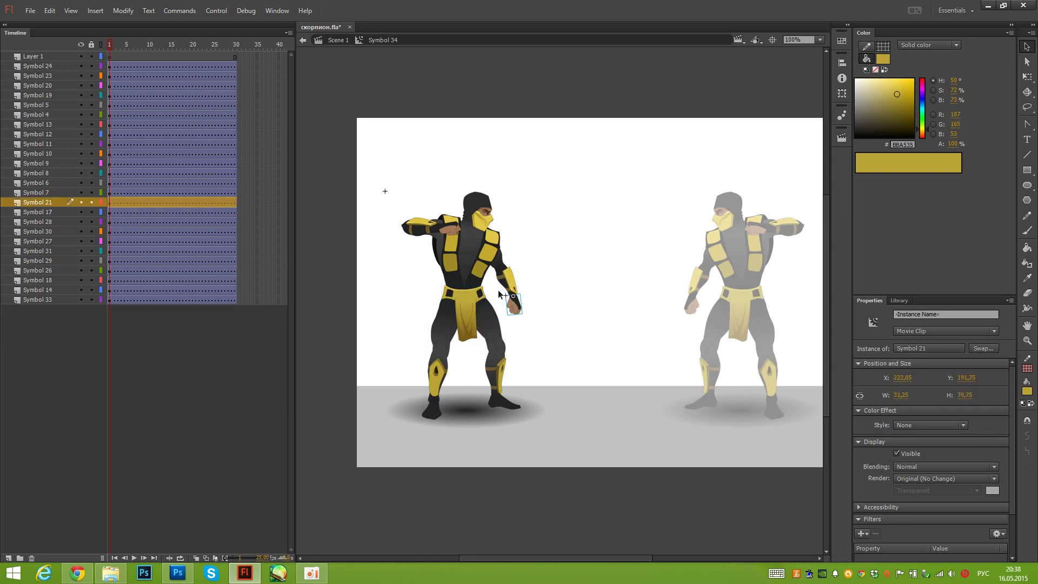
left_click(500, 269)
key("q")
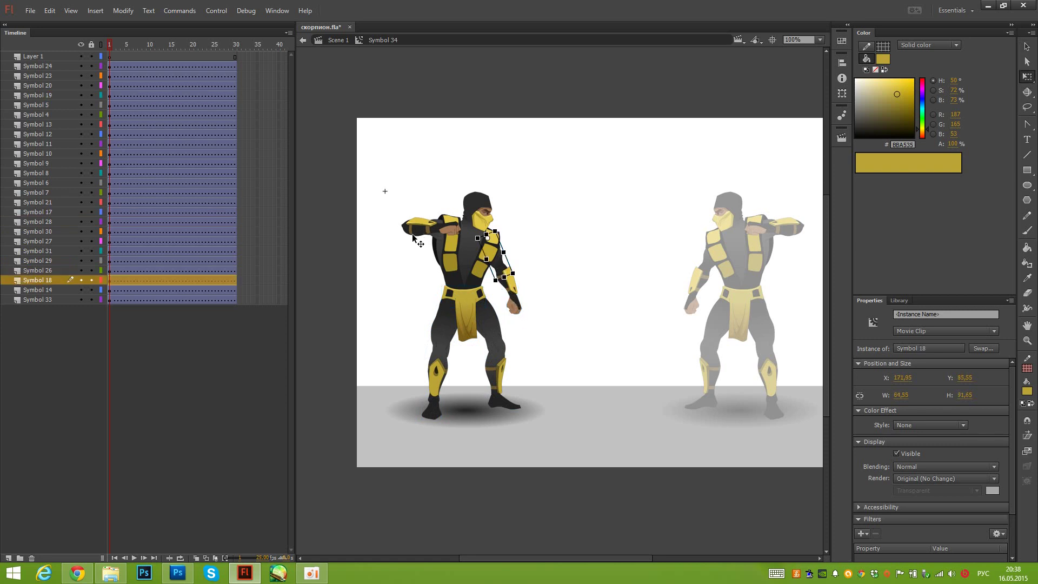
left_click(418, 234)
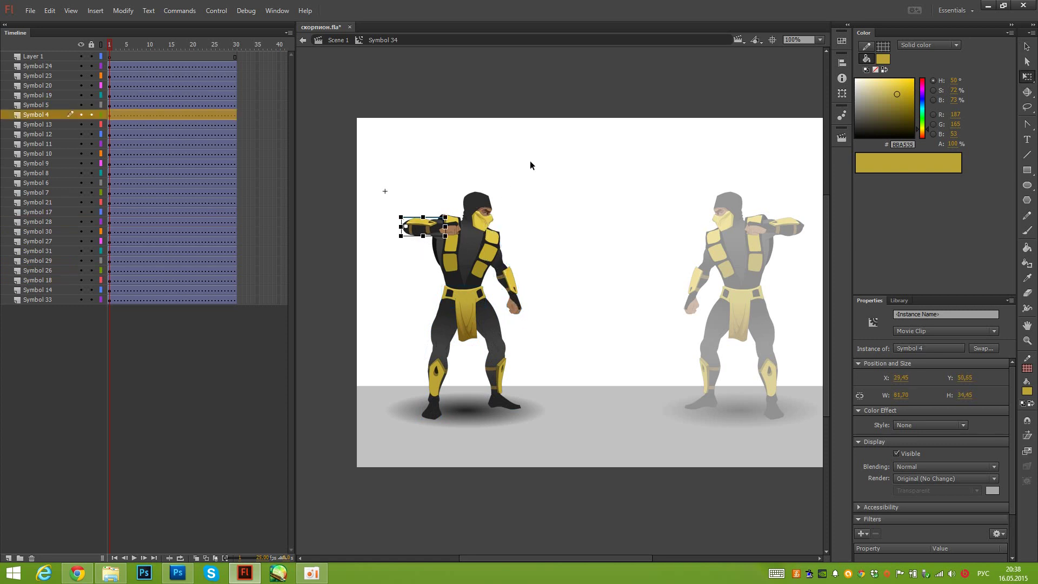
left_click(505, 222)
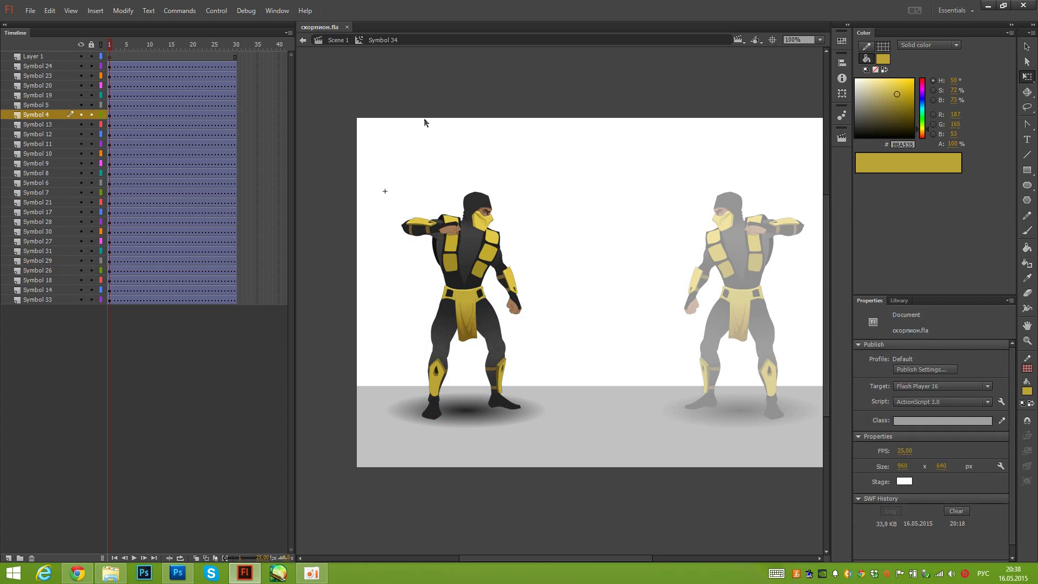
Insert keyframes at frame 30 on all body-part layers, from Symbol 24 to Symbol 33
left_click(820, 40)
left_click(798, 123)
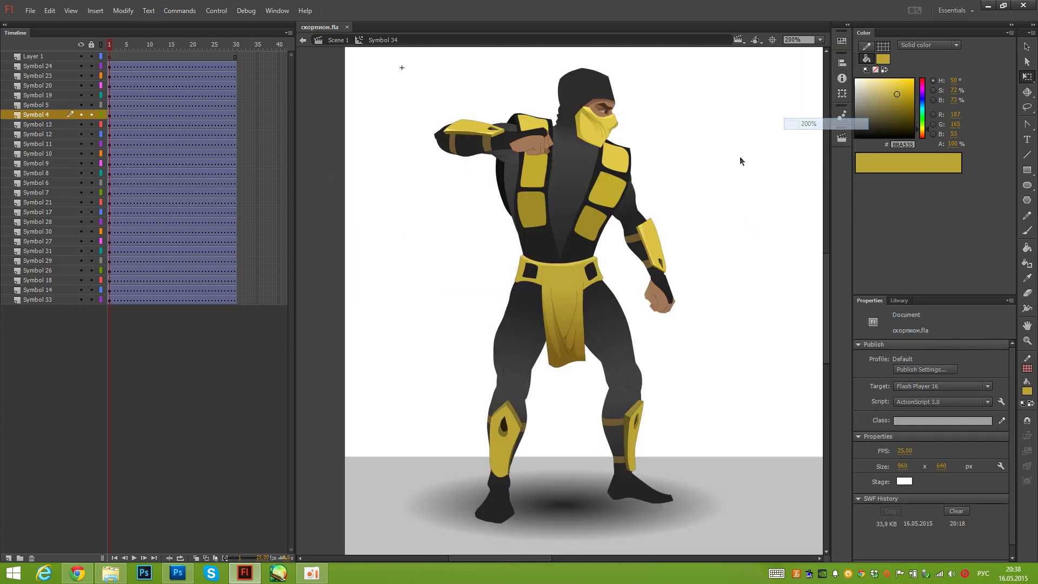
left_click_drag(624, 287, 575, 294)
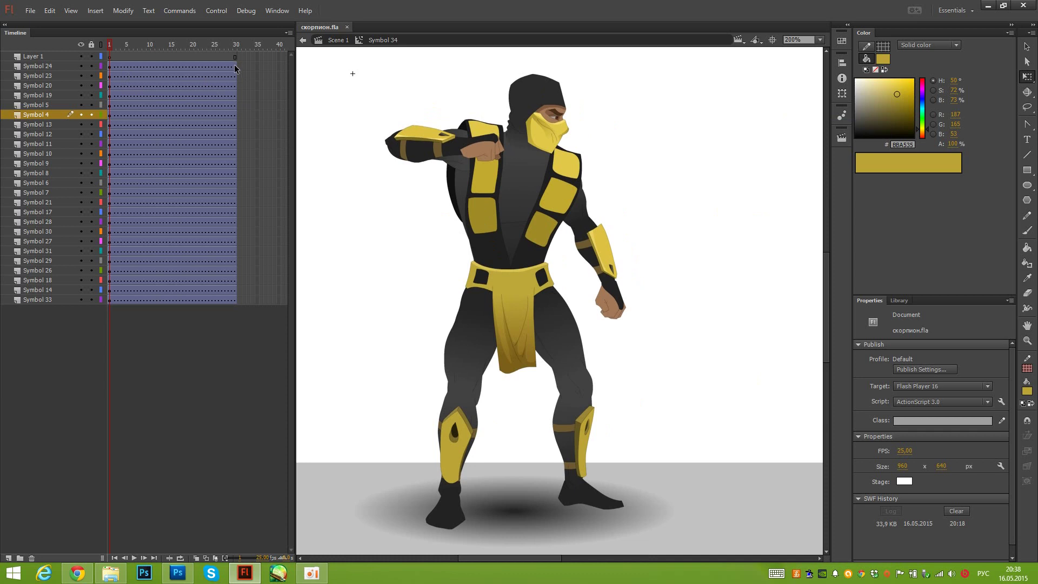
left_click_drag(234, 64, 235, 329)
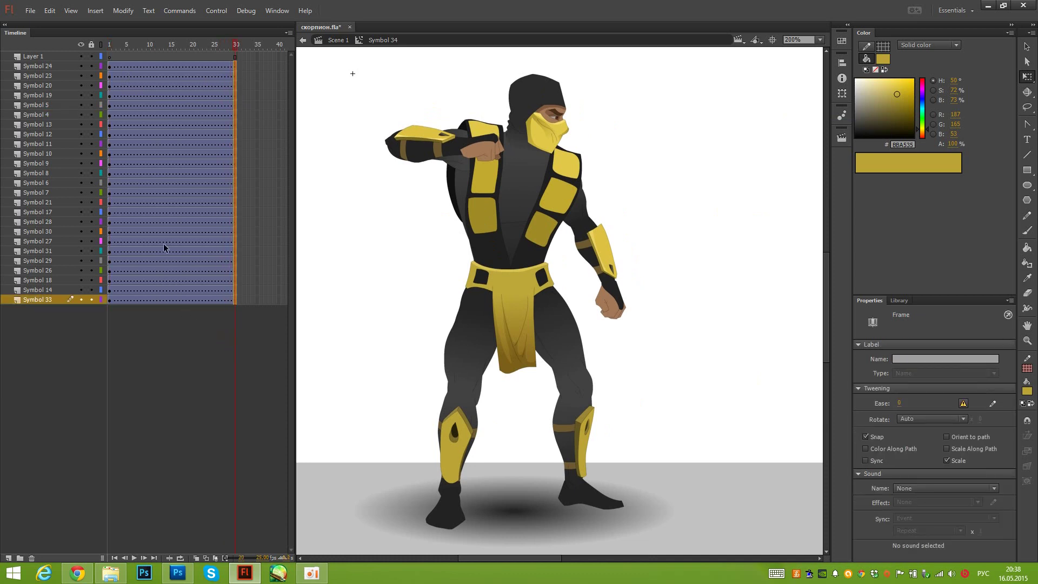
key("F6")
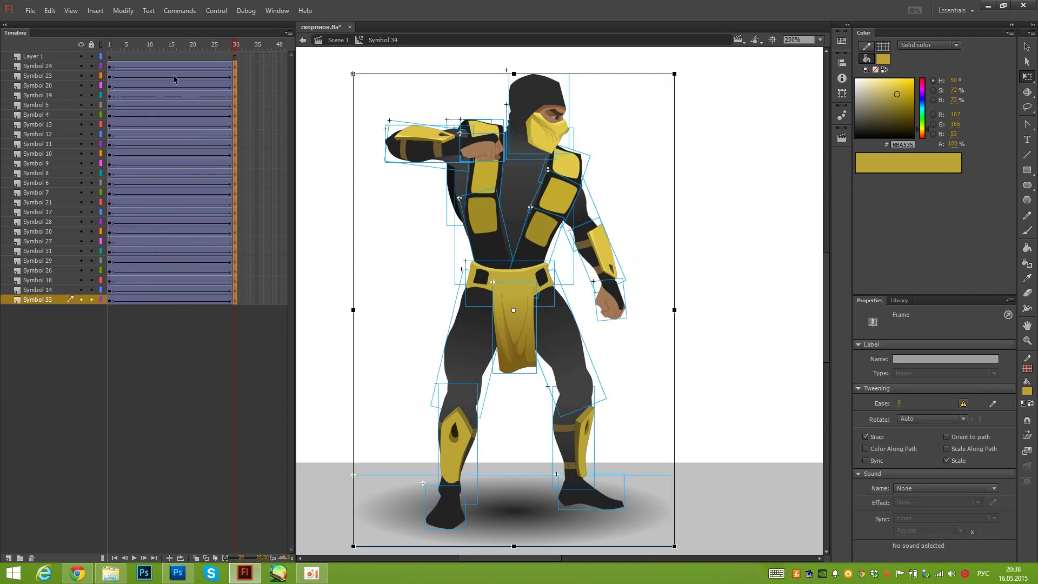
Insert keyframes at frame 15 on all body-part layers, from Symbol 24 to Symbol 33
left_click_drag(170, 67, 171, 306)
key("F6")
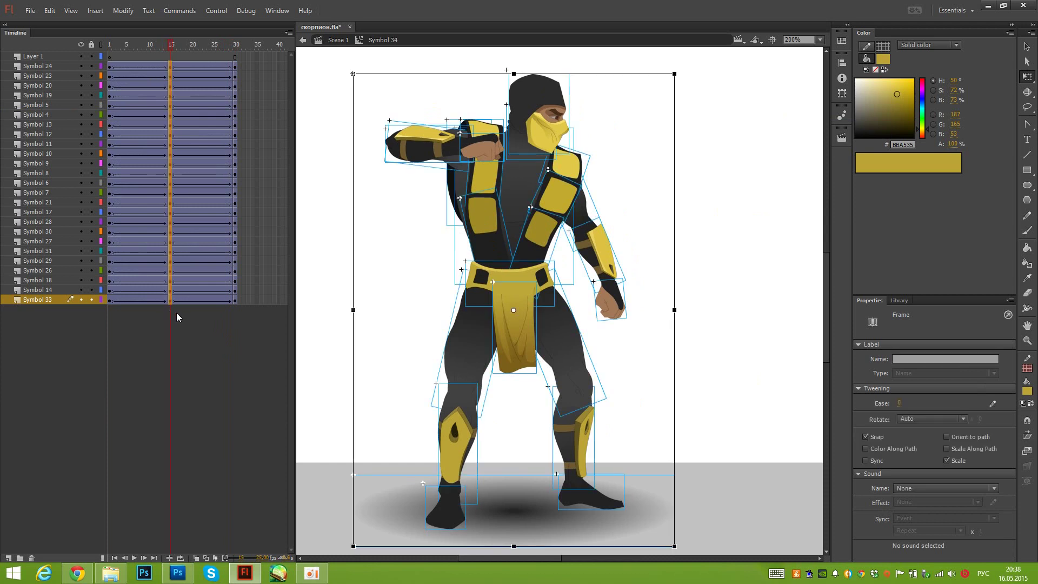
left_click_drag(550, 238, 531, 235)
left_click(663, 278)
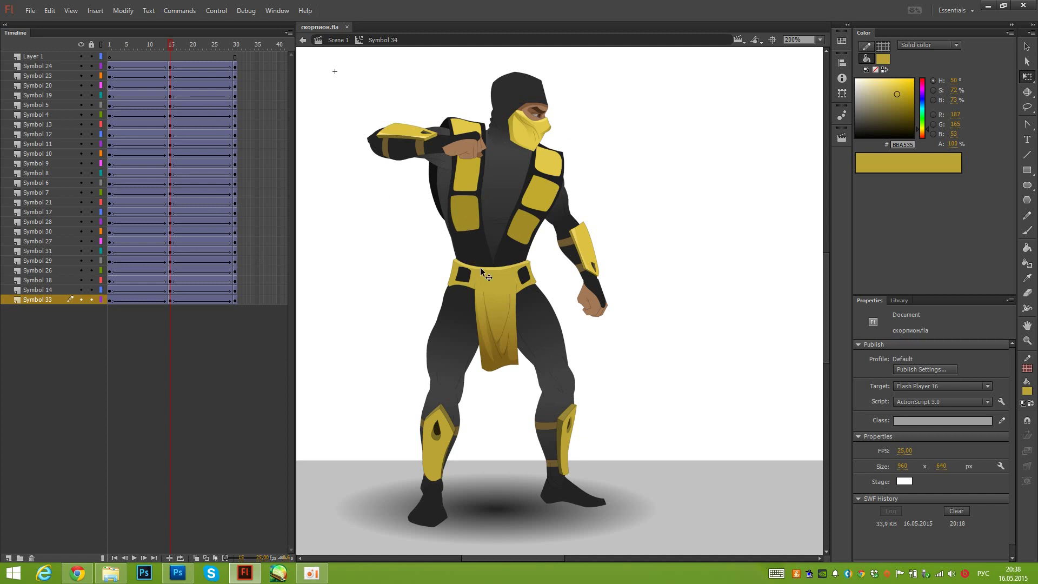
At frame 15, shift the belt slightly left and rotate the upper body and arms slightly clockwise about the waist
left_click_drag(472, 272, 464, 271)
left_click_drag(631, 76, 393, 269)
left_click_drag(494, 283, 489, 273)
left_click_drag(479, 196, 489, 277)
left_click_drag(611, 76, 604, 93)
Nudge the selected upper body and belt a few steps left and down at frame 15
key("Left")
key("Left")
key("Left")
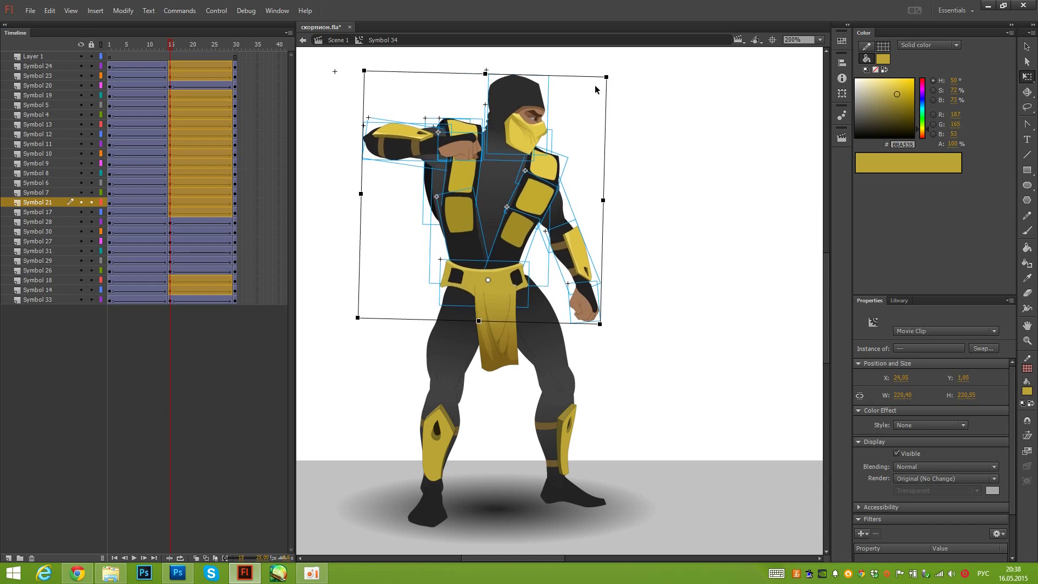
key("Down")
key("Down")
key("Down")
key("v")
left_click(709, 199)
Shift and slightly rotate the rear thigh (Symbol 26) to fit the lowered belt, and touch up its outer edge inside the symbol
left_click(460, 316)
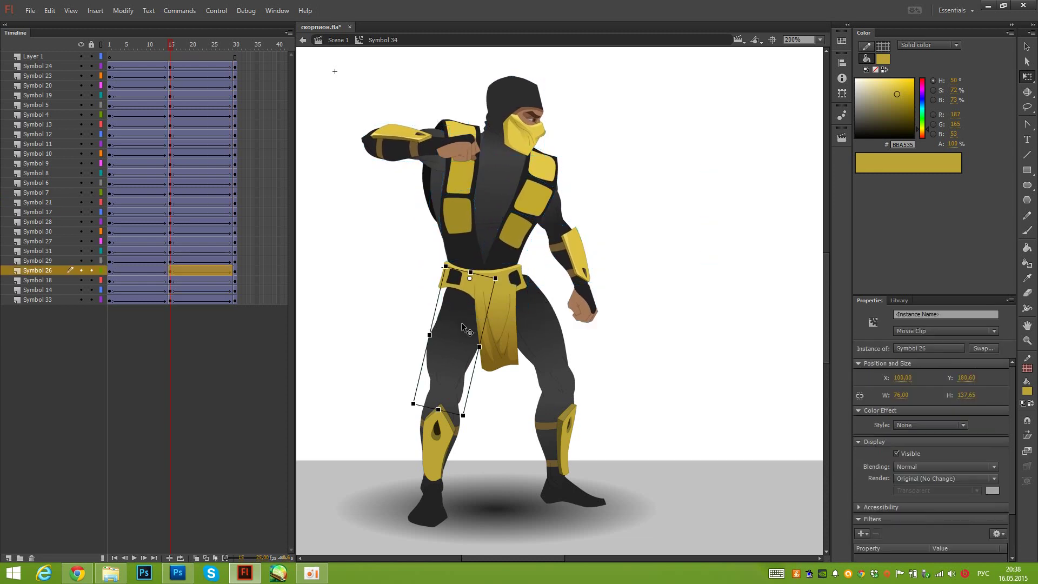
left_click_drag(462, 330, 455, 329)
key("q")
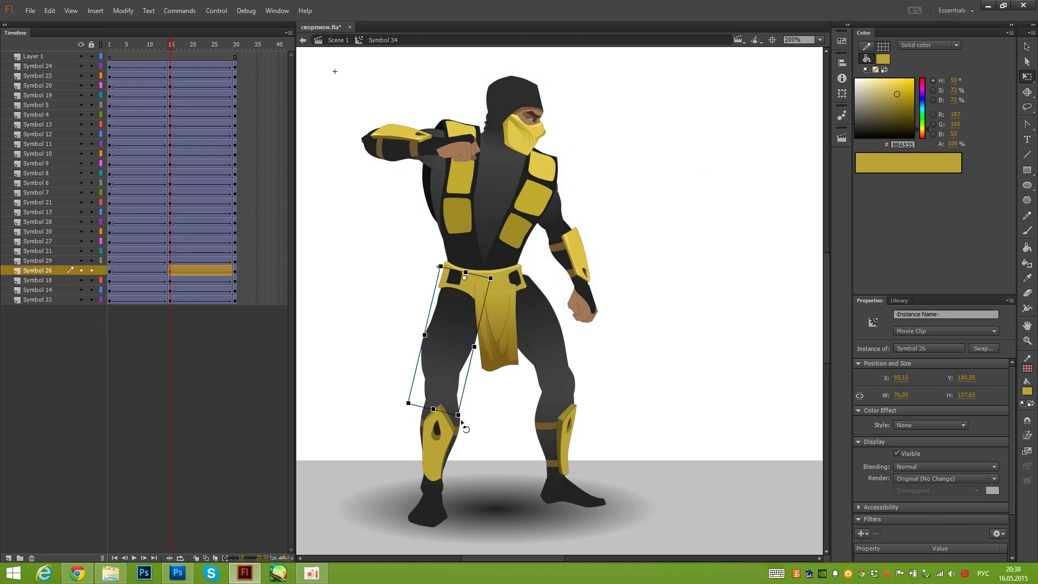
left_click_drag(466, 425, 469, 420)
key("v")
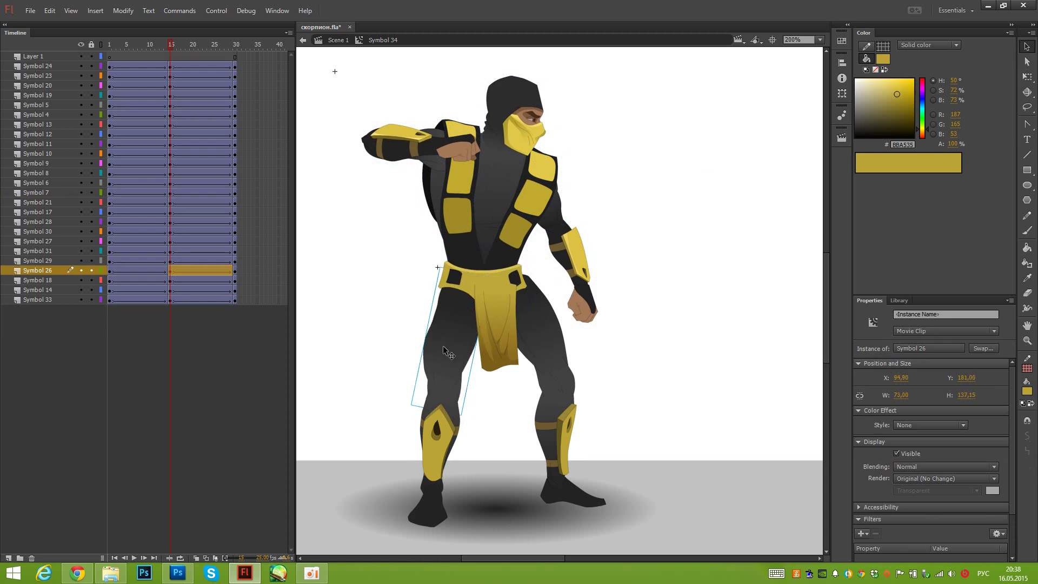
double_click(443, 346)
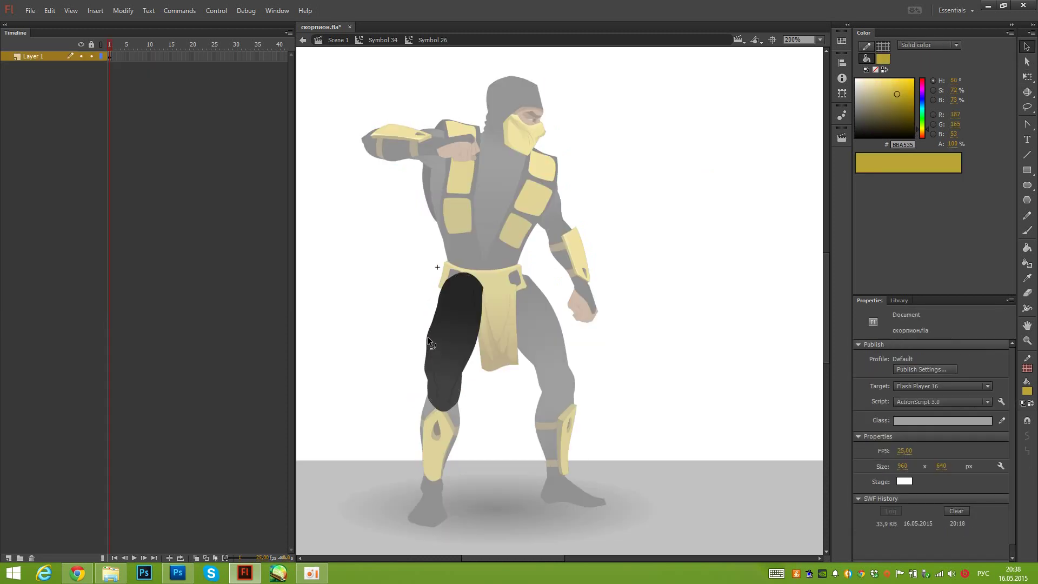
left_click_drag(429, 334, 428, 334)
double_click(411, 359)
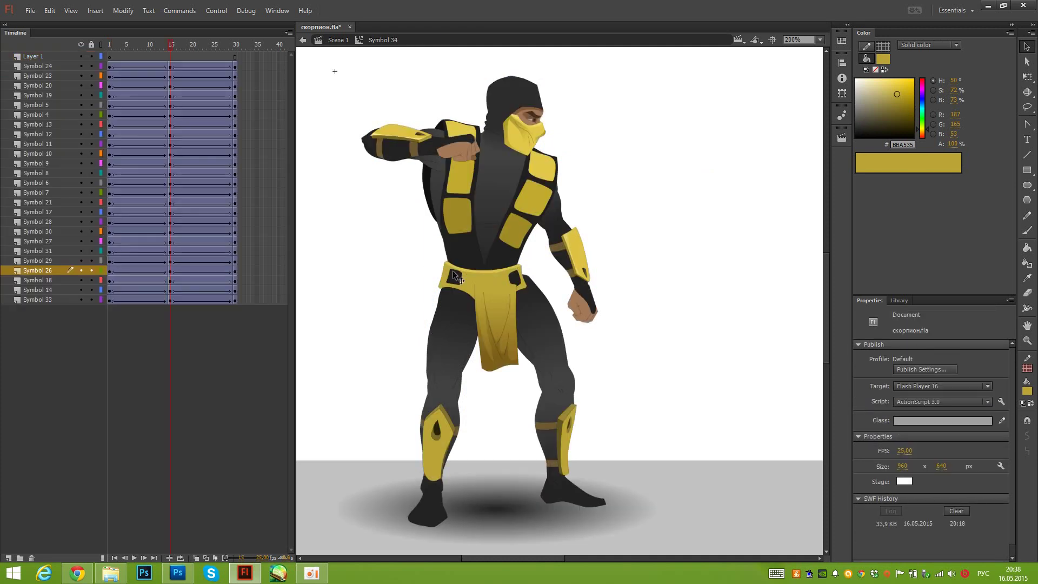
Rotate the front thigh (Symbol 27) slightly and reposition it between the belt and the front knee
left_click_drag(530, 311, 524, 316)
key("q")
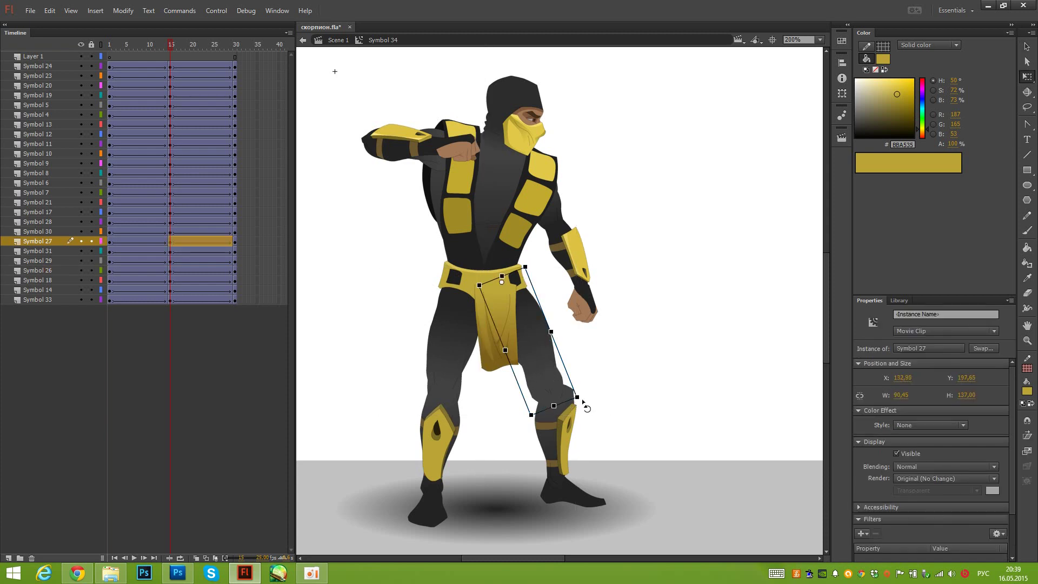
left_click_drag(583, 400, 593, 396)
key("v")
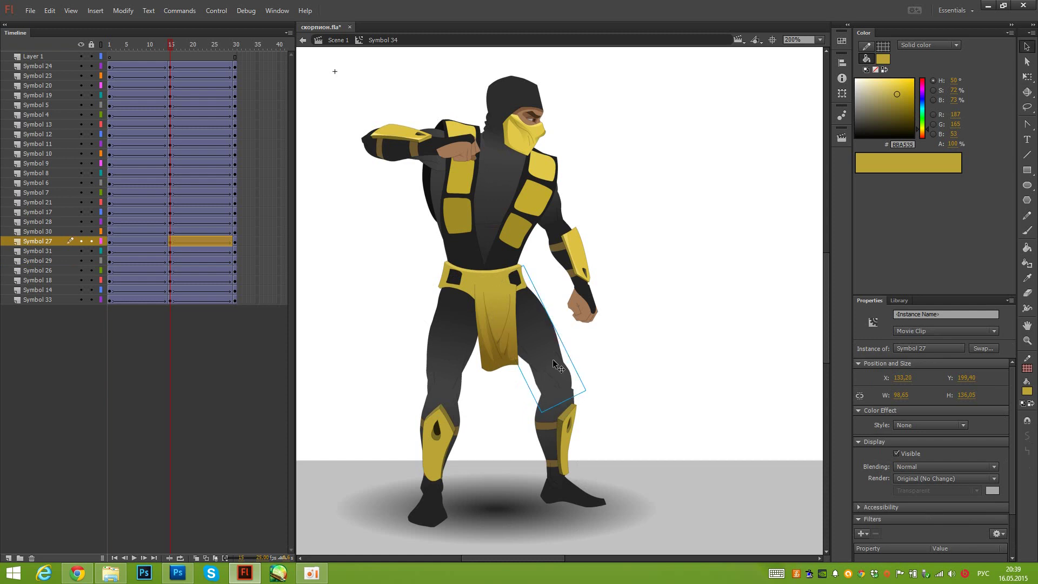
mouse_move(553, 359)
left_mouse_down()
mouse_move(610, 400)
mouse_move(585, 373)
mouse_move(536, 373)
mouse_move(598, 415)
mouse_move(534, 373)
mouse_move(595, 402)
mouse_move(536, 374)
mouse_move(564, 368)
left_mouse_up()
Tilt the front shin (Symbol 31) slightly with Free Transform so its upper end follows the knee and the ankle stays in place
left_click(572, 395)
key("q")
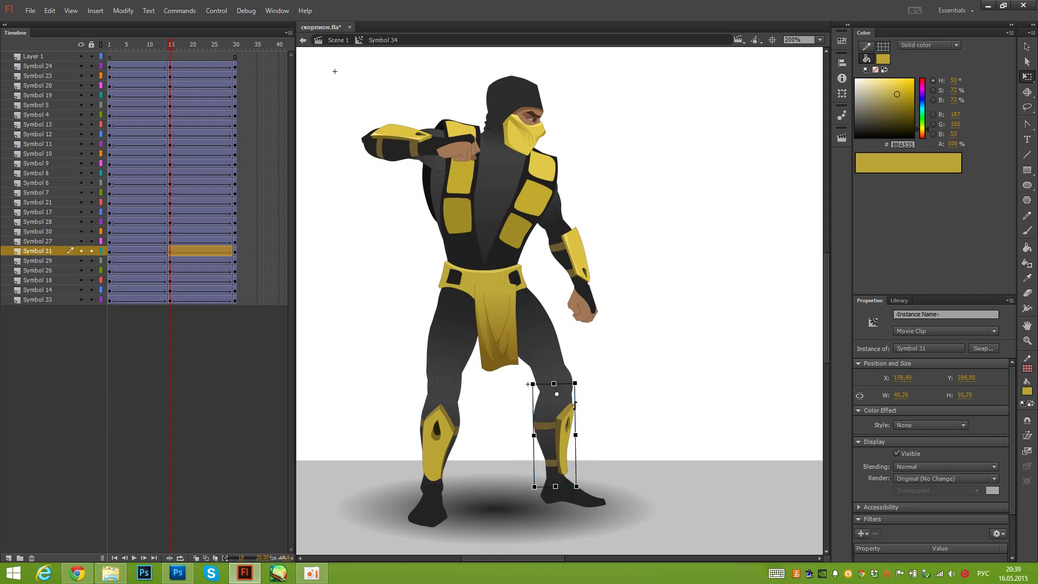
left_click_drag(577, 460, 578, 439)
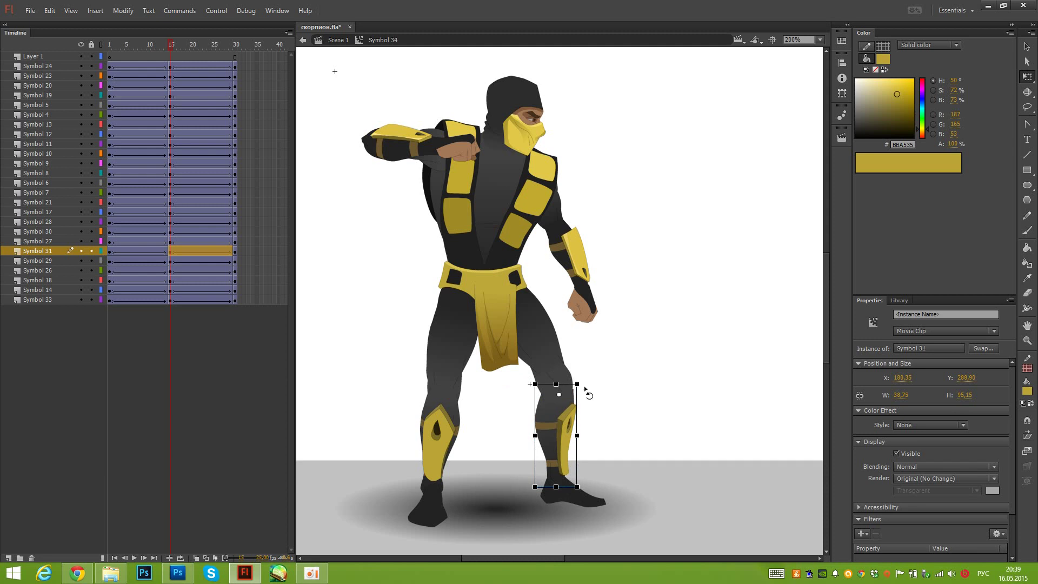
left_click_drag(584, 382, 584, 384)
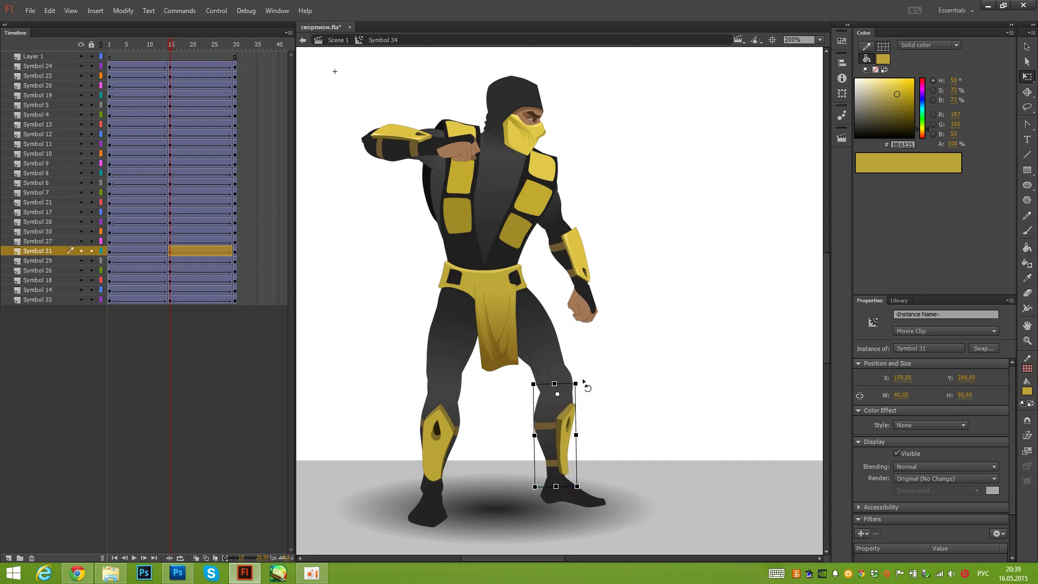
left_click(635, 391)
Reposition and slightly tilt the rear shin (Symbol 30) so it lines up with the rear knee and foot
key("v")
left_click(448, 414)
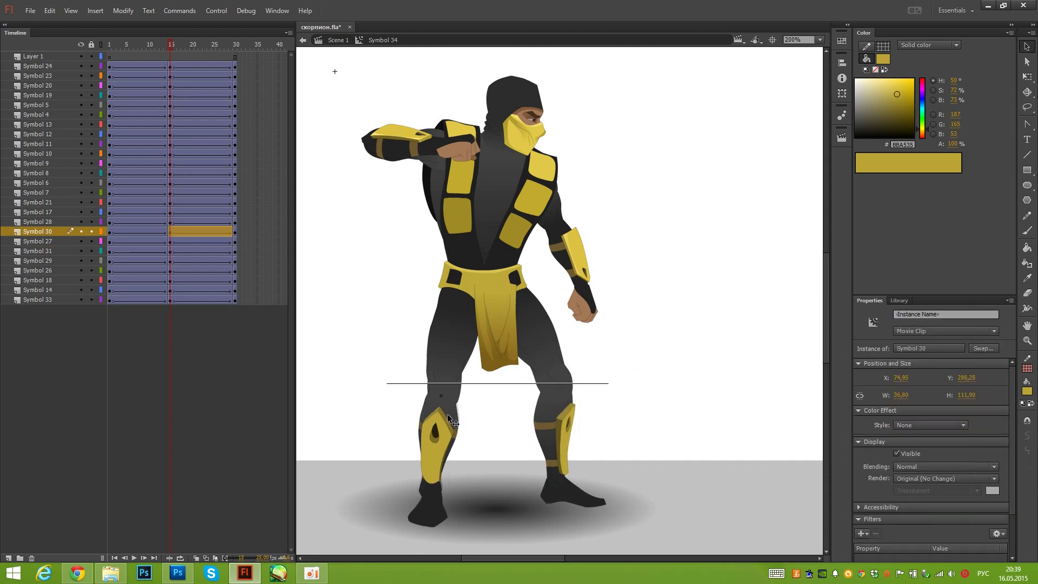
left_click_drag(447, 414, 458, 371)
key("q")
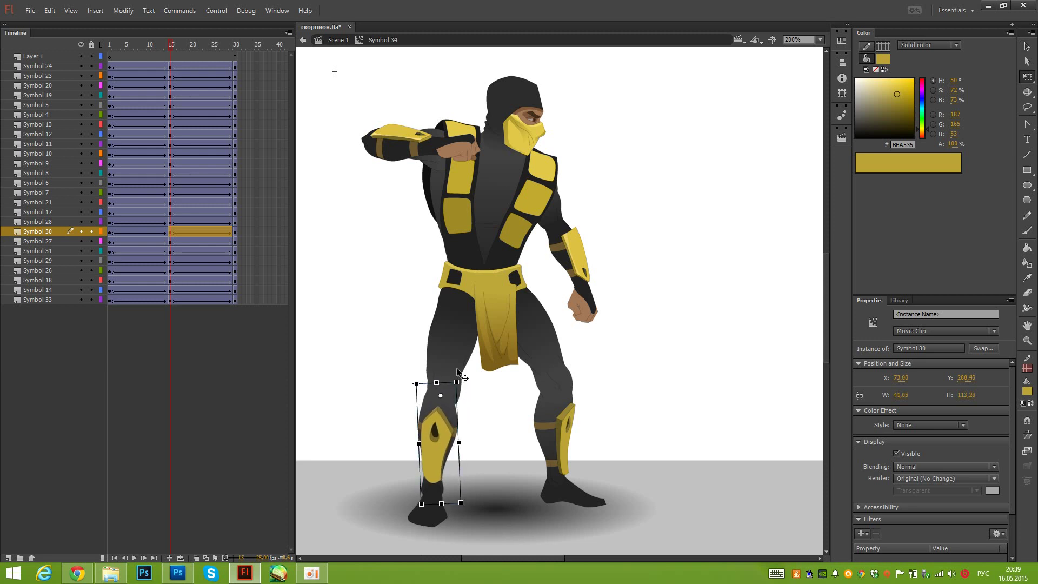
Rotate the rear thigh (Symbol 26) slightly clockwise so its lower end meets the shin at the knee
left_click(457, 373)
left_click_drag(471, 407, 456, 414)
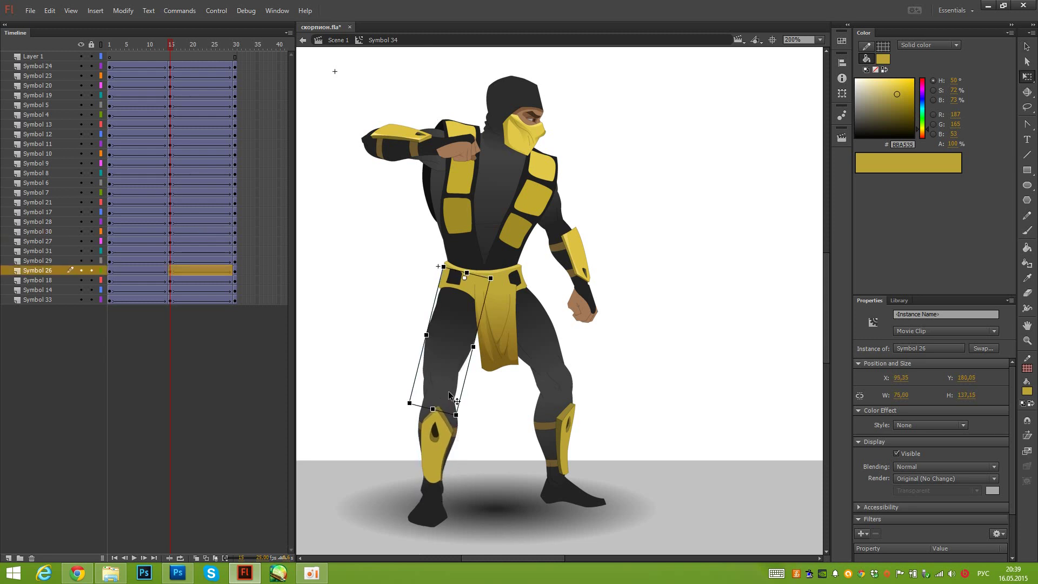
key("v")
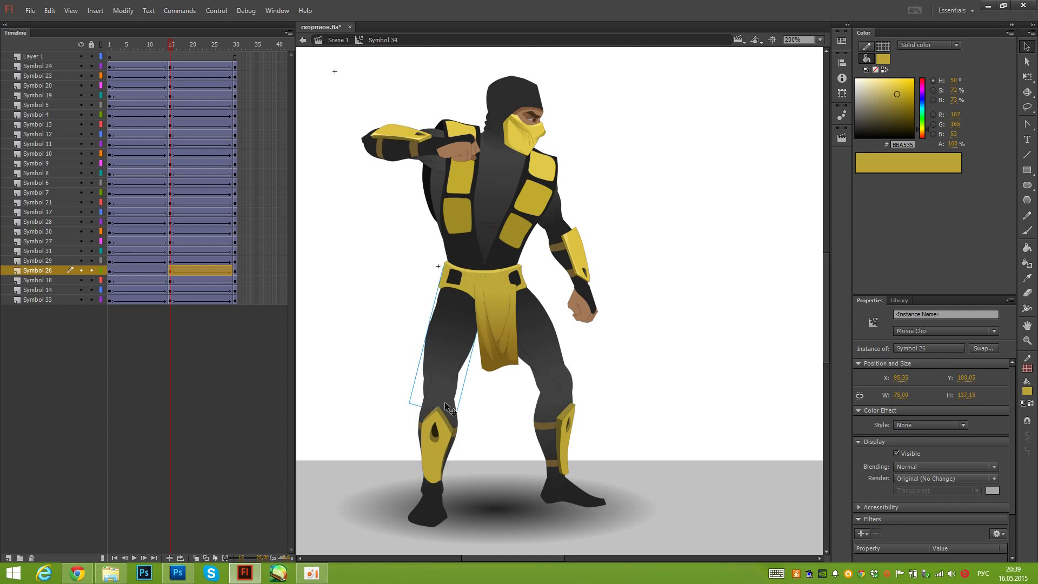
Move the Symbol 30 shin layer down the layer stack so it sits directly above Symbol 26
left_click(441, 401)
left_click_drag(61, 229, 63, 279)
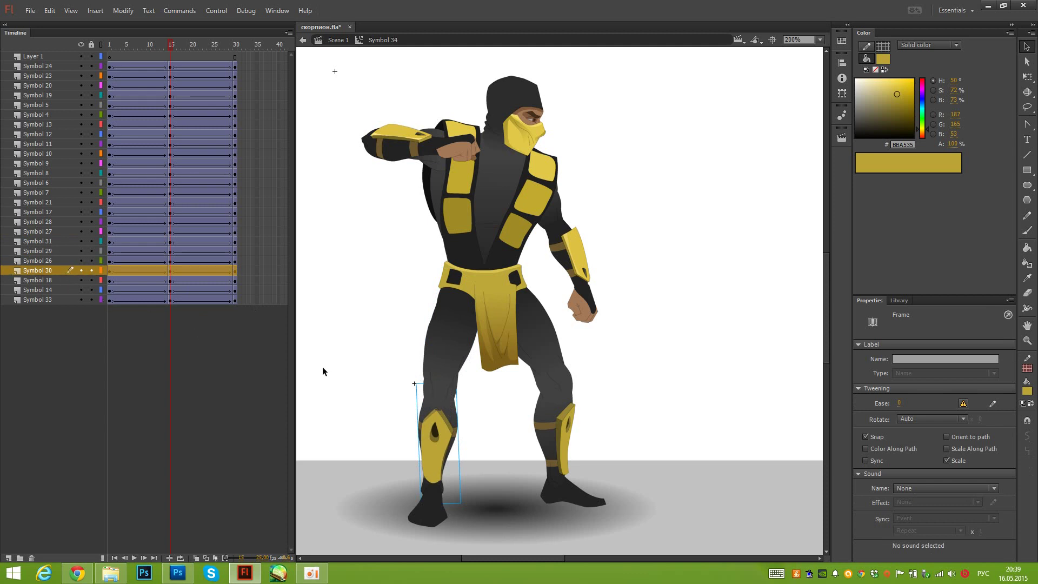
key("ctrl+z")
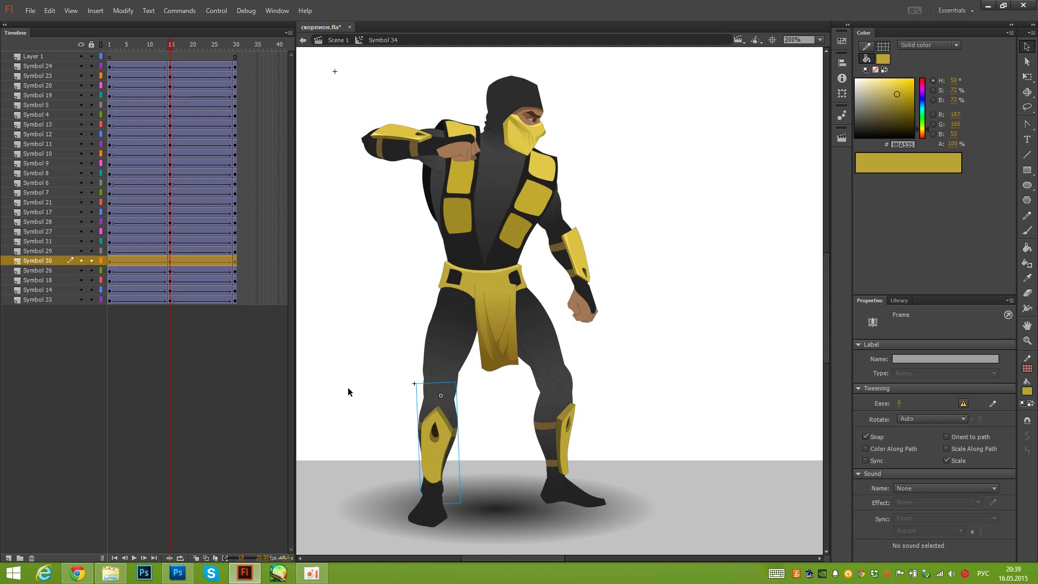
left_click(377, 422)
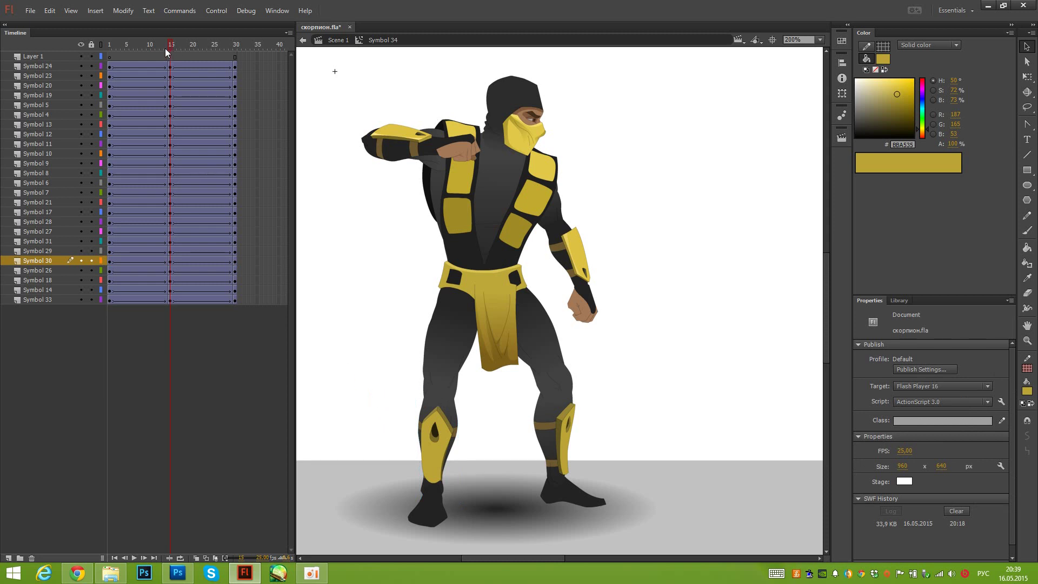
At frame 15, tilt the rear shin (Symbol 30) further to fit the knee, and scrub the timeline to check the motion
left_click_drag(166, 52, 171, 80)
left_click(430, 419)
key("q")
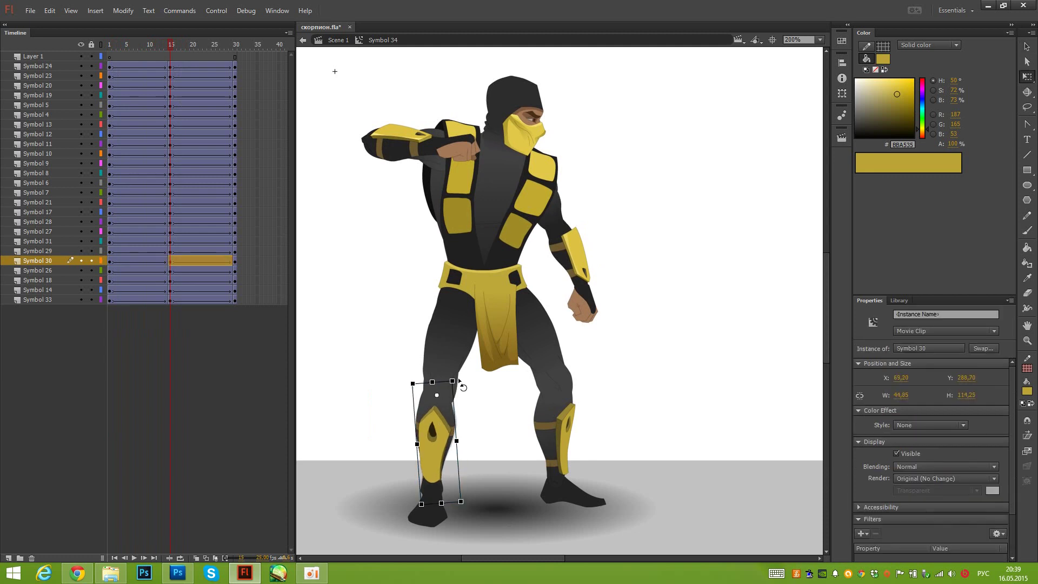
left_click_drag(459, 382, 453, 373)
left_click_drag(164, 44, 168, 84)
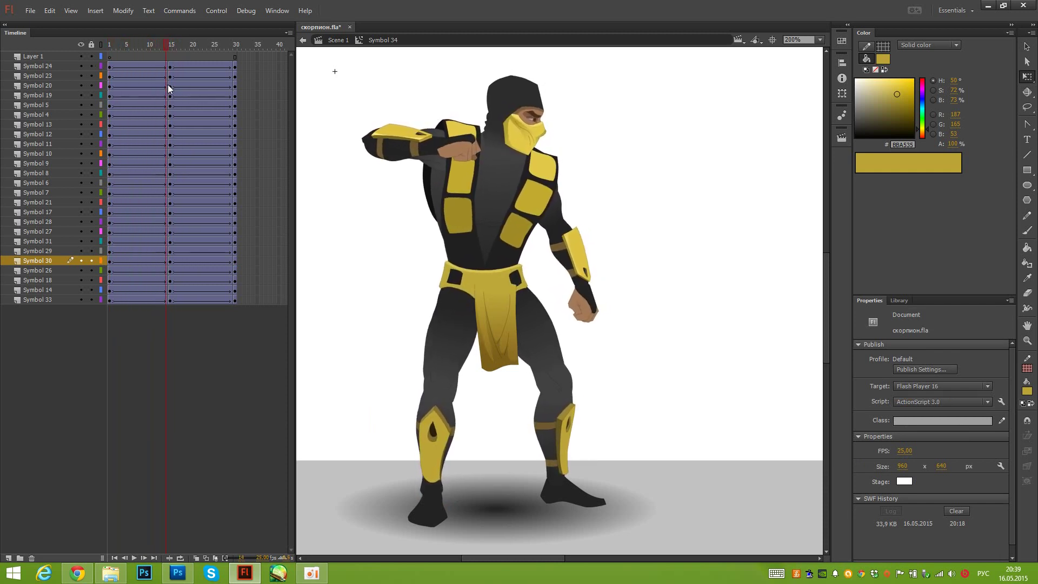
Shift the loincloth (Symbol 20) slightly left and down at frame 15 to follow the belt, and scrub the motion
key("v")
left_click(481, 316)
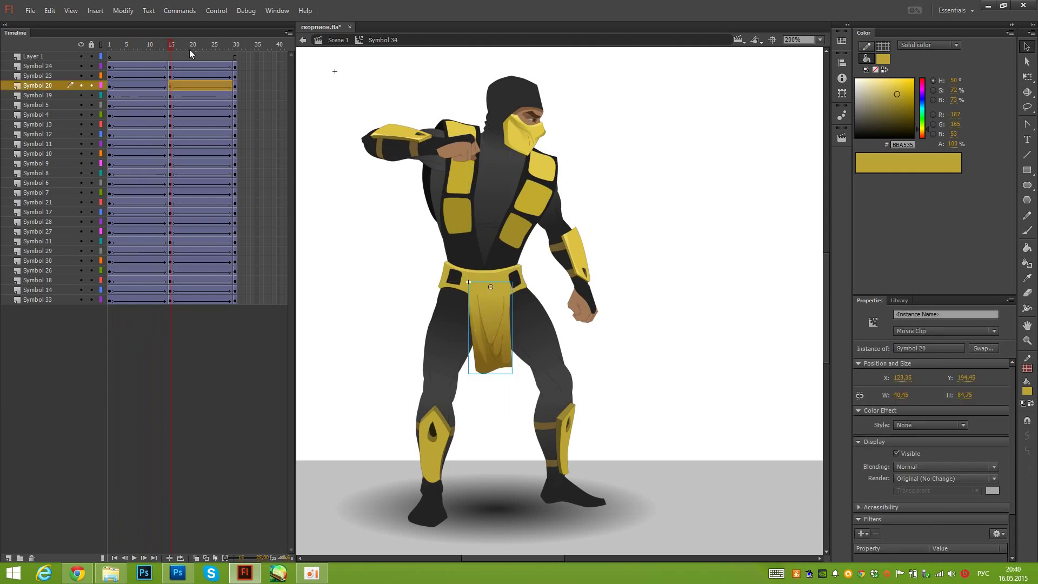
left_click_drag(190, 50, 171, 77)
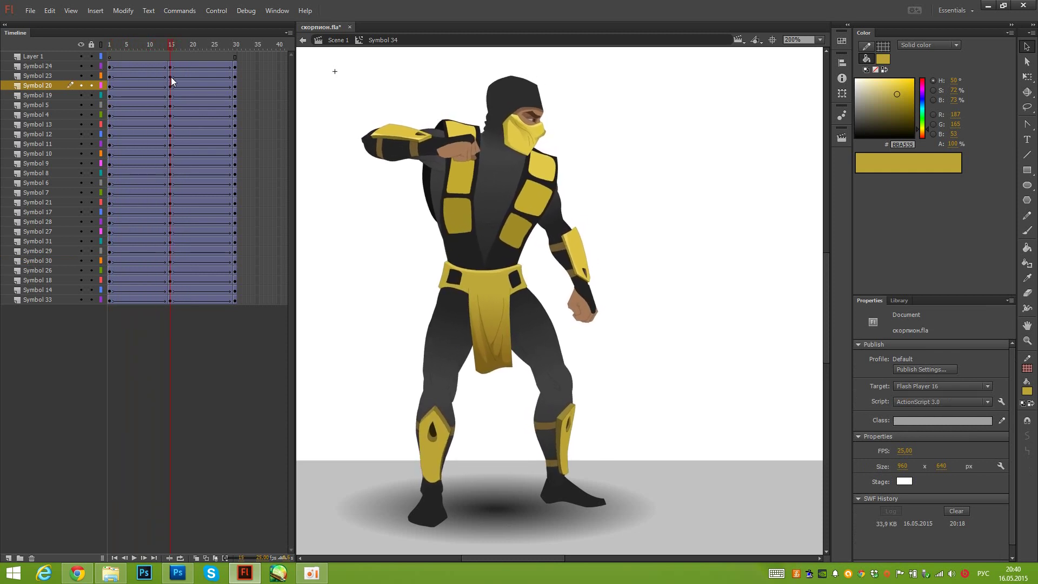
At frame 15, adjust the upper end of the rear thigh (Symbol 26) at the hip and nudge the loincloth slightly
left_click(443, 322)
key("q")
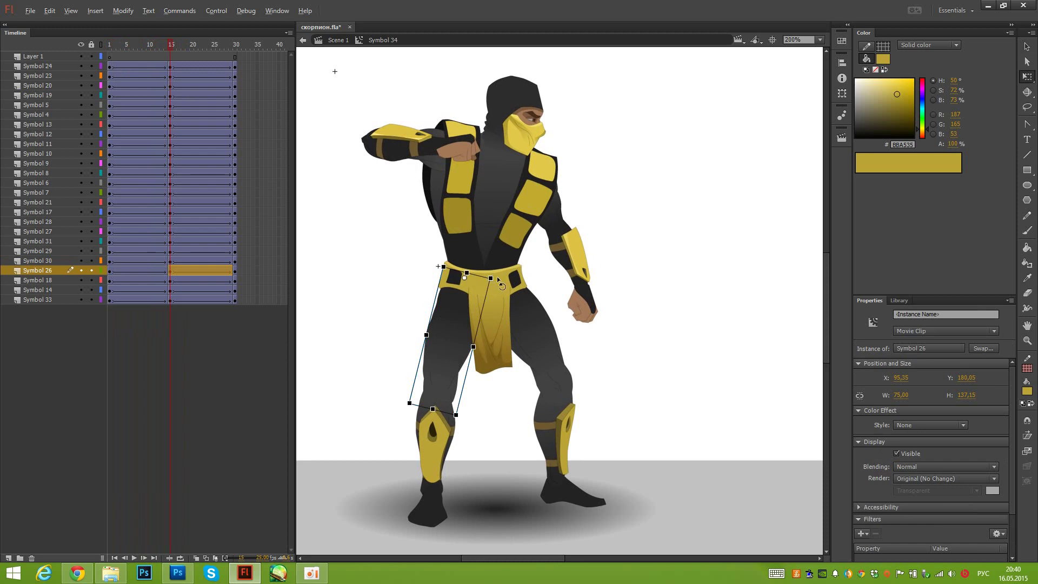
left_click_drag(496, 278, 494, 274)
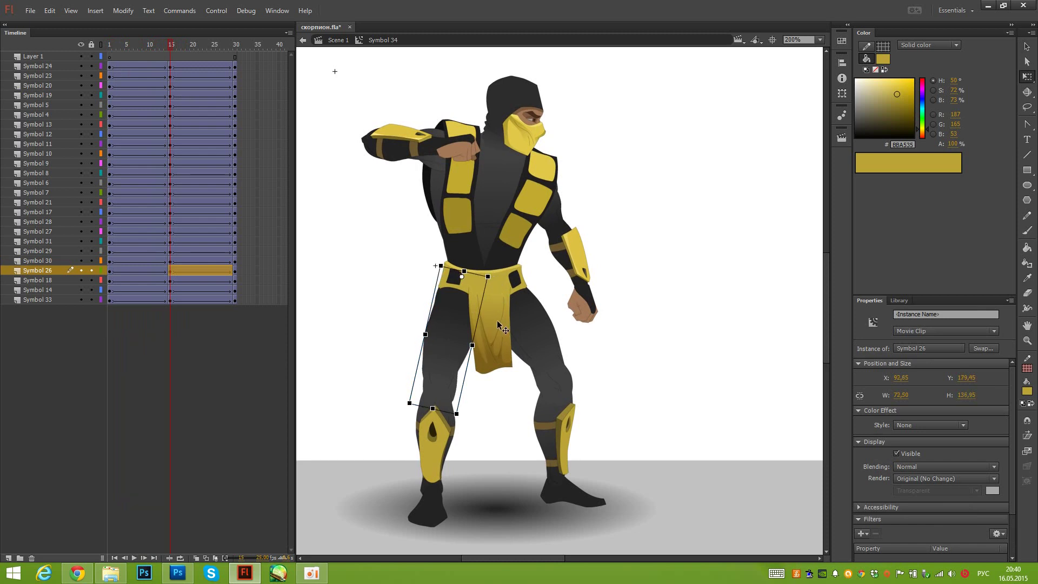
key("v")
left_click_drag(167, 44, 169, 67)
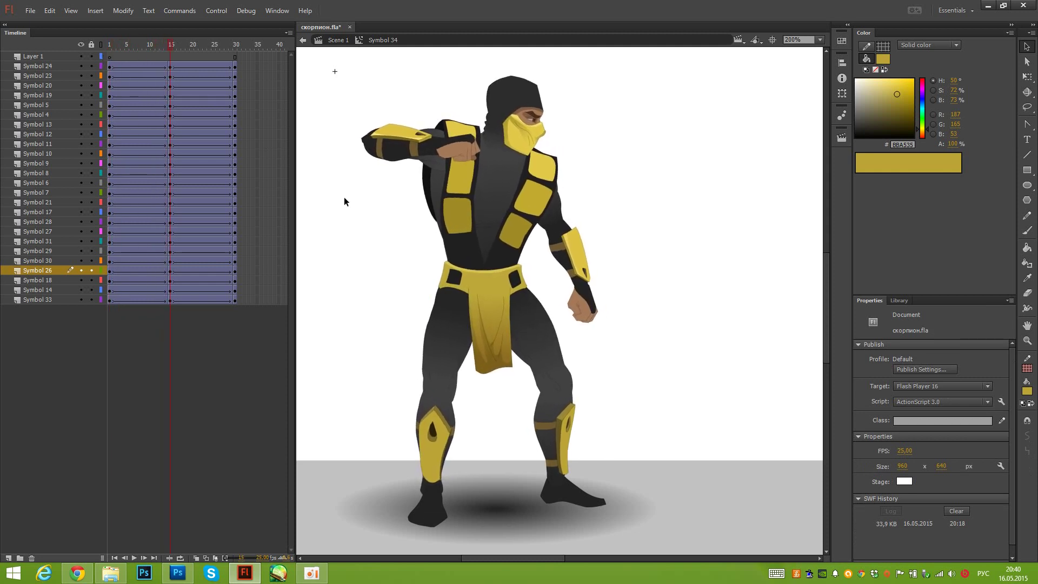
left_click(491, 332)
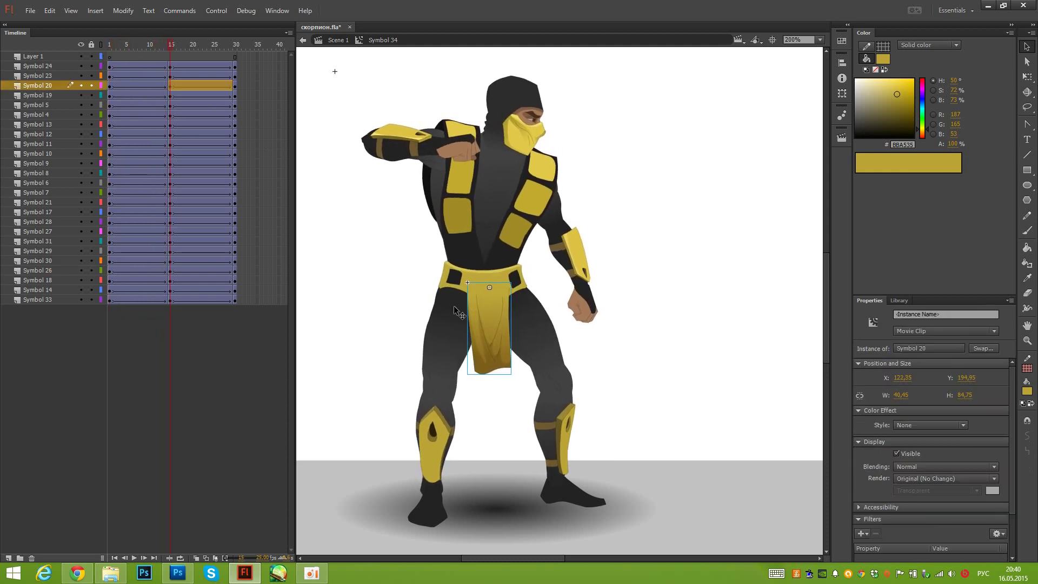
key("Return")
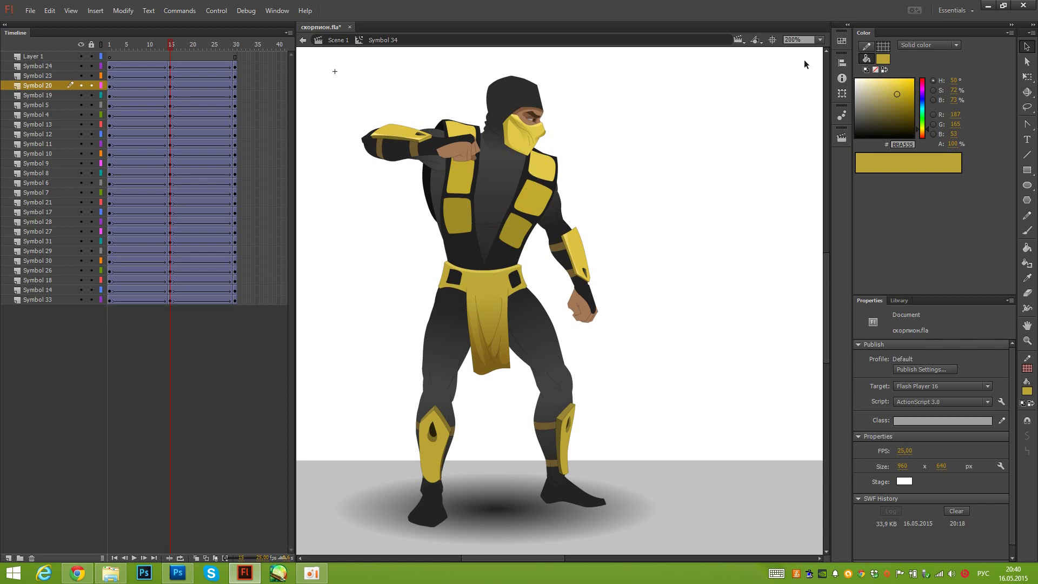
Sketch a curved arrow in the empty area beside the fighter's shoulder with the Brush tool at 400% zoom
left_click(820, 39)
left_click(805, 139)
left_click_drag(617, 296, 658, 400)
key("b")
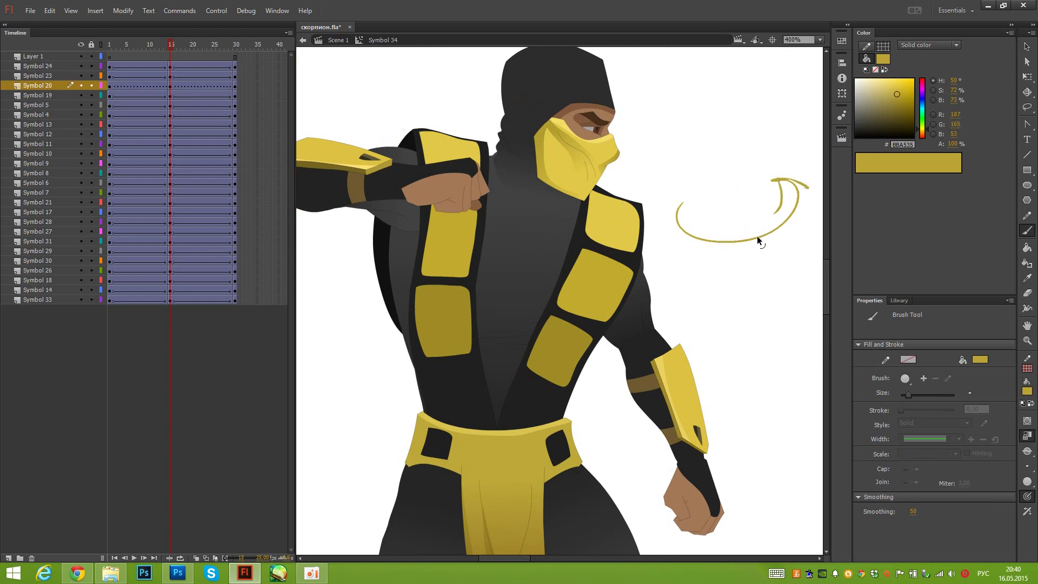
key("v")
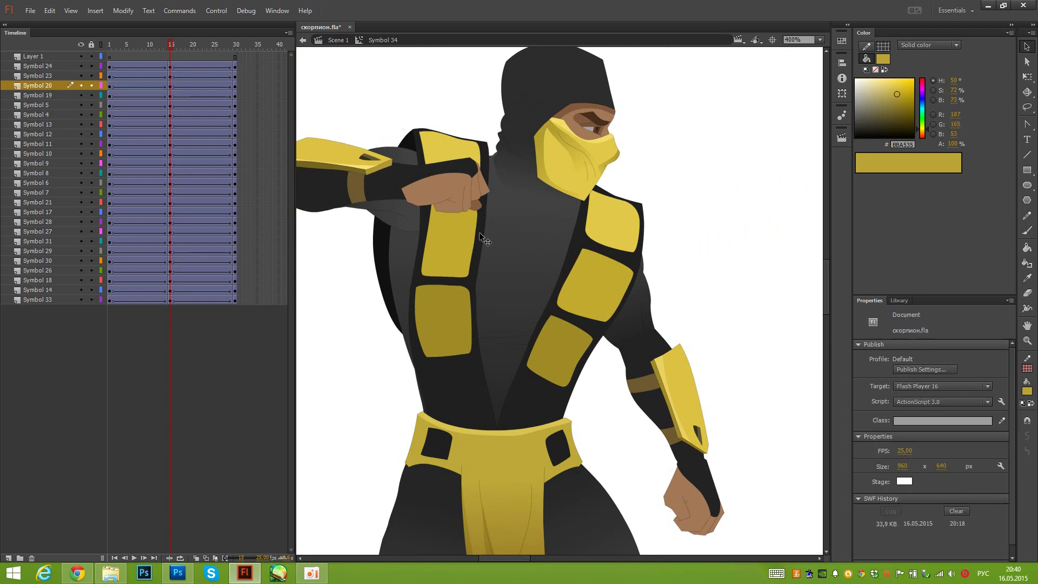
At frame 15, skew the lower edge of the upper chest plate beside the fist (Symbol 8) toward the middle of the chest
left_click(476, 167)
left_click(478, 202)
key("q")
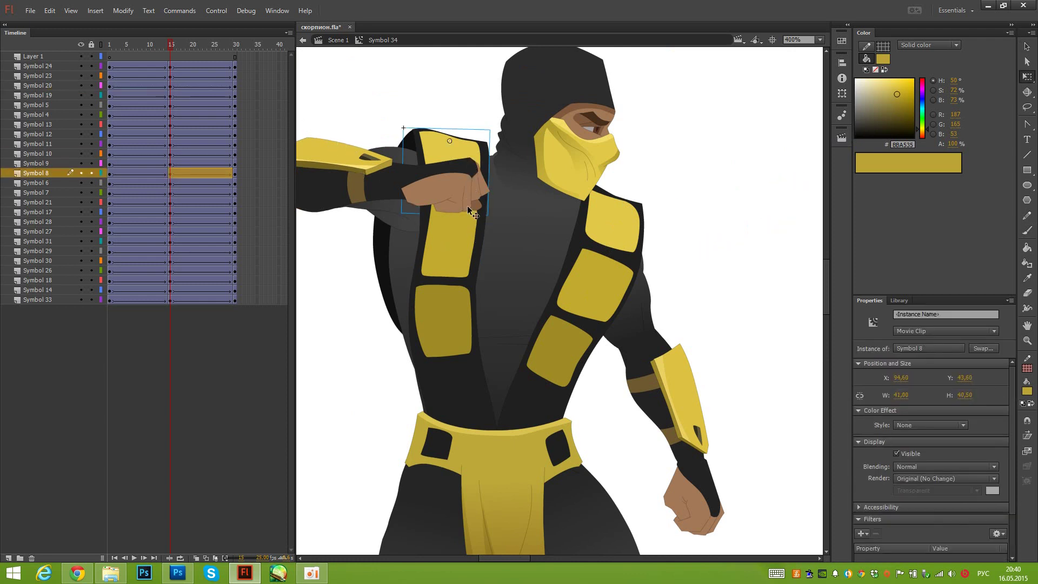
left_click_drag(463, 213, 476, 213)
left_click(489, 233)
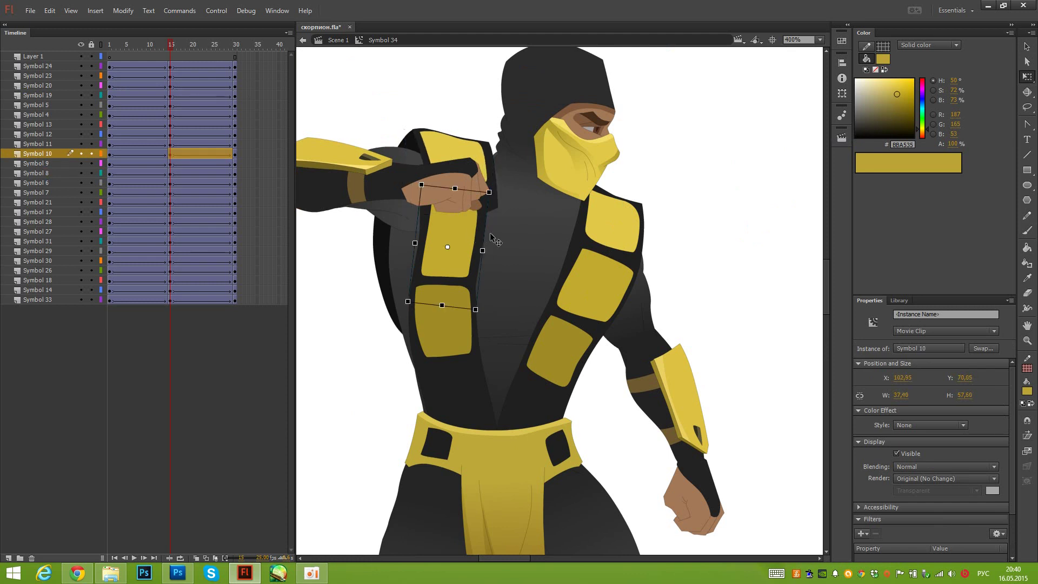
Squeeze the torso (Symbol 7) slightly narrower from the front-arm side at frame 15
left_click(558, 298)
left_click_drag(625, 308, 622, 307)
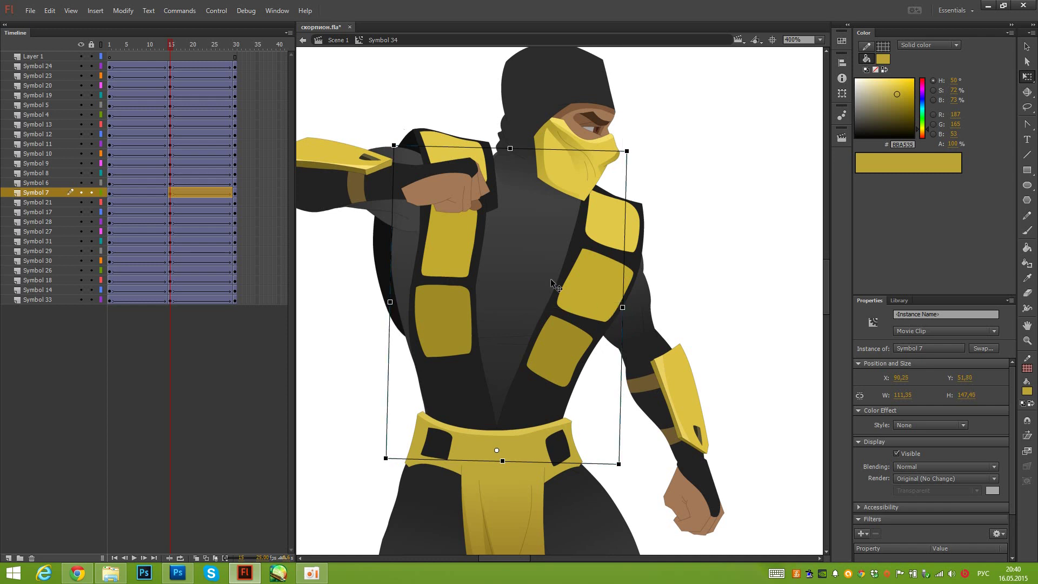
key("v")
Shift the middle and lower plates under the fist (Symbols 10 and 12) toward the chest centre at frame 15
left_click(472, 247)
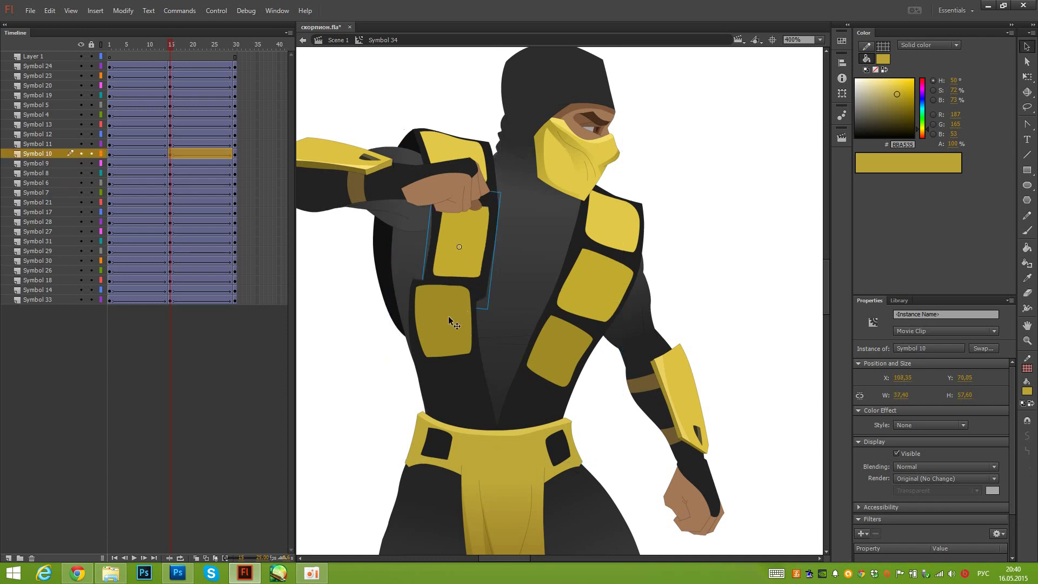
left_click(453, 284)
key("q")
left_click_drag(453, 273, 459, 270)
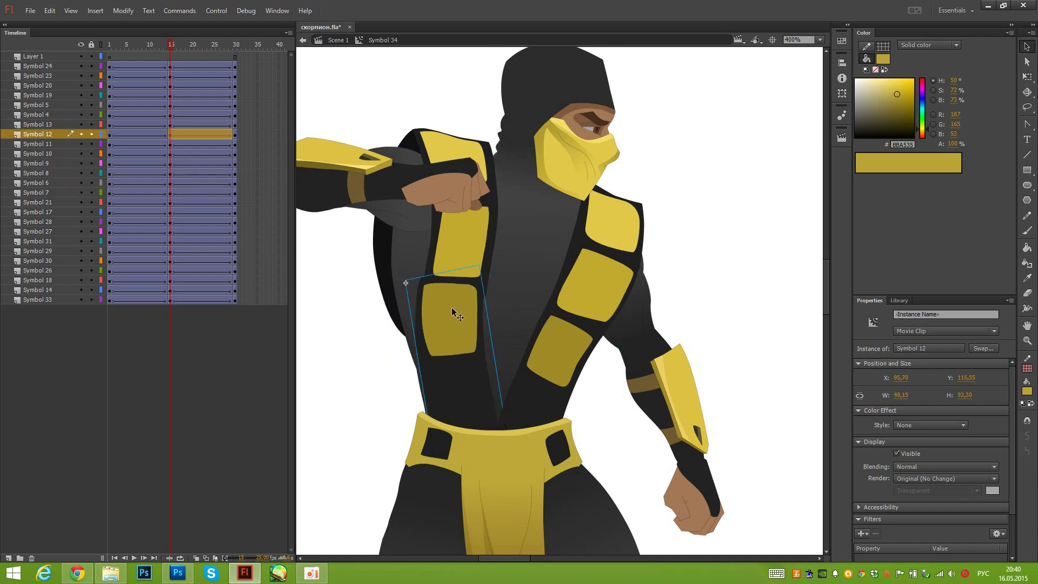
key("v")
Narrow the upper chest plate on the lowered-arm side (Symbol 9) slightly to fit the torso at frame 15
left_click(589, 280)
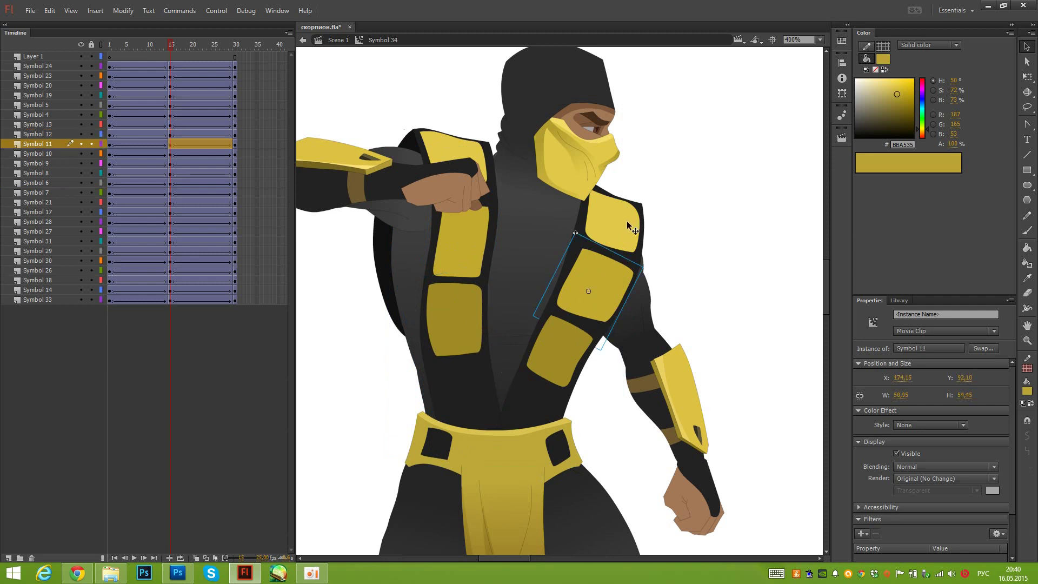
left_click(627, 220)
key("q")
left_click_drag(645, 245, 644, 244)
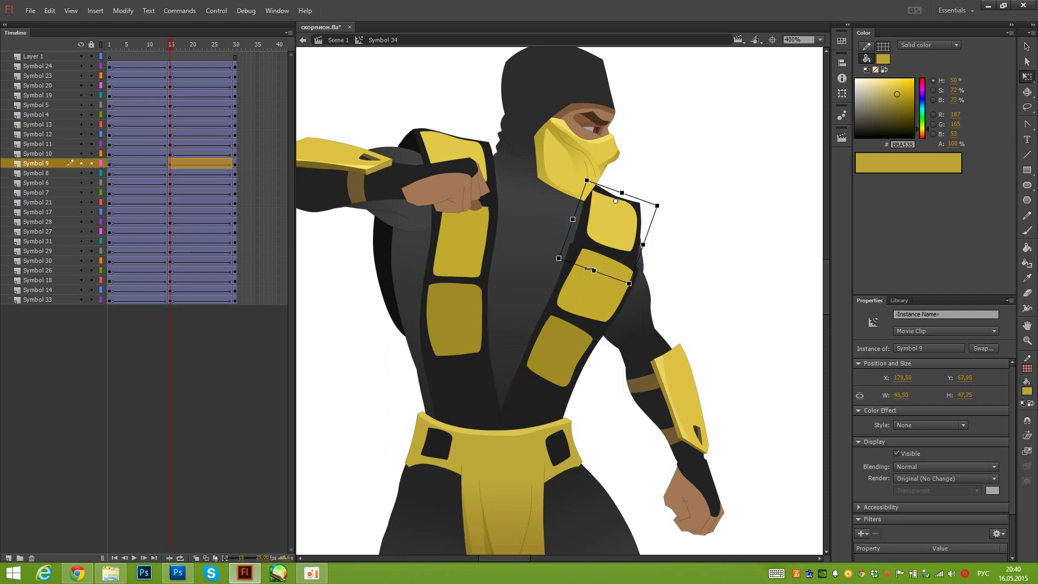
key("v")
Narrow the middle and lower plates on the lowered-arm side (Symbols 11 and 13) at frame 15, and scrub the motion
left_click(603, 252)
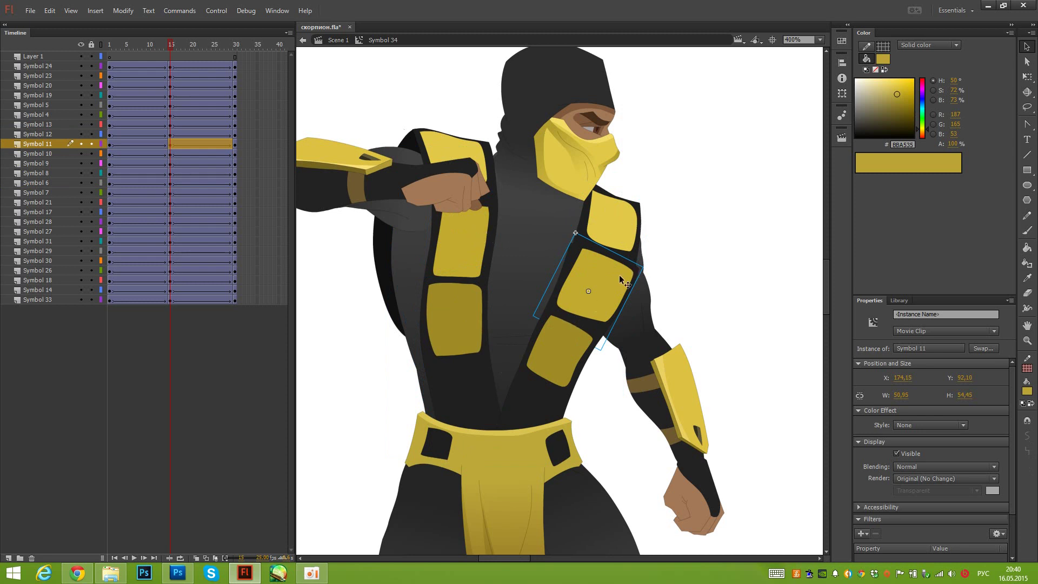
key("q")
left_click_drag(622, 308, 619, 307)
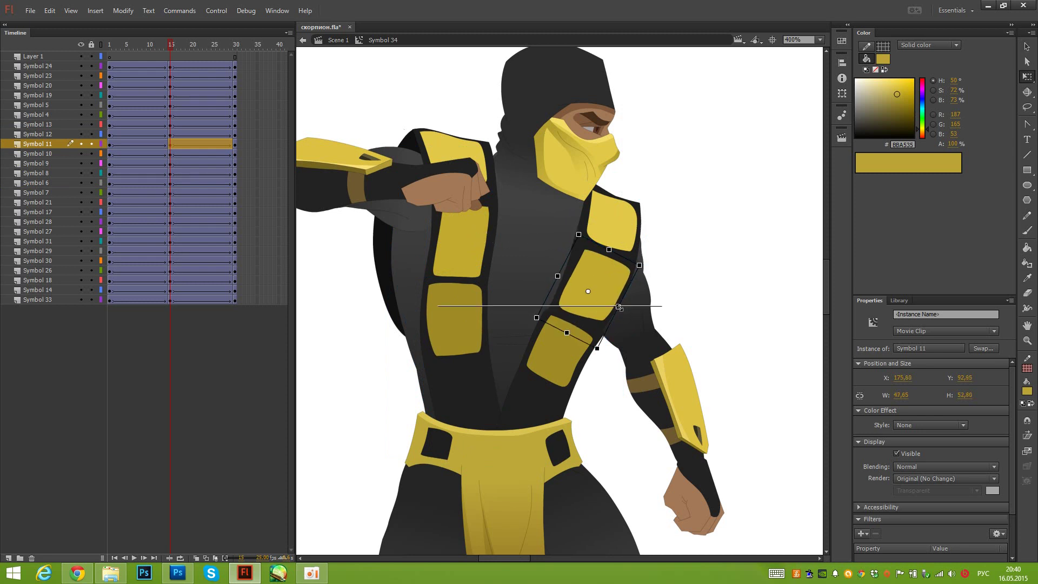
left_click(570, 369)
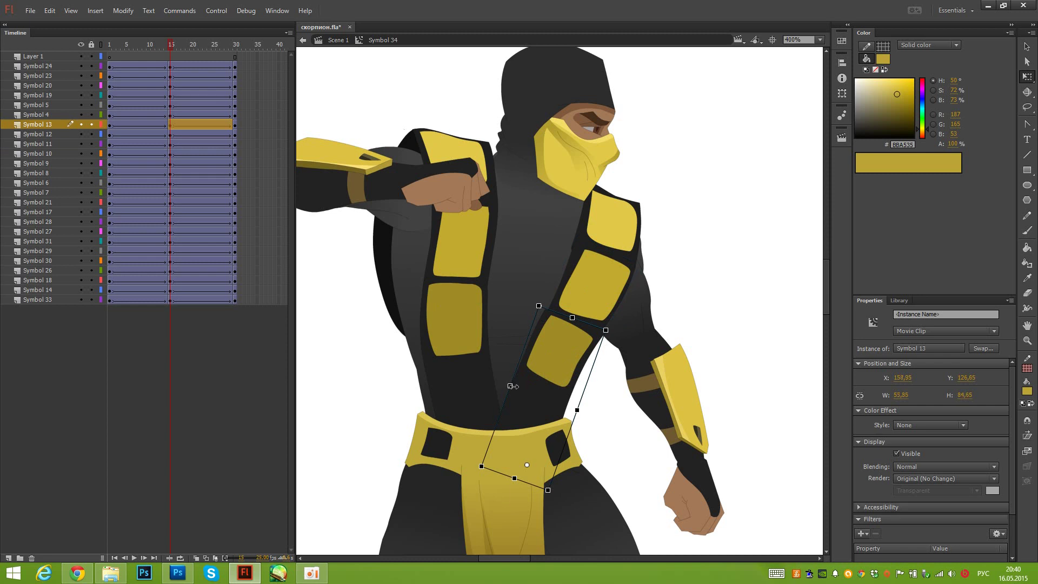
left_click_drag(510, 386, 513, 387)
mouse_move(174, 55)
left_mouse_down()
mouse_move(135, 46)
mouse_move(117, 51)
mouse_move(171, 60)
mouse_move(108, 56)
mouse_move(169, 58)
left_mouse_up()
Skew and narrow the upper plate on the lowered-arm side (Symbol 9) further so its outer edge follows the chest
left_click(598, 235)
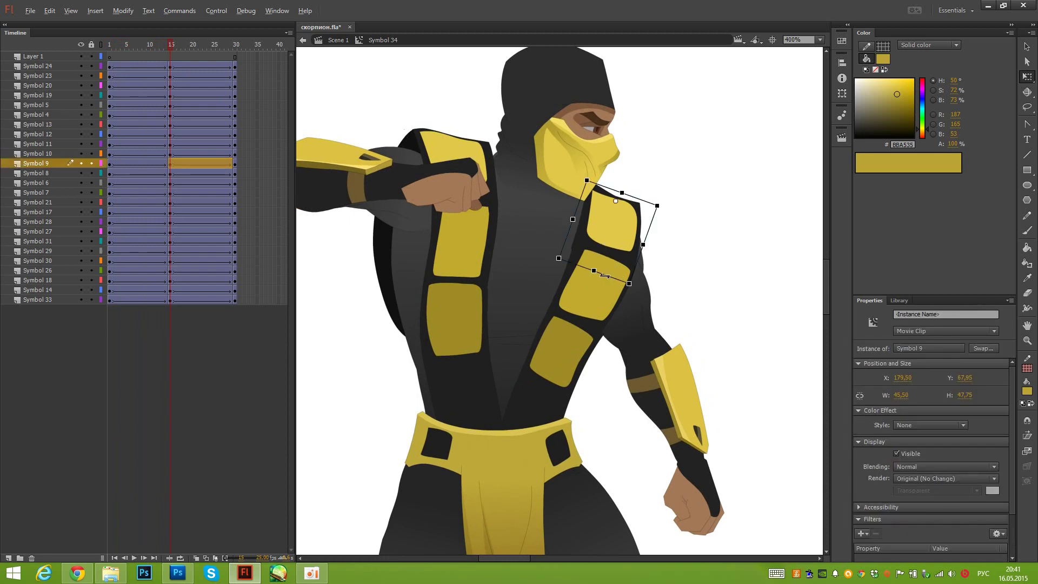
left_click_drag(601, 274, 613, 276)
left_click_drag(644, 203, 640, 244)
Reposition the middle plate on the lowered-arm side (Symbol 11) under the upper one and trim its width at frame 15
key("v")
left_click(605, 268)
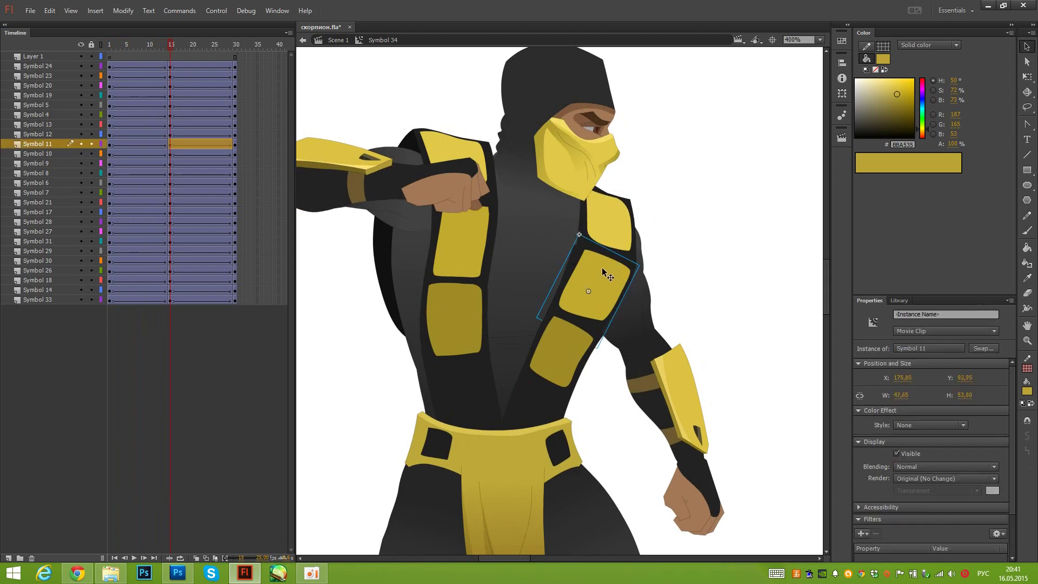
key("q")
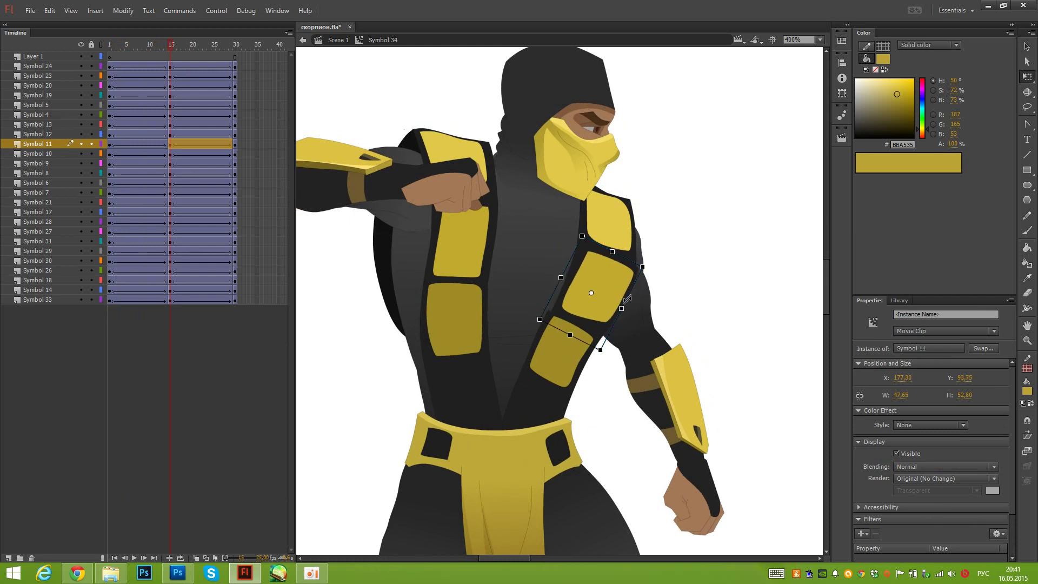
left_click_drag(620, 308, 617, 306)
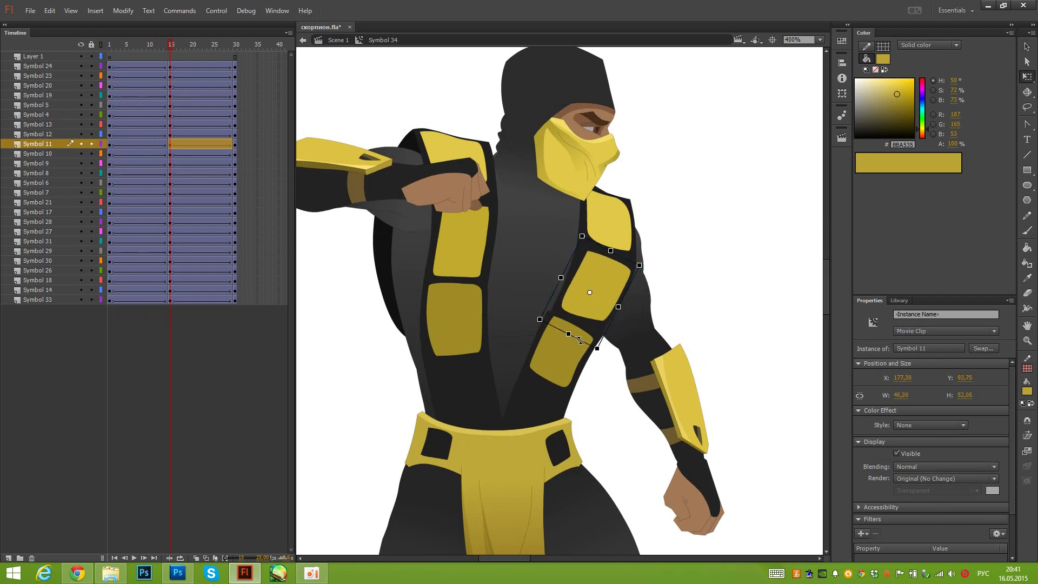
Skew the upper edge of the lower plate (Symbol 13) outward to meet the middle plate, and scrub the motion
left_click(583, 336)
left_click_drag(579, 322, 586, 323)
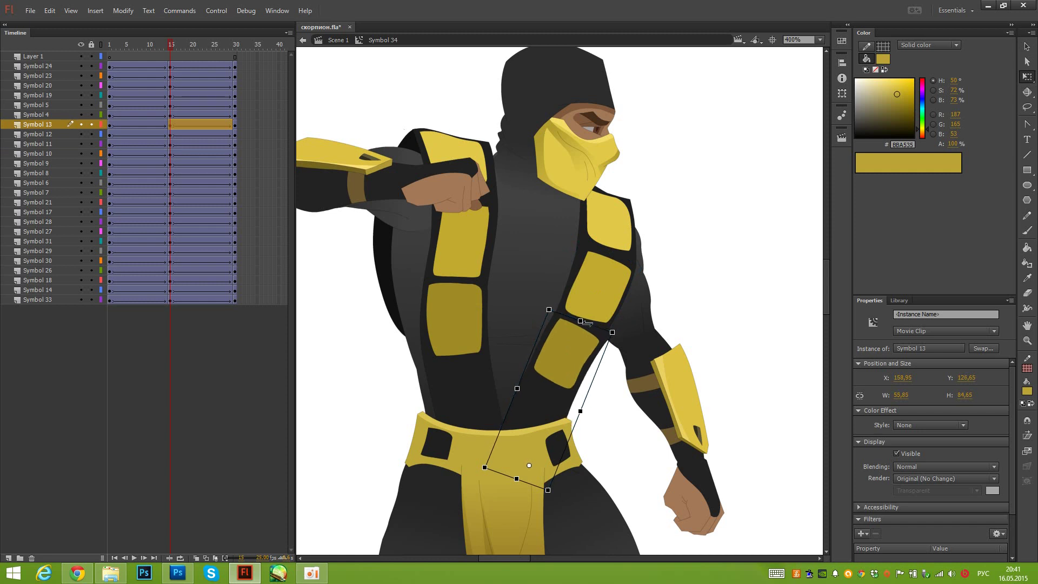
mouse_move(172, 49)
left_mouse_down()
mouse_move(111, 44)
mouse_move(168, 51)
mouse_move(106, 59)
mouse_move(178, 57)
mouse_move(104, 62)
mouse_move(170, 58)
left_mouse_up()
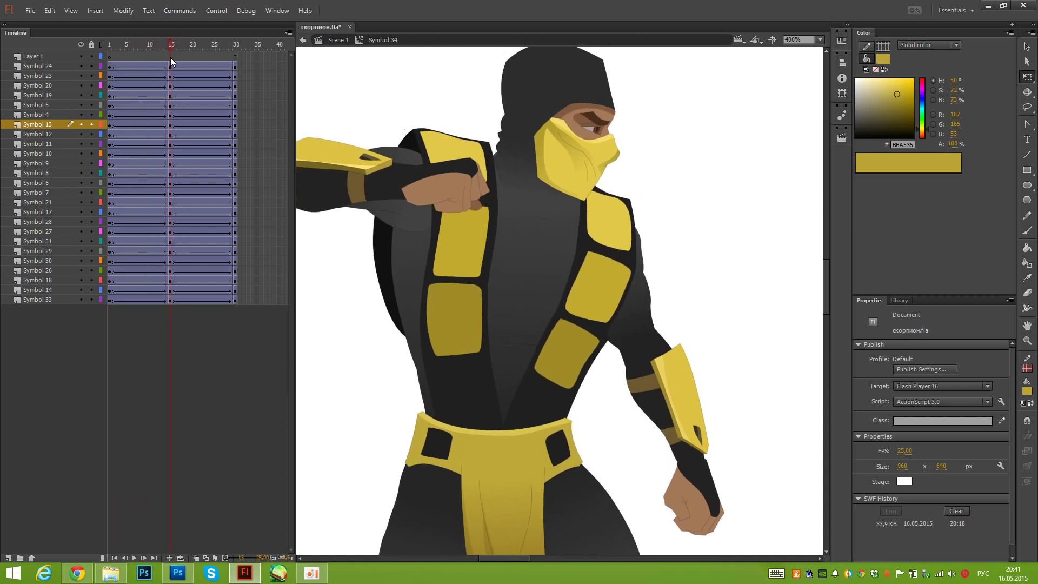
Nudge the lower plate under the fist (Symbol 12) slightly down at frame 15 and scrub the timeline to check
left_click(468, 327)
key("Down")
key("Down")
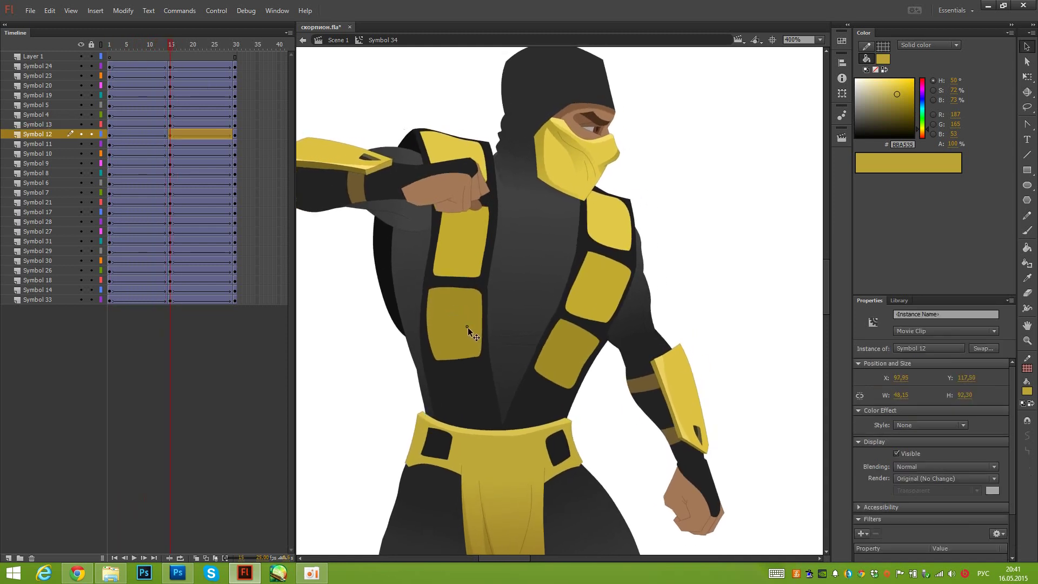
left_click_drag(170, 47, 172, 82)
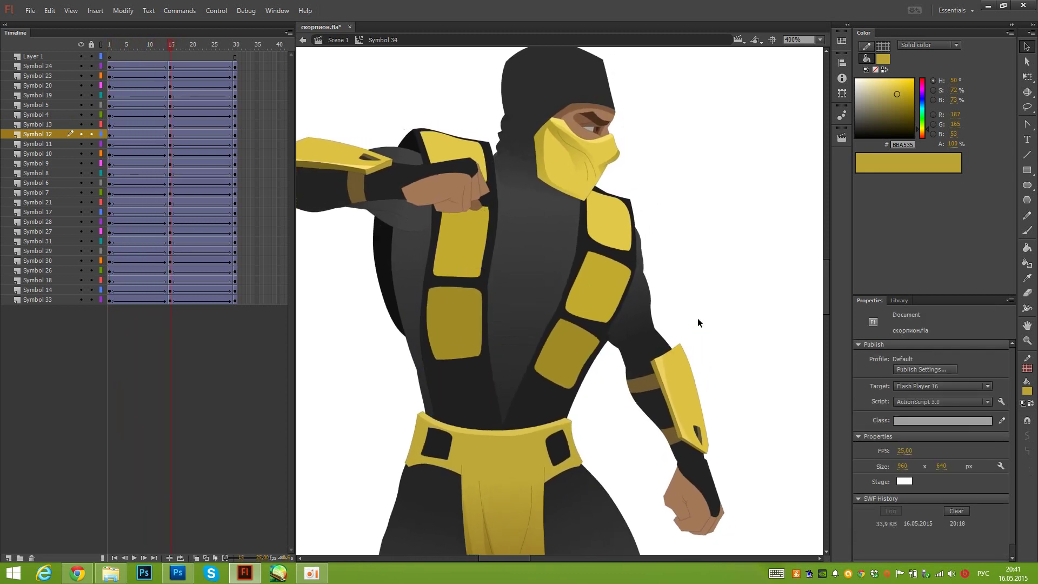
At frame 15, shift the whole lowered arm (Symbols 18, 17 and 21) closer to the body and tilt its upper arm inward
left_click_drag(698, 321, 645, 492)
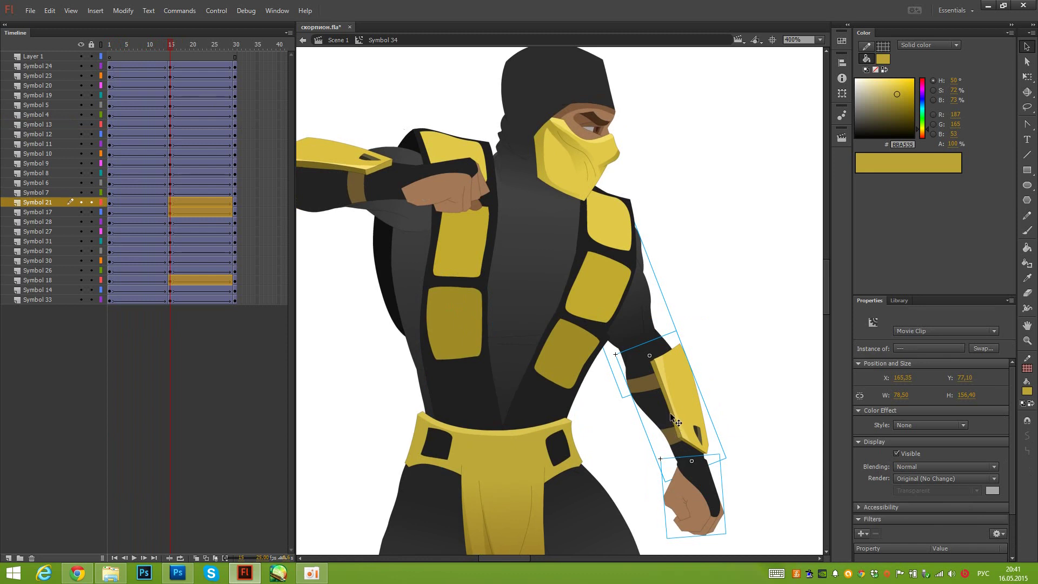
left_click_drag(669, 413, 662, 412)
key("q")
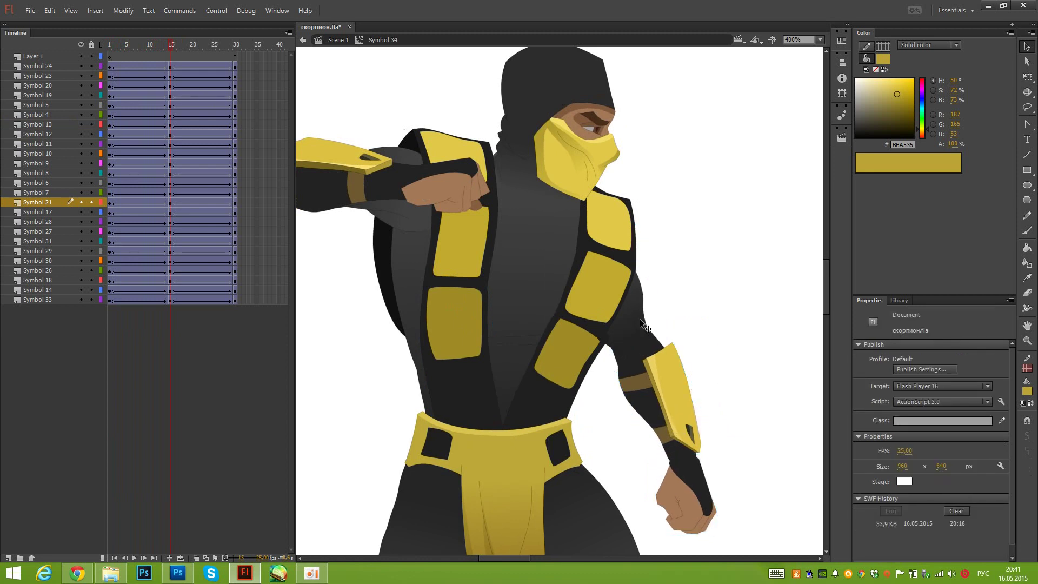
left_click(663, 345)
key("v")
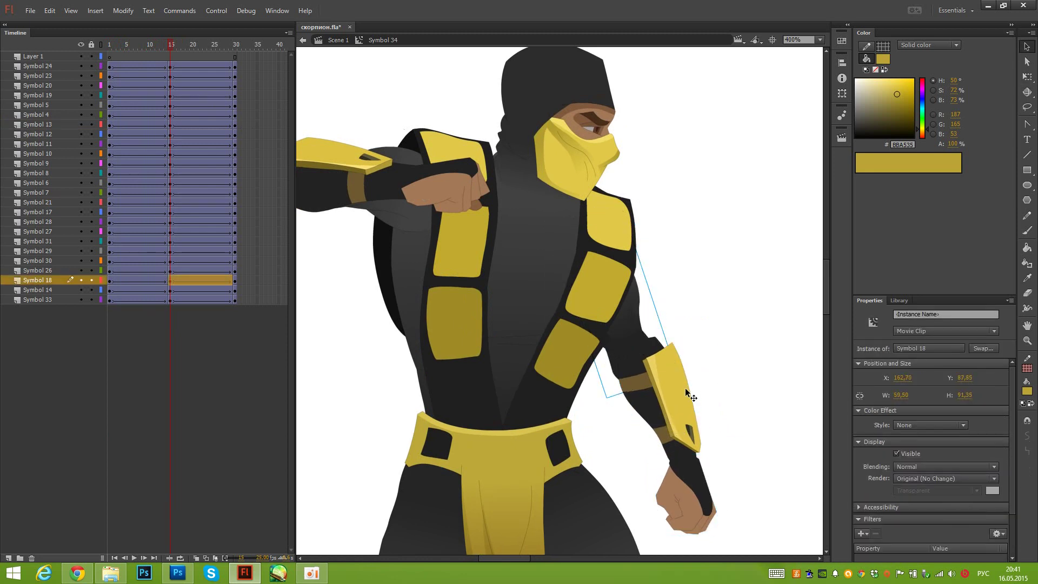
Move the lowered arm's forearm (Symbol 17) and hand (Symbol 21) inward to fit the elbow and wrist, rotating both slightly
left_click(684, 406)
key("q")
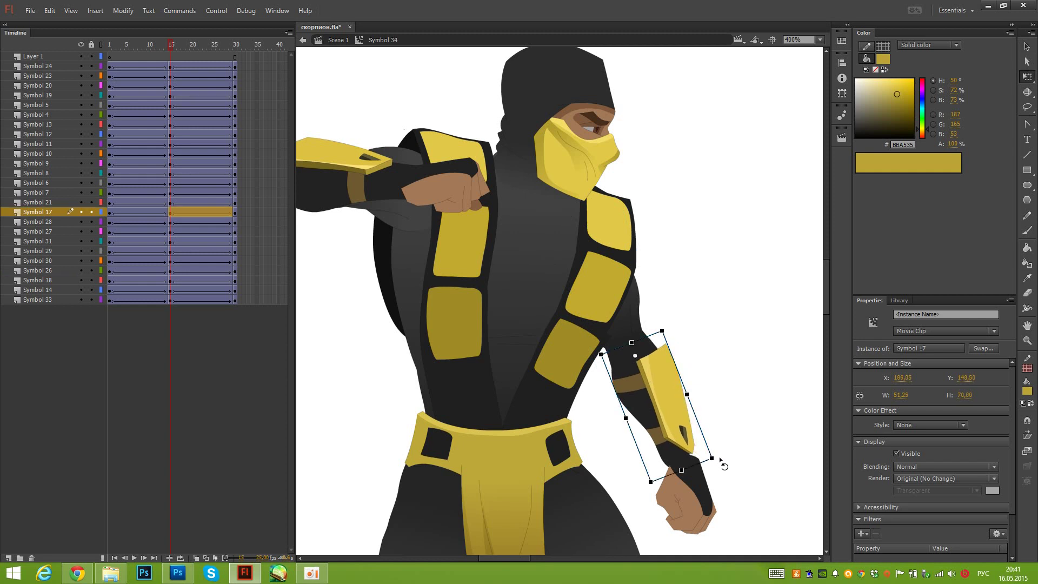
left_click_drag(722, 464, 719, 472)
left_click(696, 486)
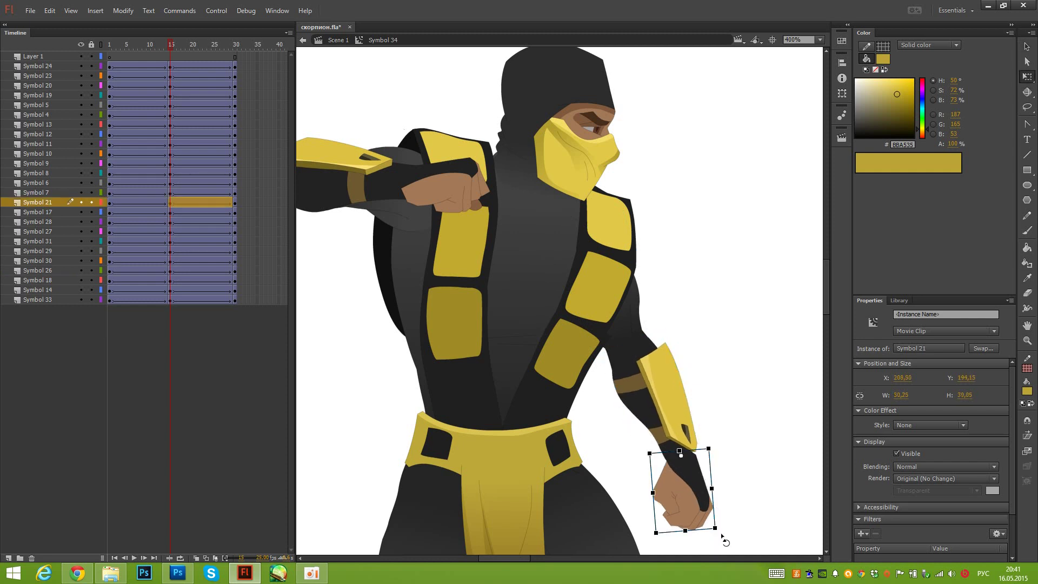
left_click_drag(721, 534, 727, 531)
Rotate the raised arm's upper arm (Symbol 6) slightly so the elbow lifts at frame 15
scroll(450, 278, "up", 2)
scroll(487, 286, "left", 3)
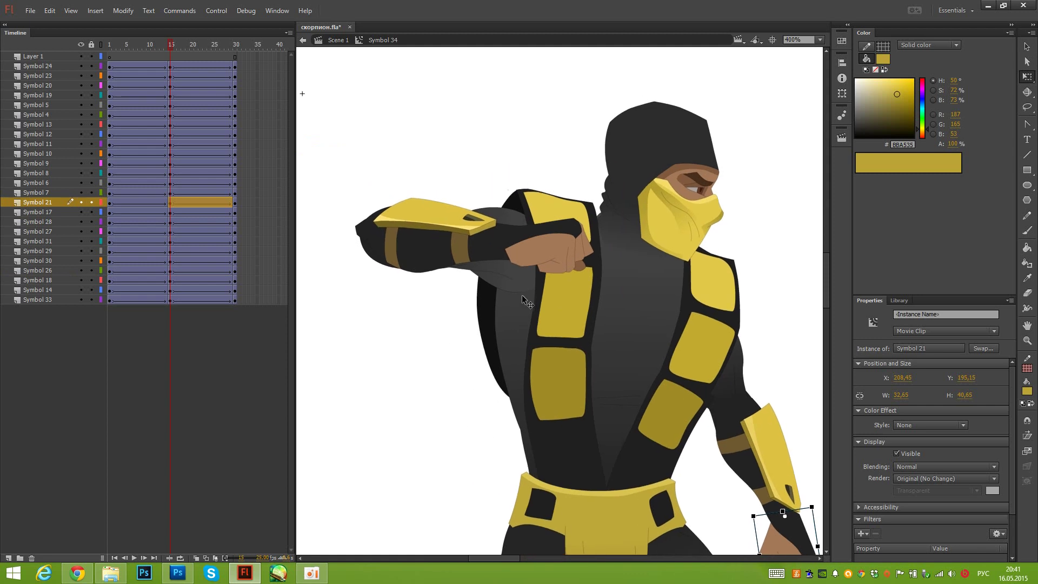
key("v")
left_click(518, 290)
key("q")
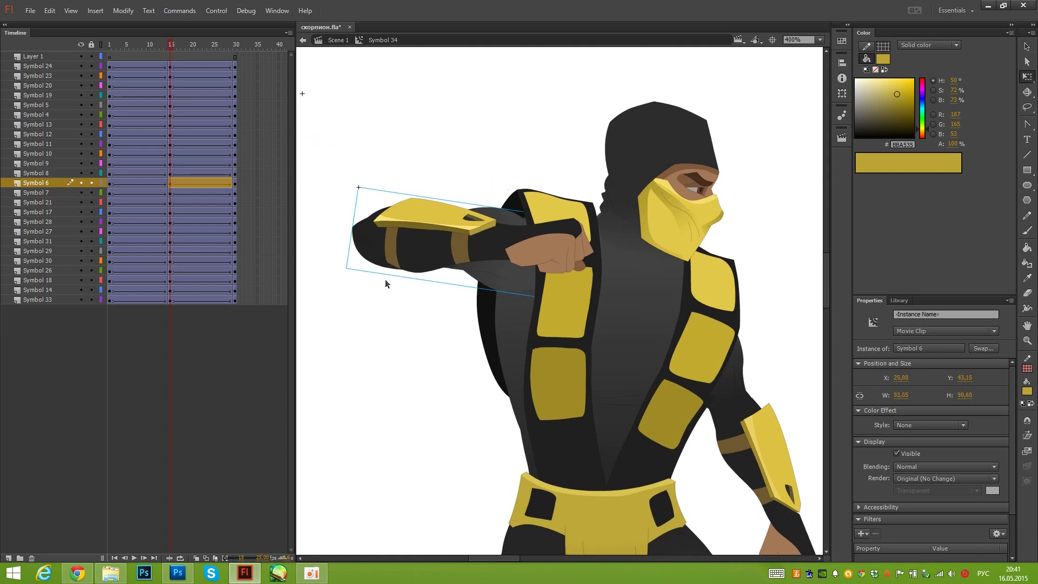
left_click_drag(347, 278, 349, 274)
Move the raised forearm (Symbol 4) and fist (Symbol 5) to match the lifted elbow, and rotate the fist slightly
left_click(387, 232)
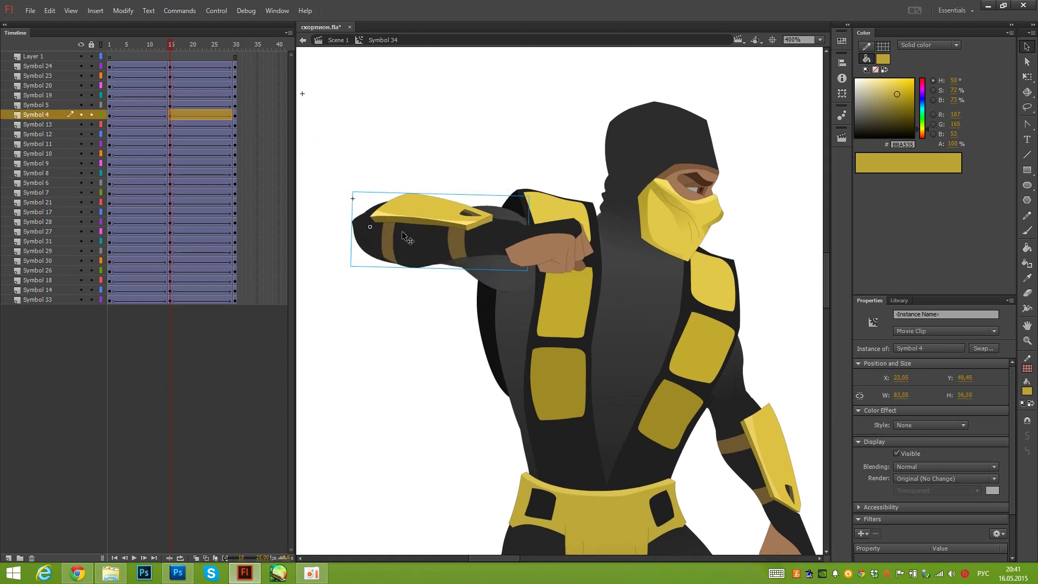
left_click_drag(548, 248, 548, 234)
left_click_drag(601, 207, 602, 211)
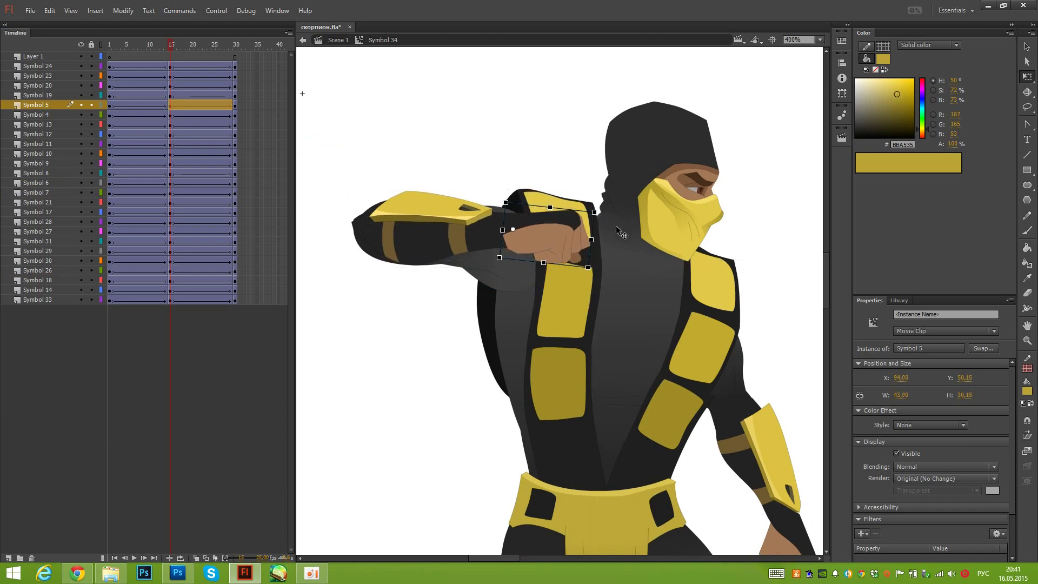
Shift the neck (Symbol 23) and head (Symbol 24) slightly at frame 15 and tilt the head
left_click(676, 211)
left_click_drag(706, 164, 709, 166)
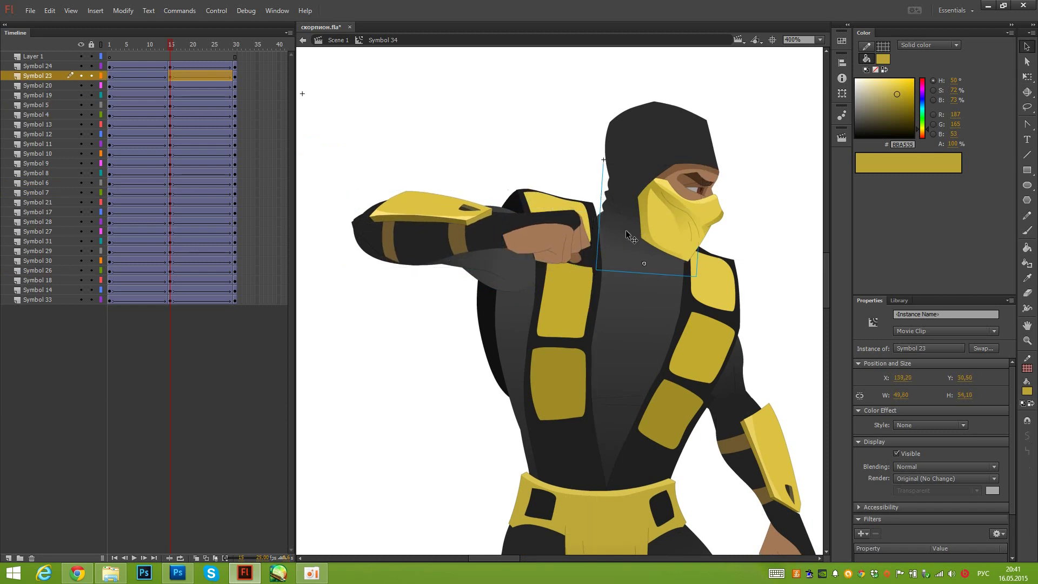
left_click_drag(625, 230, 628, 232)
mouse_move(635, 189)
left_mouse_down()
mouse_move(641, 216)
mouse_move(649, 201)
left_mouse_up()
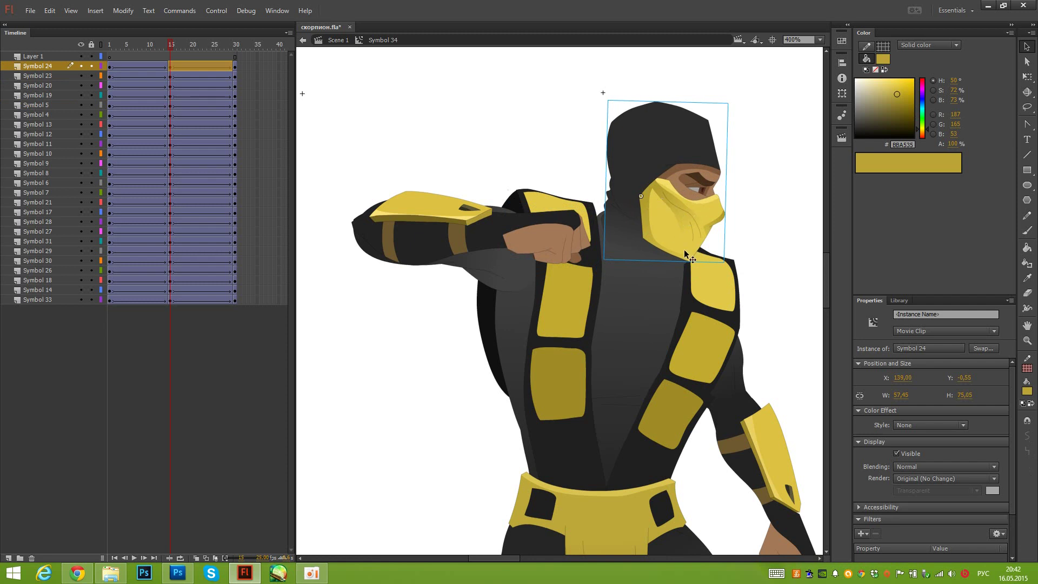
key("q")
left_click_drag(736, 269, 738, 272)
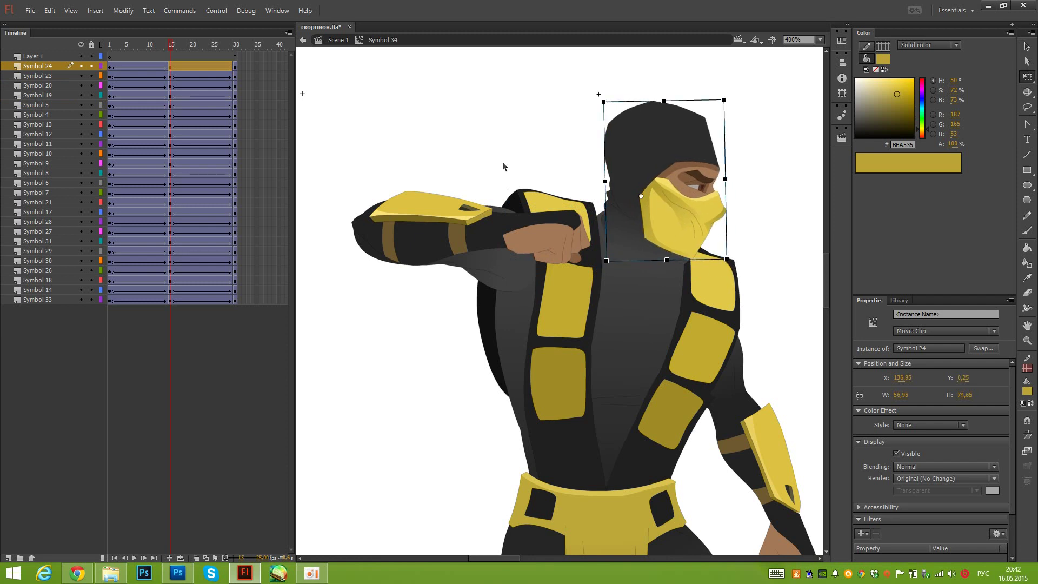
Scrub back to frame 1, test the movie to review the idle animation on both fighters, and close the preview
left_click_drag(169, 49, 106, 67)
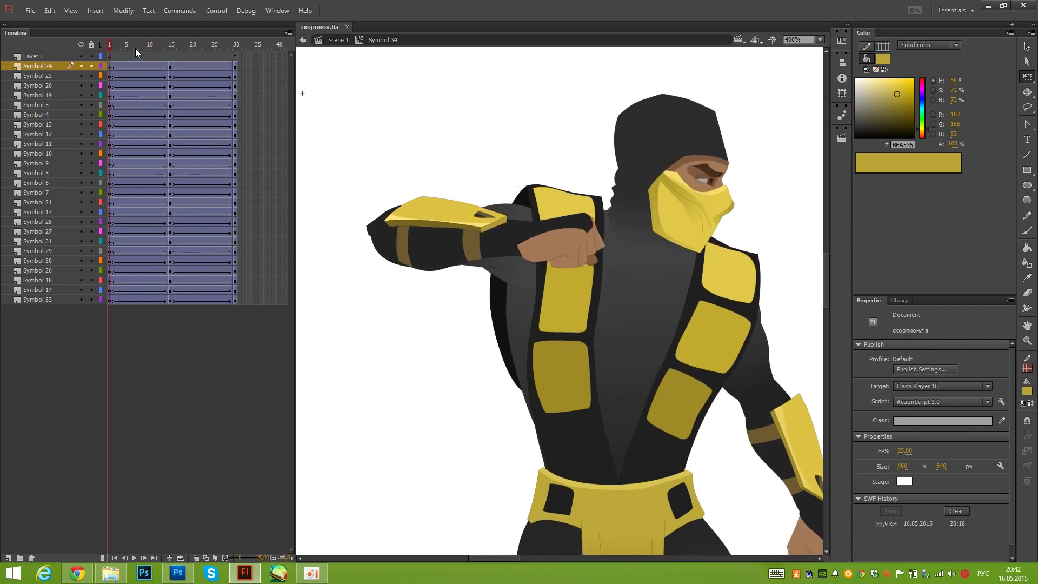
key("ctrl+Return")
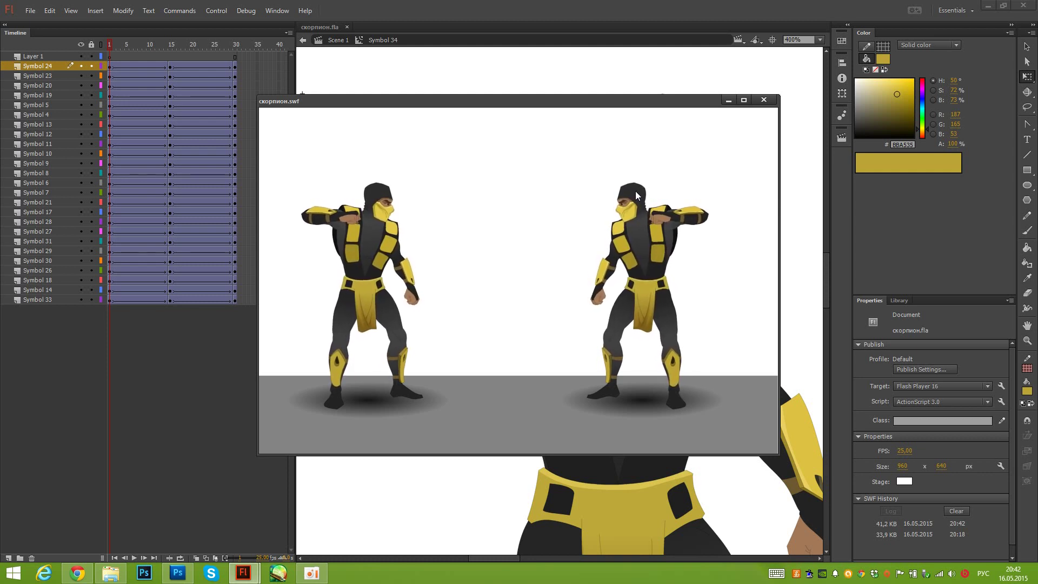
left_click(763, 100)
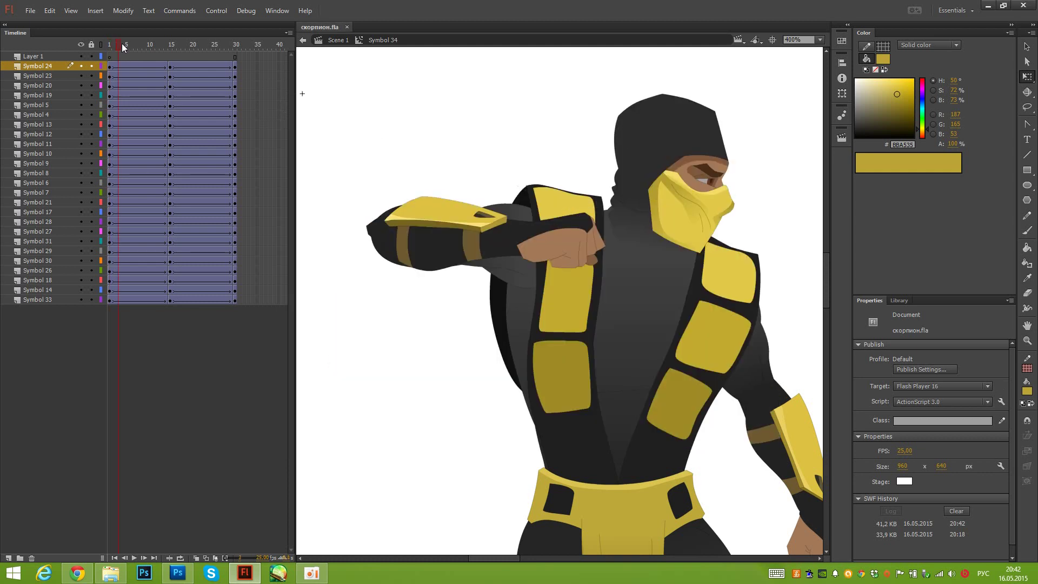
Move the raised fist (Symbol 5) and forearm (Symbol 4) layers above the head's Symbol 24 layer
left_click_drag(122, 43, 110, 76)
mouse_move(557, 248)
left_mouse_down()
mouse_move(562, 207)
mouse_move(591, 239)
mouse_move(644, 189)
mouse_move(573, 243)
left_mouse_up()
left_click(412, 248, "shift")
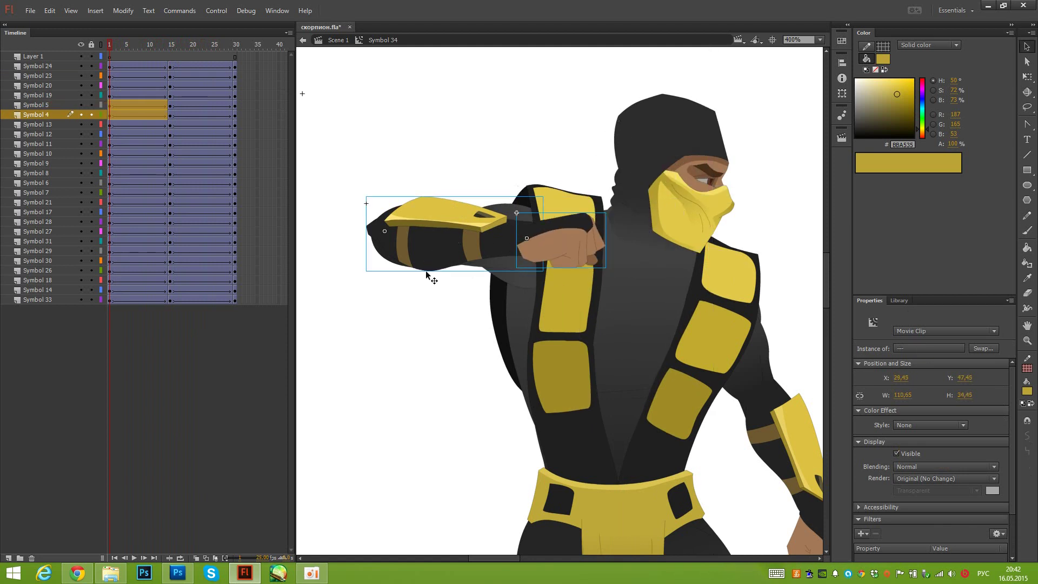
left_click(50, 105, "shift")
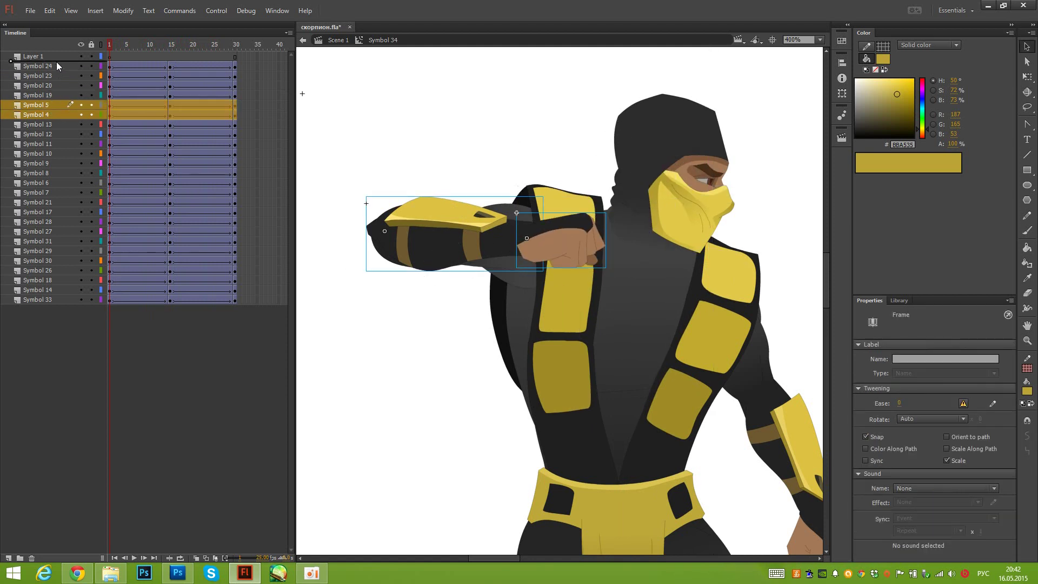
left_click_drag(57, 62, 56, 61)
left_click_drag(449, 241, 543, 202)
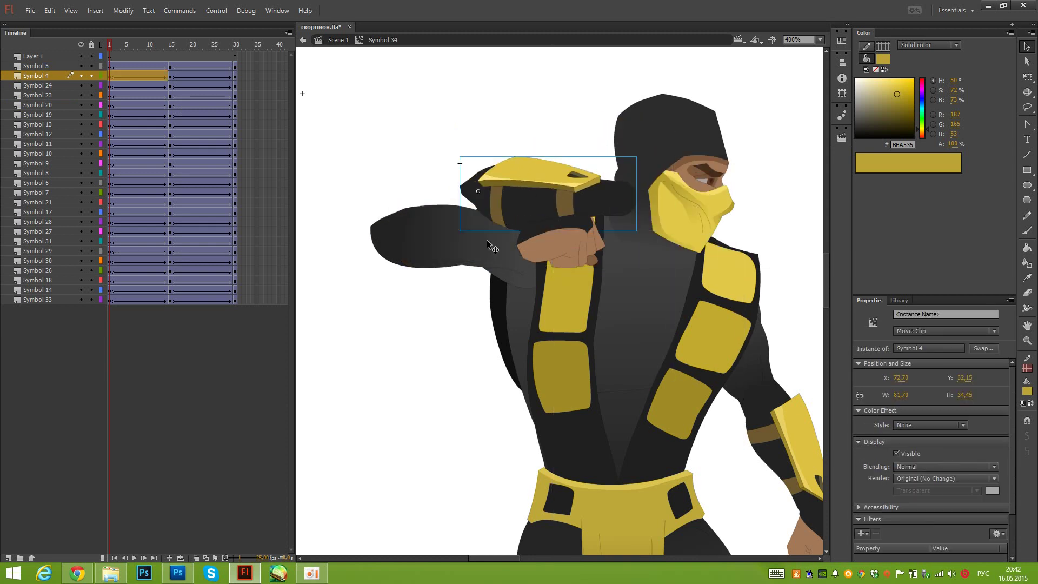
key("ctrl+z")
left_click(468, 109)
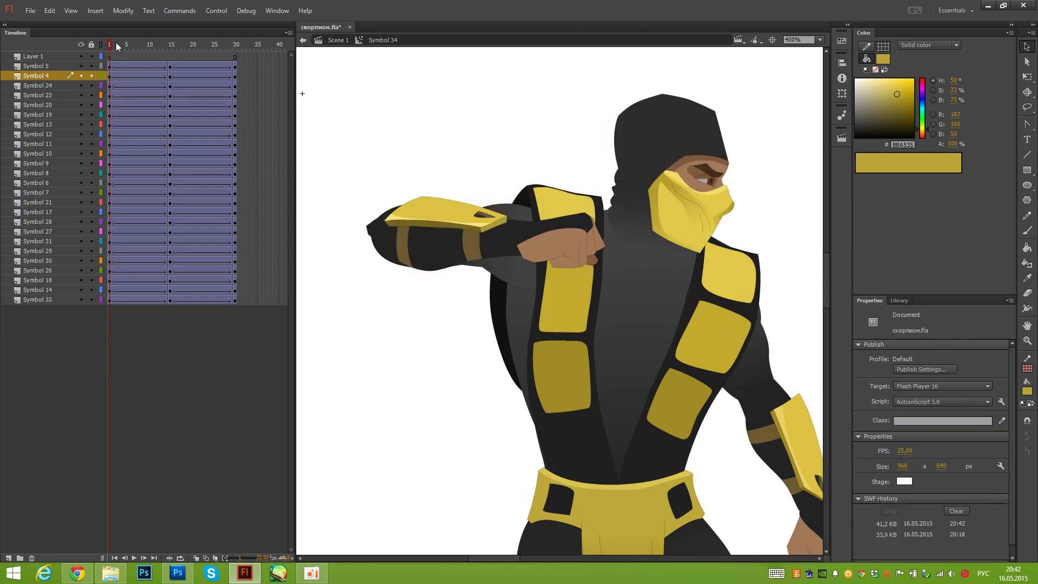
At frame 8, rotate the raised forearm (Symbol 4) slightly and tilt the fist (Symbol 5) downward
left_click_drag(116, 42, 139, 44)
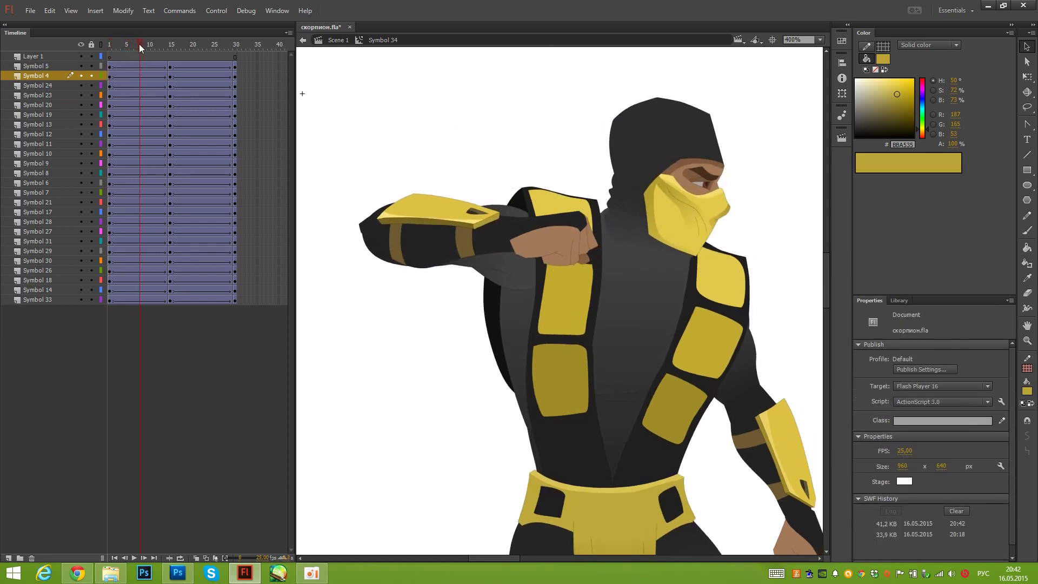
left_click(425, 239)
key("q")
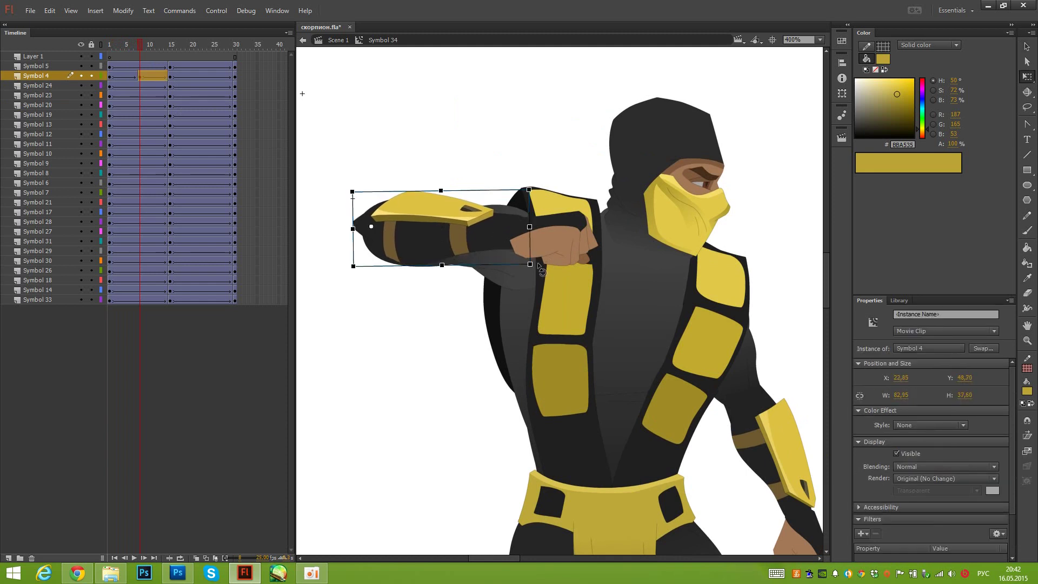
left_click(558, 236)
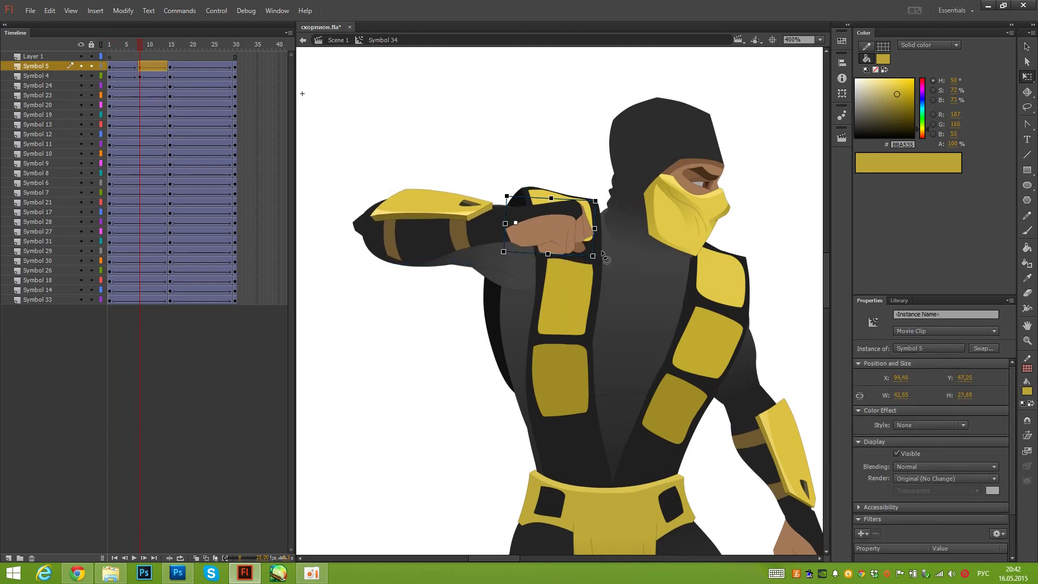
left_click_drag(602, 252, 595, 271)
At frame 15, rotate the raised fist (Symbol 5) and forearm (Symbol 4) slightly upward
left_click(107, 47)
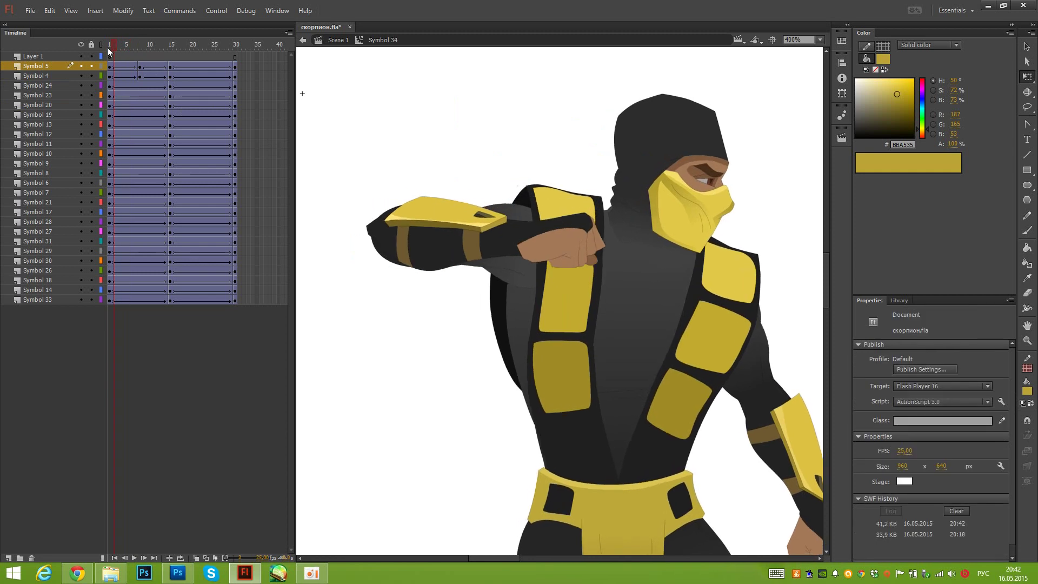
left_click_drag(108, 47, 173, 64)
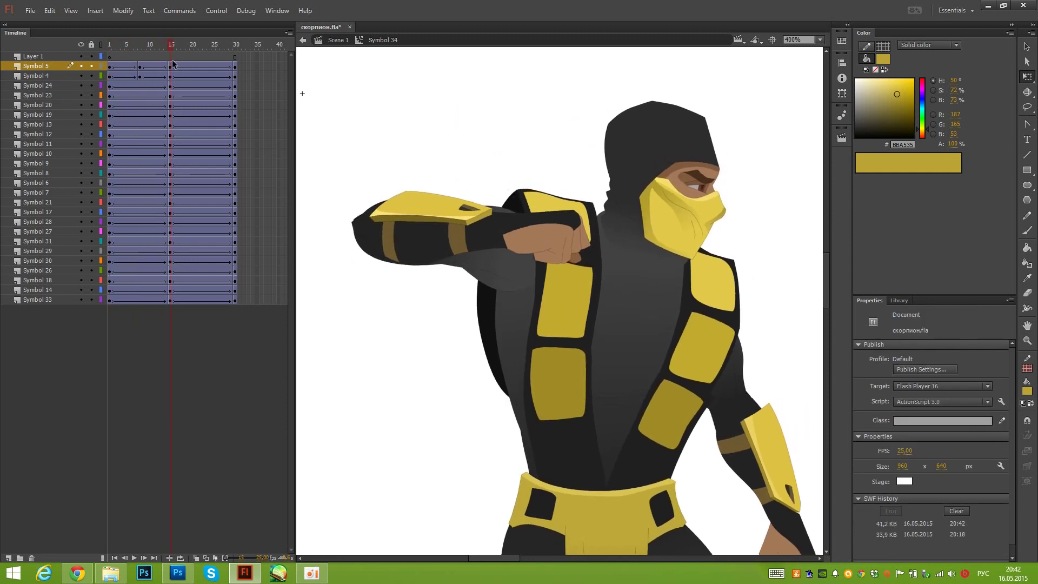
left_click(555, 231)
left_click_drag(598, 259, 604, 255)
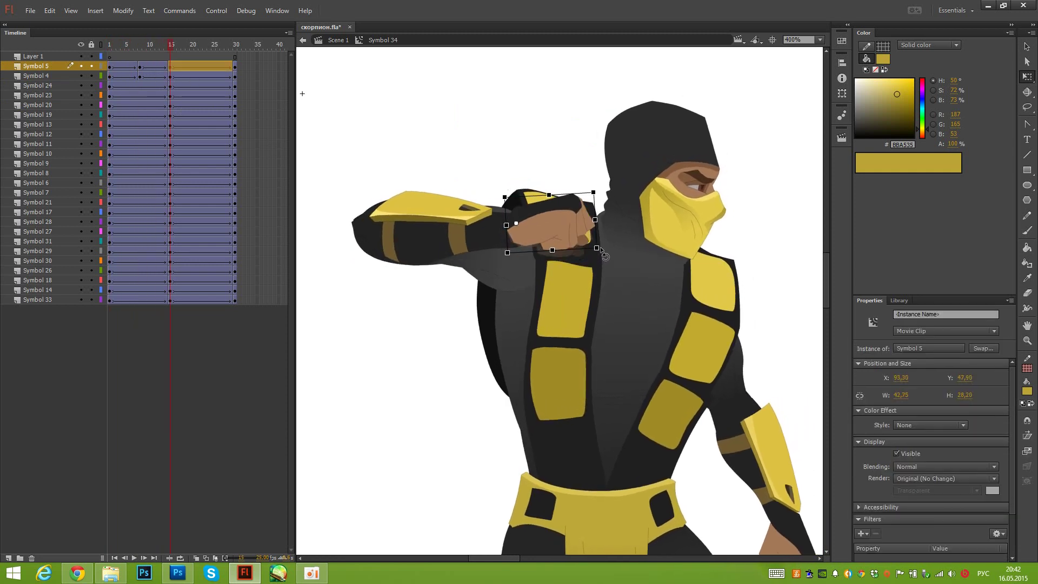
left_click(493, 257)
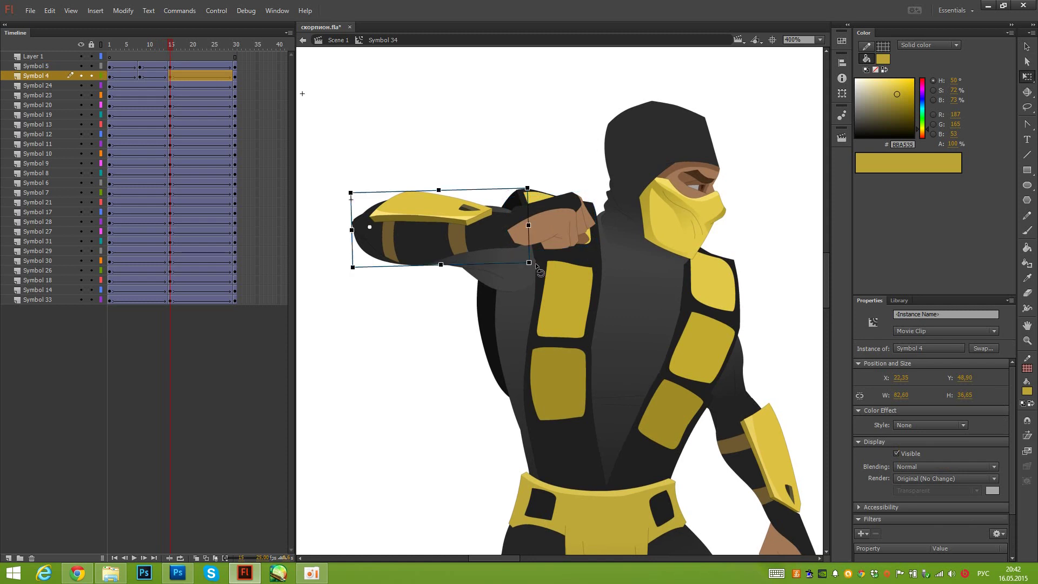
left_click_drag(535, 262, 532, 253)
key("v")
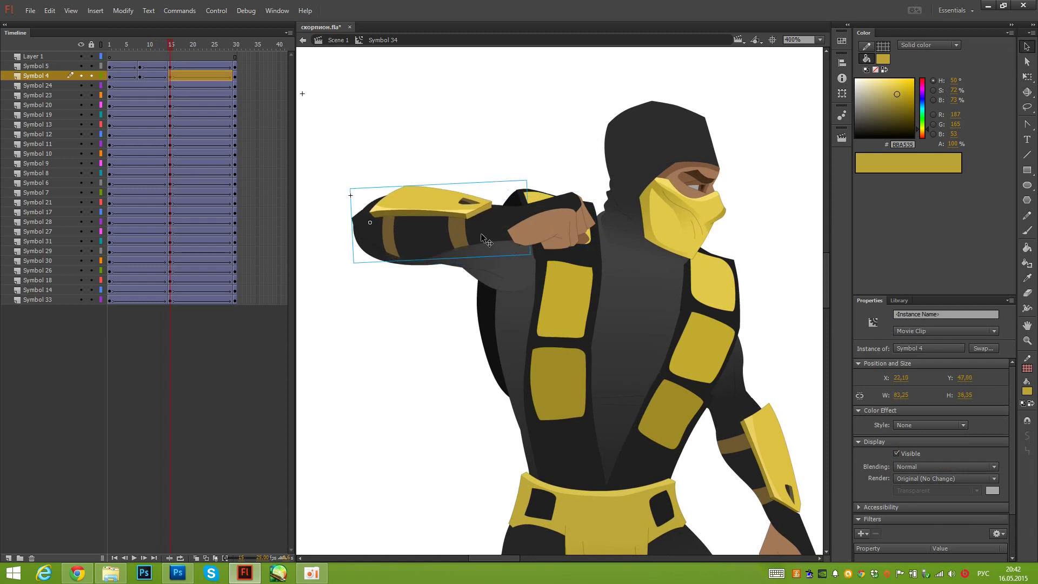
At frame 21, reposition the raised forearm (Symbol 4), rotate the fist (Symbol 5) to match it, and save the file
left_click_drag(172, 47, 197, 75)
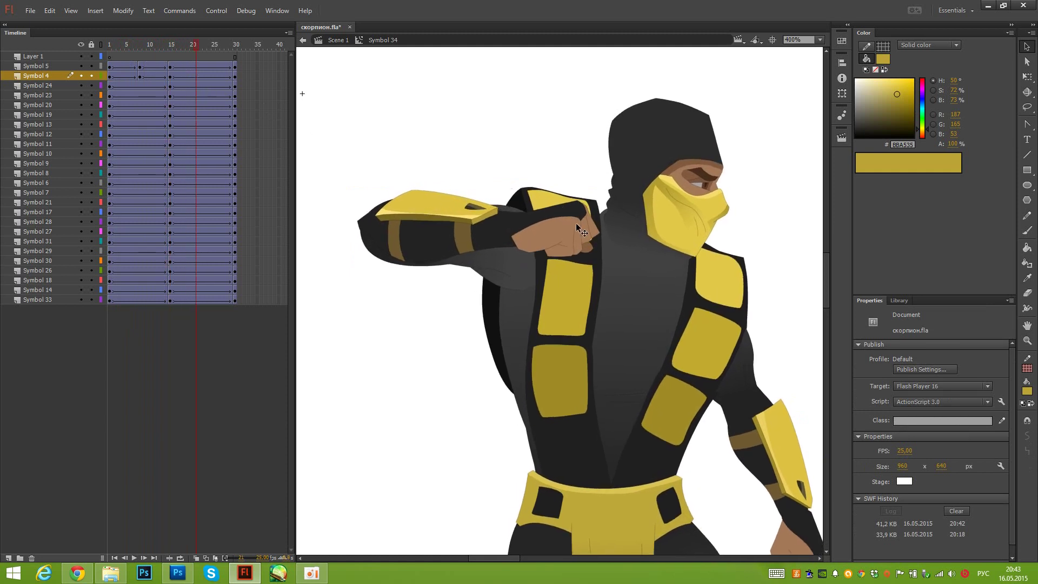
left_click(445, 244)
key("q")
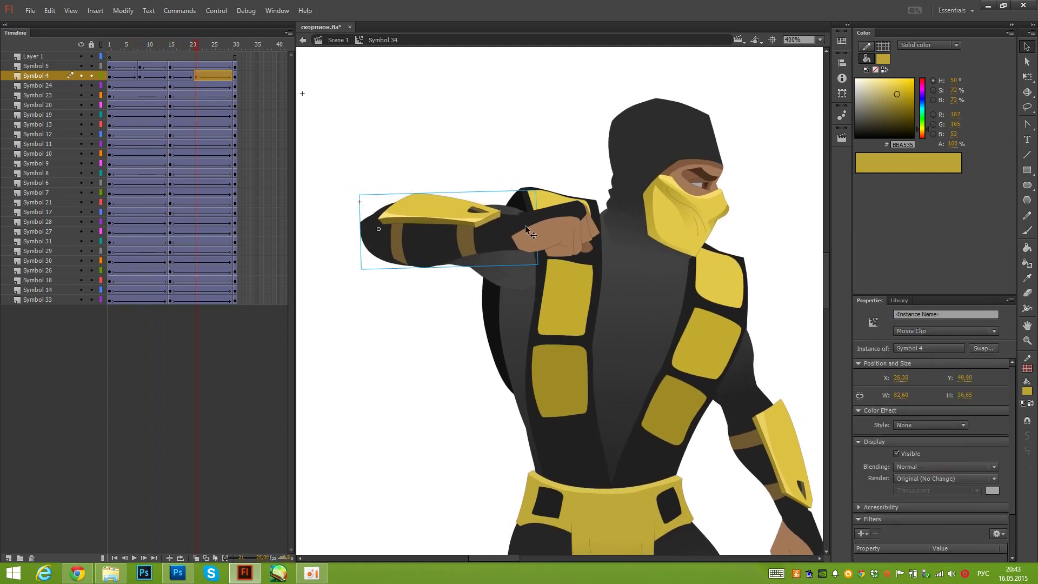
left_click_drag(547, 194, 549, 200)
left_click(560, 227)
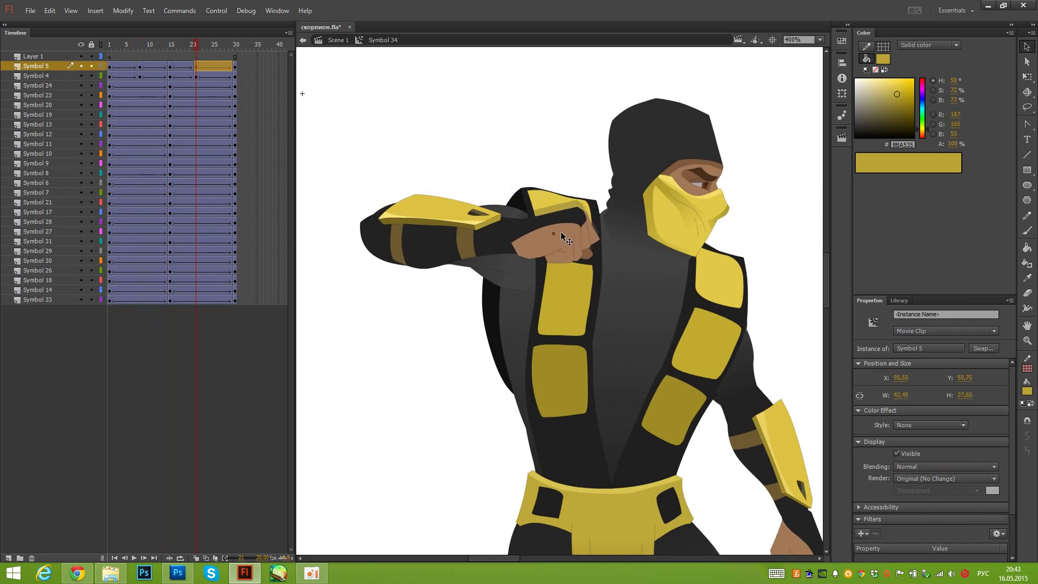
left_click_drag(608, 264, 610, 261)
key("ctrl+s")
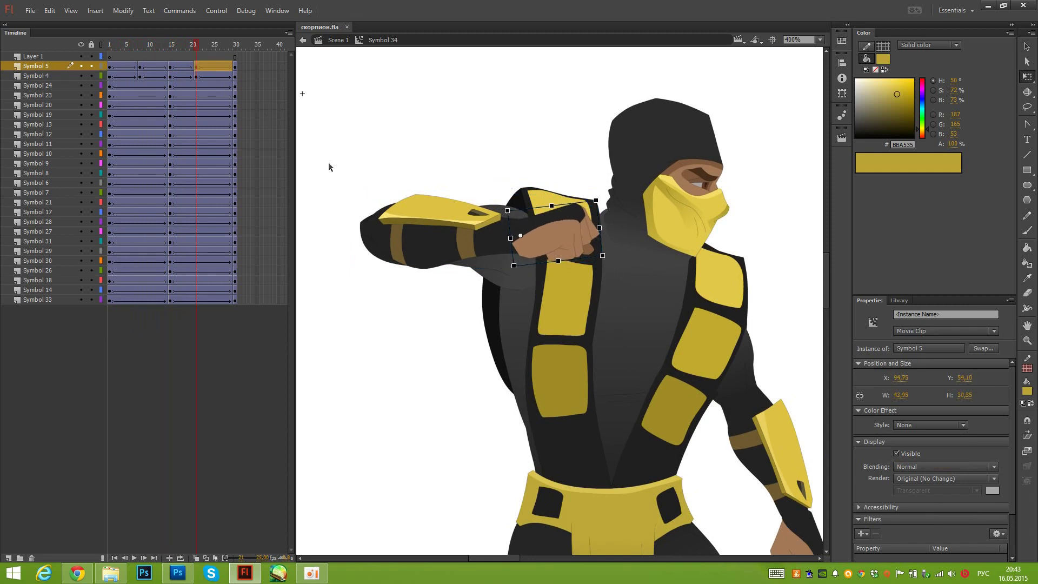
Shift the frame 21 keyframes of Symbol 5 and Symbol 4 to frame 23, then test the movie and close the preview
left_click(196, 77)
left_click_drag(203, 72, 204, 74)
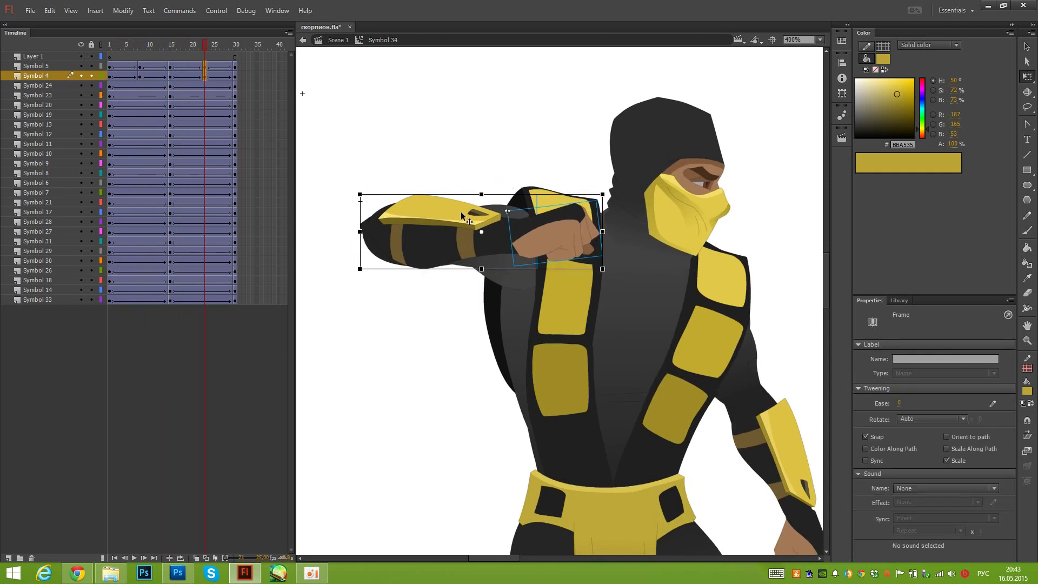
left_click(498, 140)
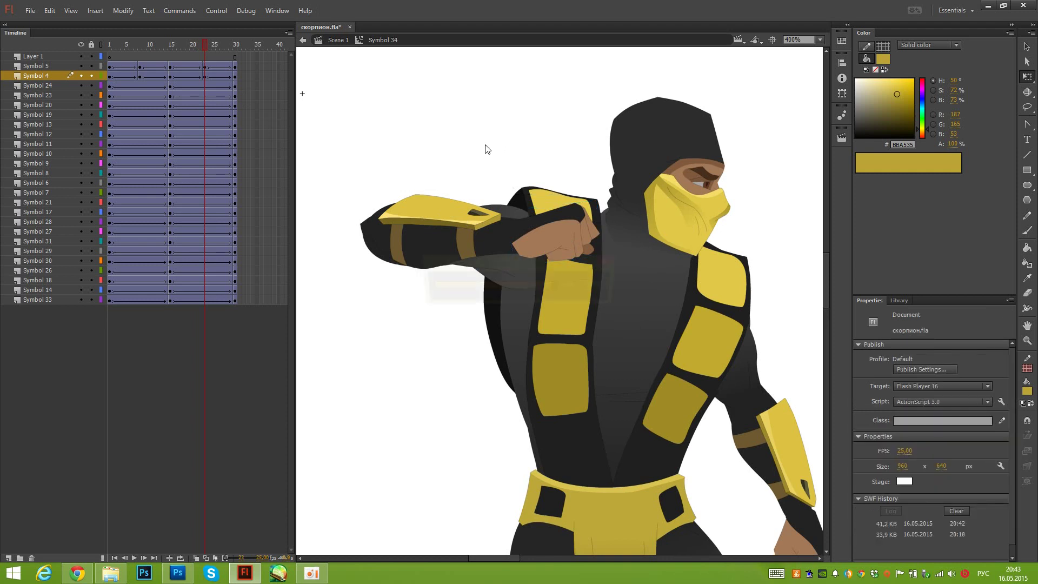
key("ctrl+Return")
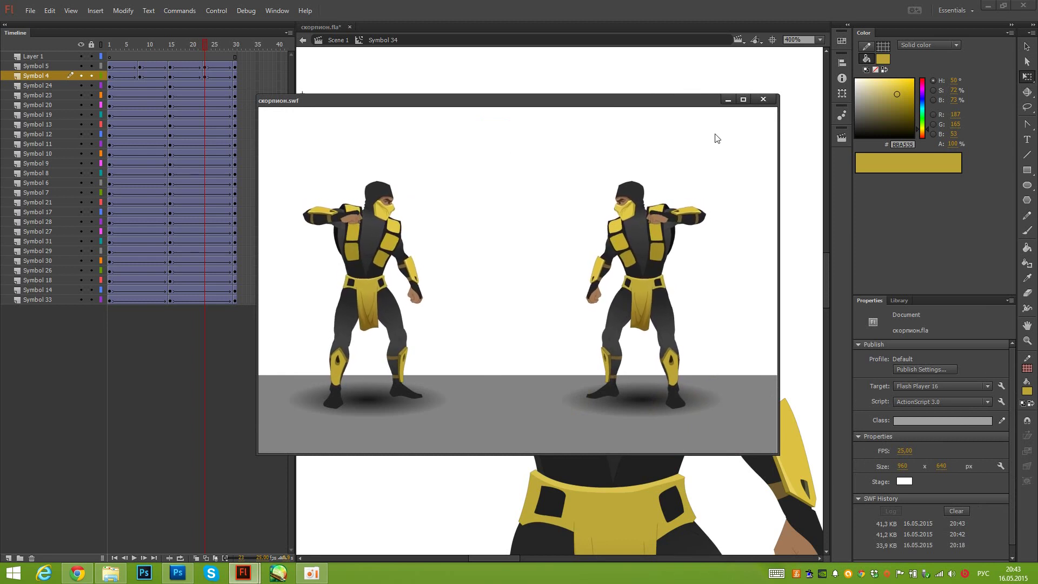
left_click(763, 100)
Readjust the raised forearm's rotation and the fist's position at frame 8, then test the movie and close the preview
left_click_drag(105, 48, 140, 63)
left_click(411, 233)
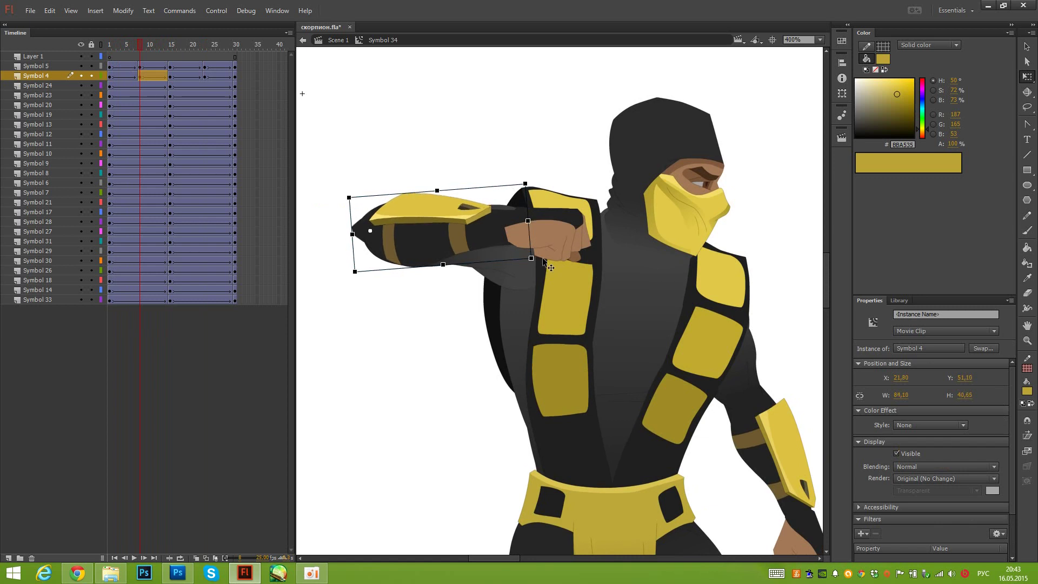
left_click(557, 246)
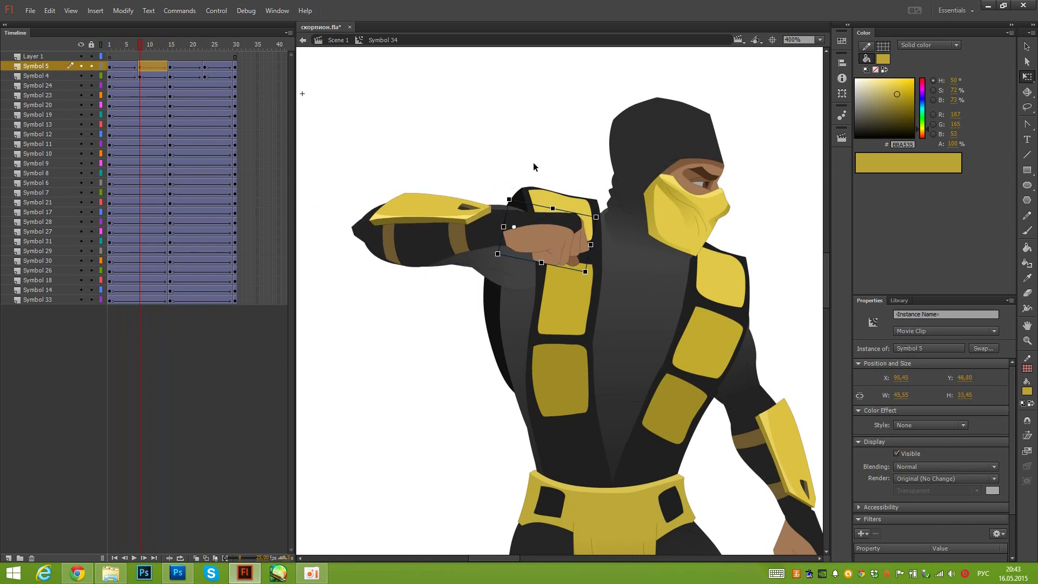
key("ctrl+Return")
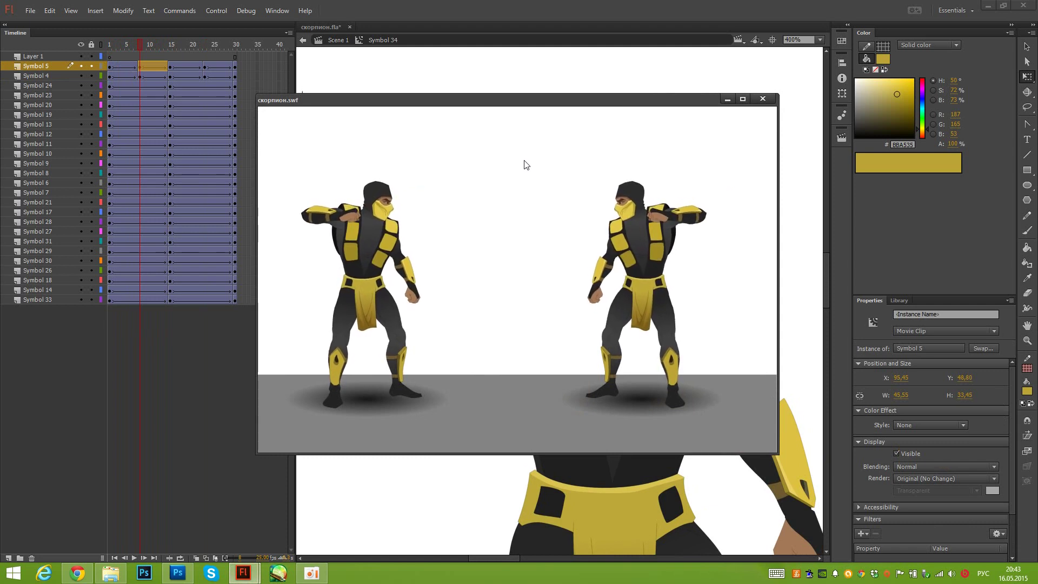
left_click(763, 99)
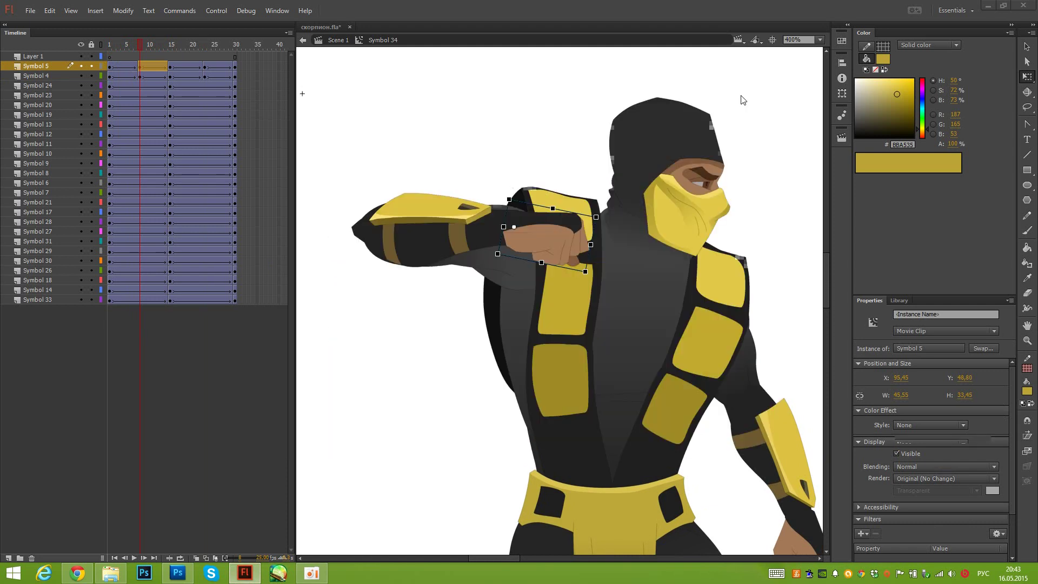
Rotate the raised fist (Symbol 5) slightly downward at frame 15, then test the movie and close the preview
mouse_move(150, 46)
left_mouse_down()
mouse_move(111, 41)
mouse_move(161, 48)
mouse_move(120, 50)
mouse_move(167, 58)
left_mouse_up()
left_click(553, 207)
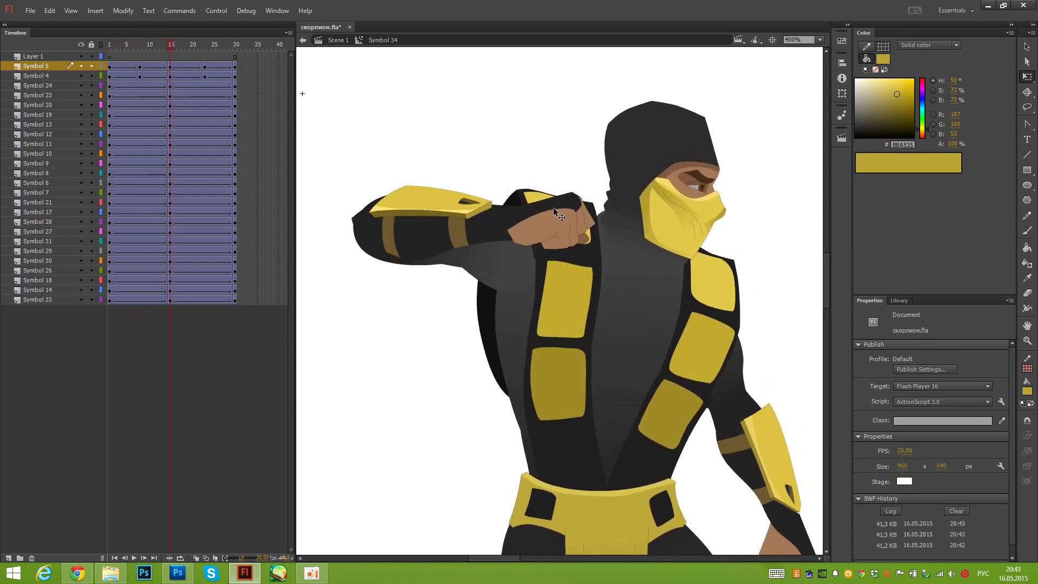
left_click_drag(605, 241, 602, 253)
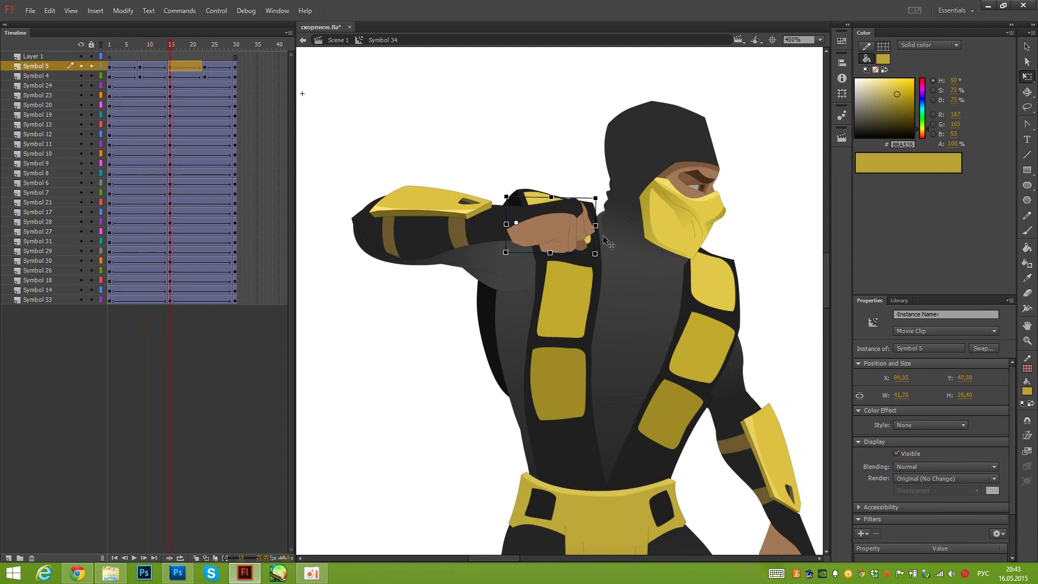
key("ctrl+Return")
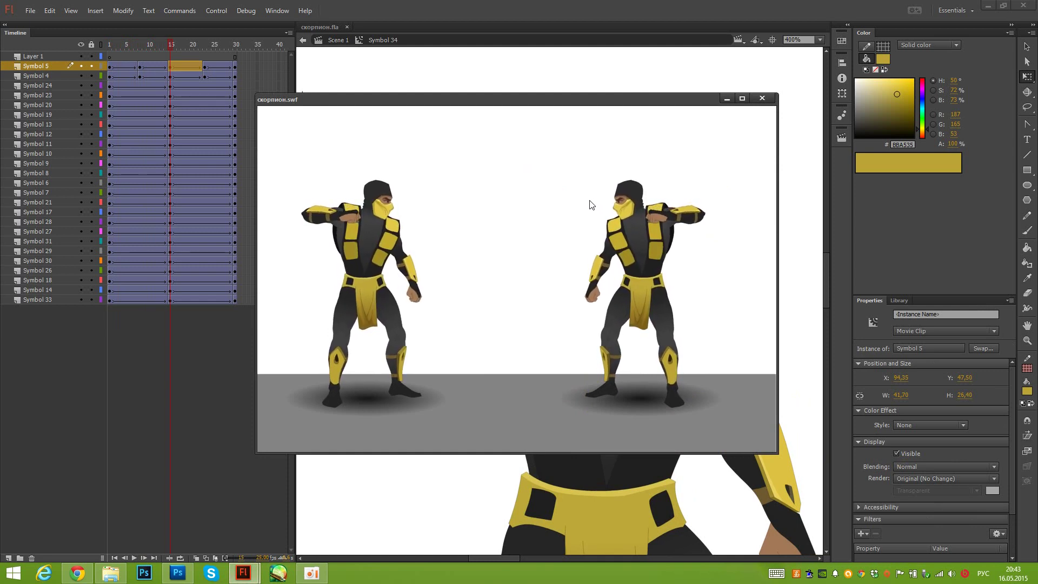
left_click(762, 98)
At frame 8, rotate the lowered arm's fist (Symbol 21) slightly outward from the body
scroll(561, 290, "down", 3)
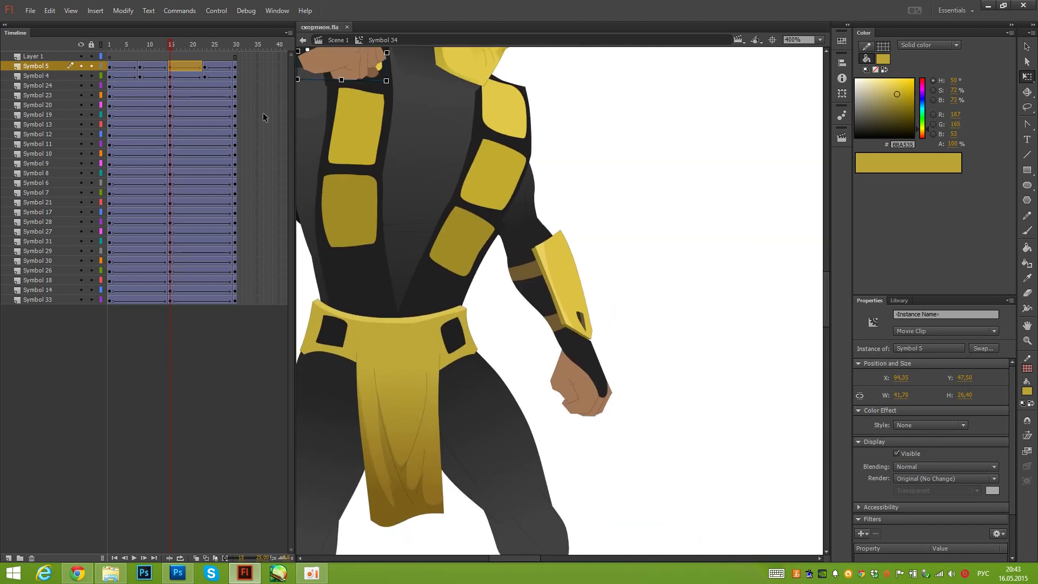
left_click_drag(167, 46, 139, 71)
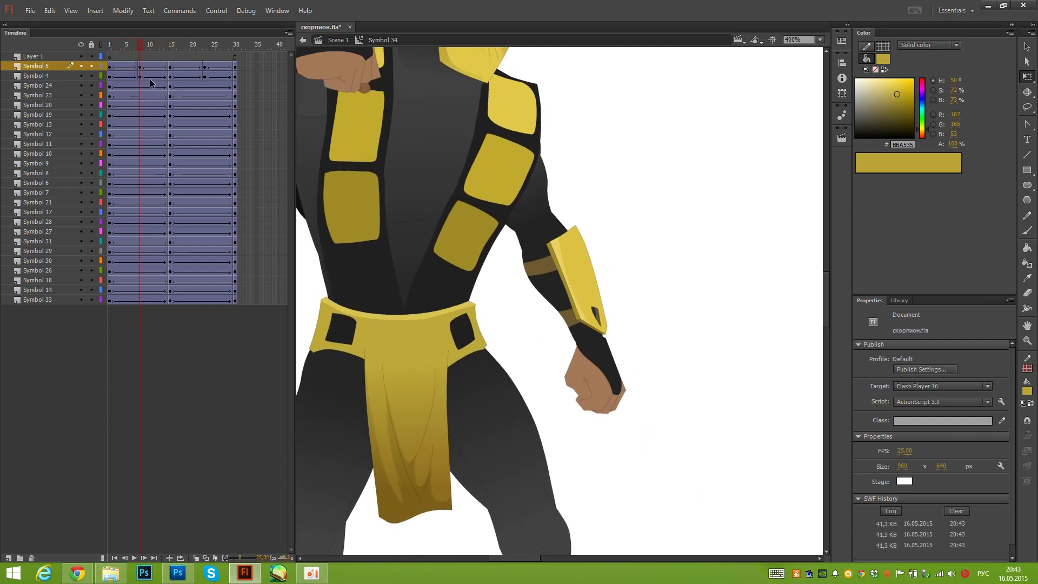
left_click(606, 362)
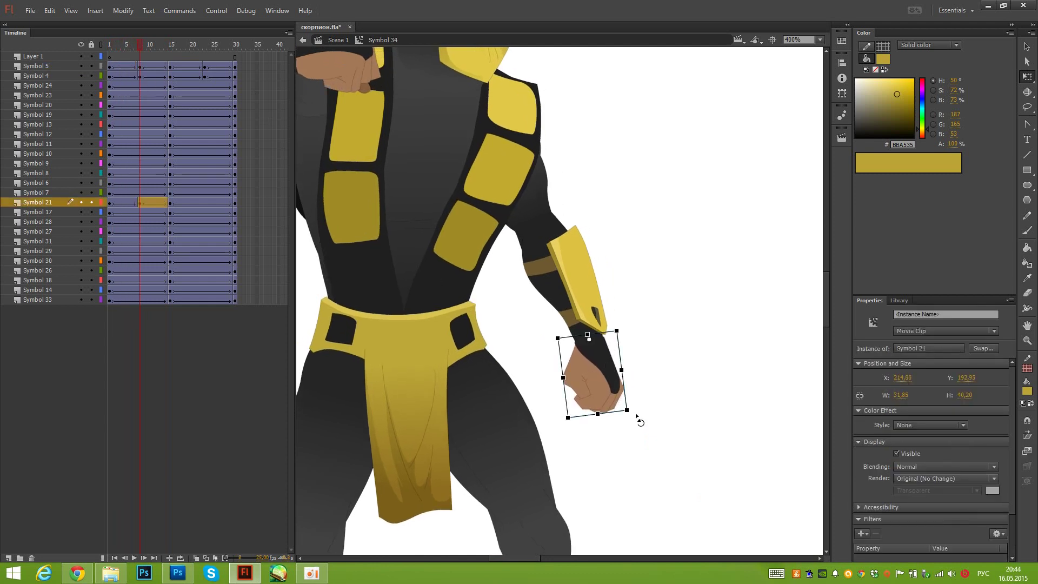
left_click_drag(637, 415, 642, 415)
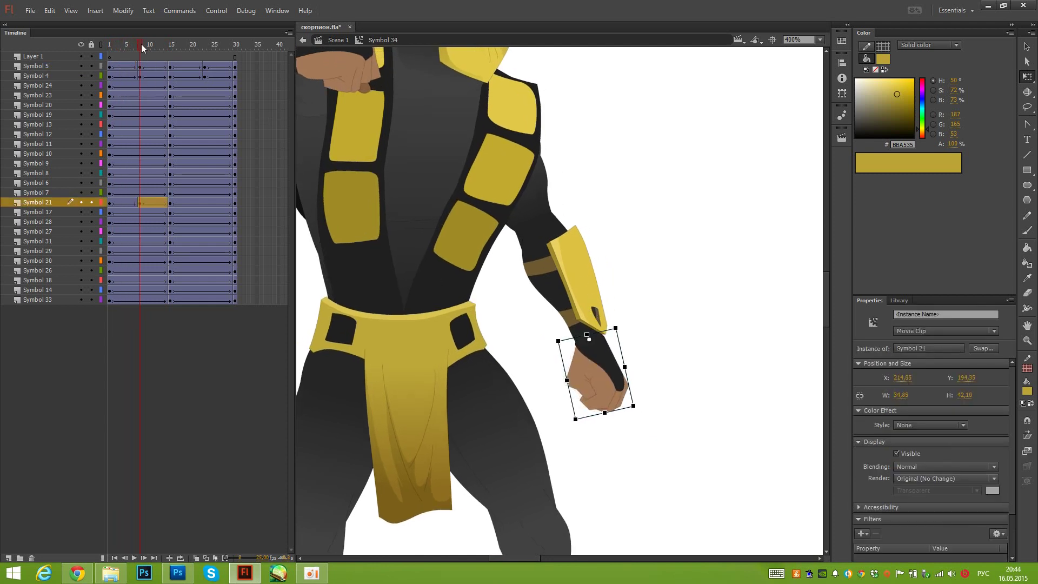
At frame 15, rotate the lowered arm's fist (Symbol 21) slightly further outward
left_click_drag(141, 47, 170, 60)
left_click(583, 387)
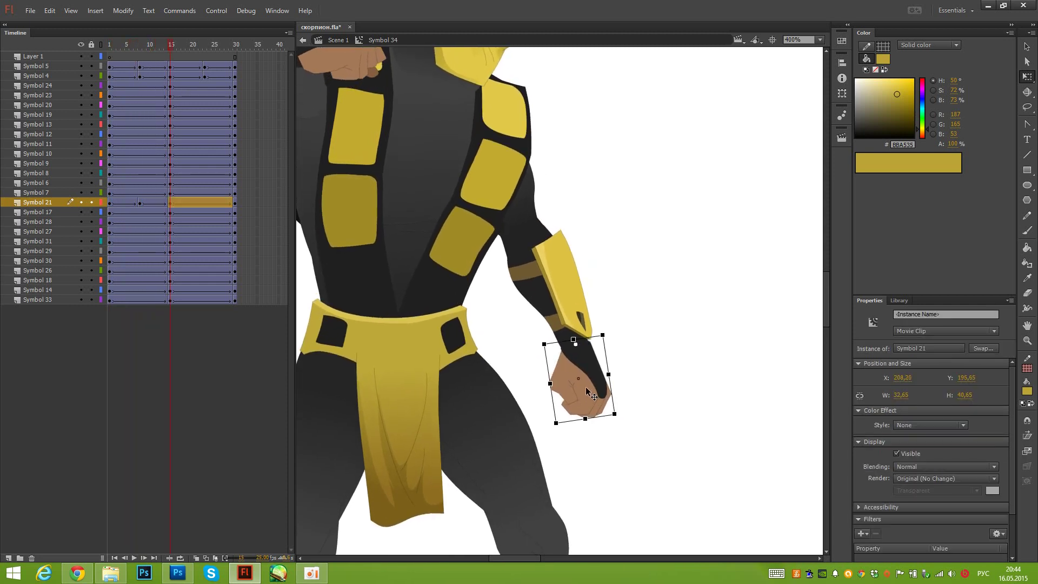
left_click_drag(622, 423, 628, 419)
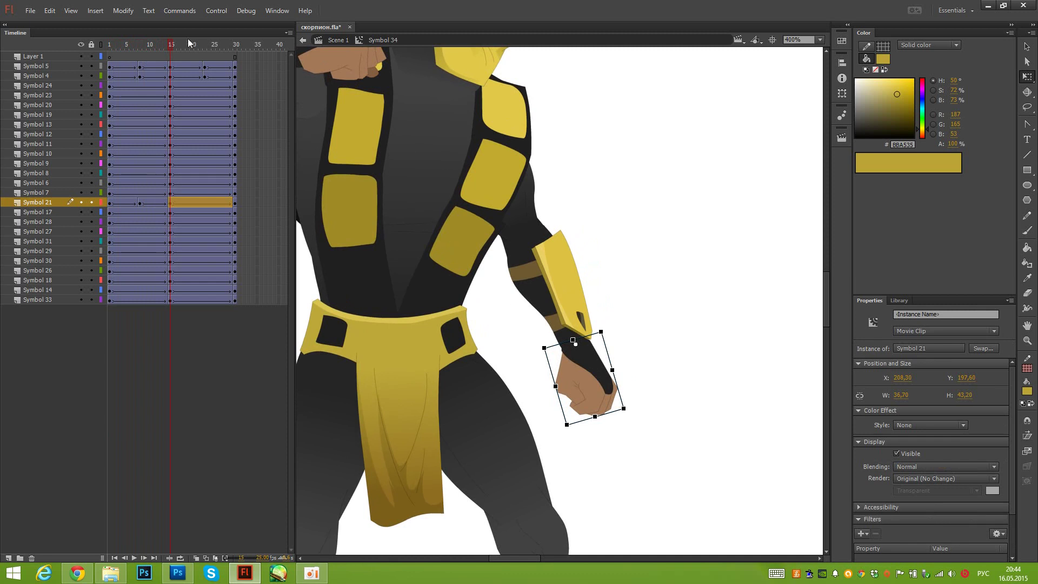
At frame 23, fit the lowered arm's fist (Symbol 21) back onto the wrist and adjust its rotation
mouse_move(189, 44)
left_mouse_down()
mouse_move(180, 51)
mouse_move(205, 55)
left_mouse_up()
left_click(587, 390)
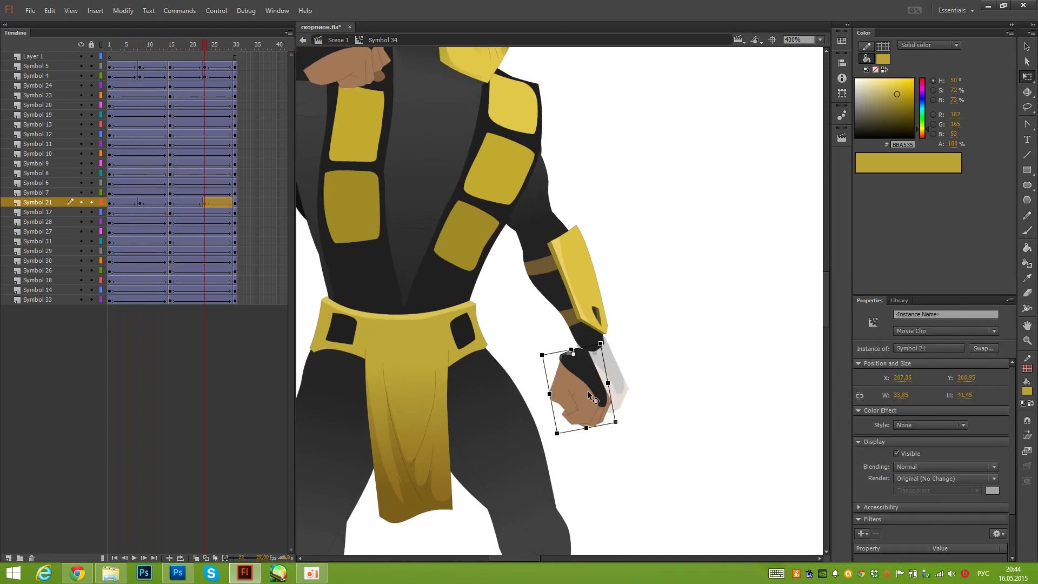
left_click_drag(630, 421, 609, 396)
key("v")
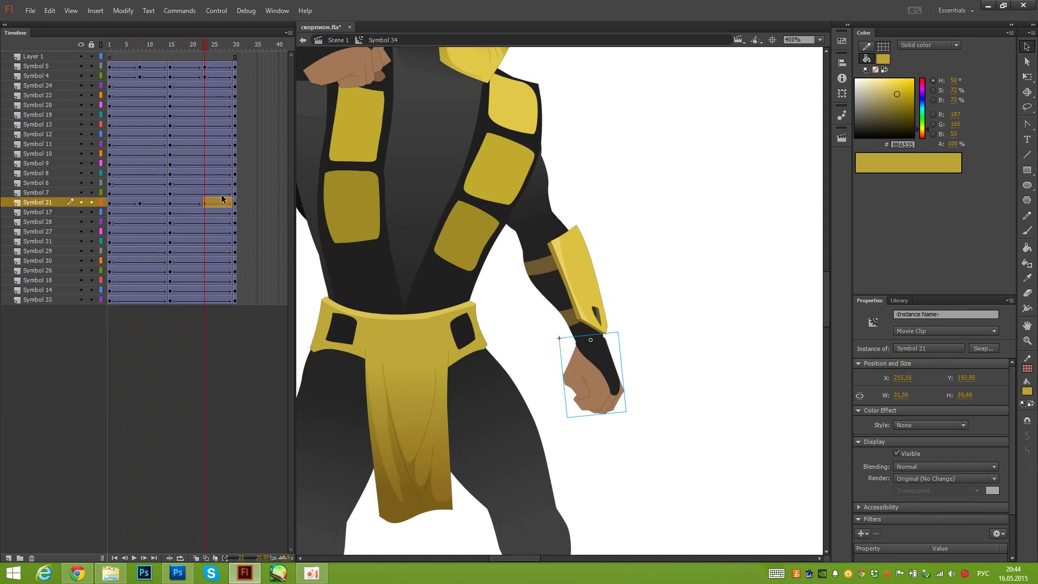
At frame 30, rotate the lowered arm's fist (Symbol 21) slightly toward the body
left_click(234, 203)
key("q")
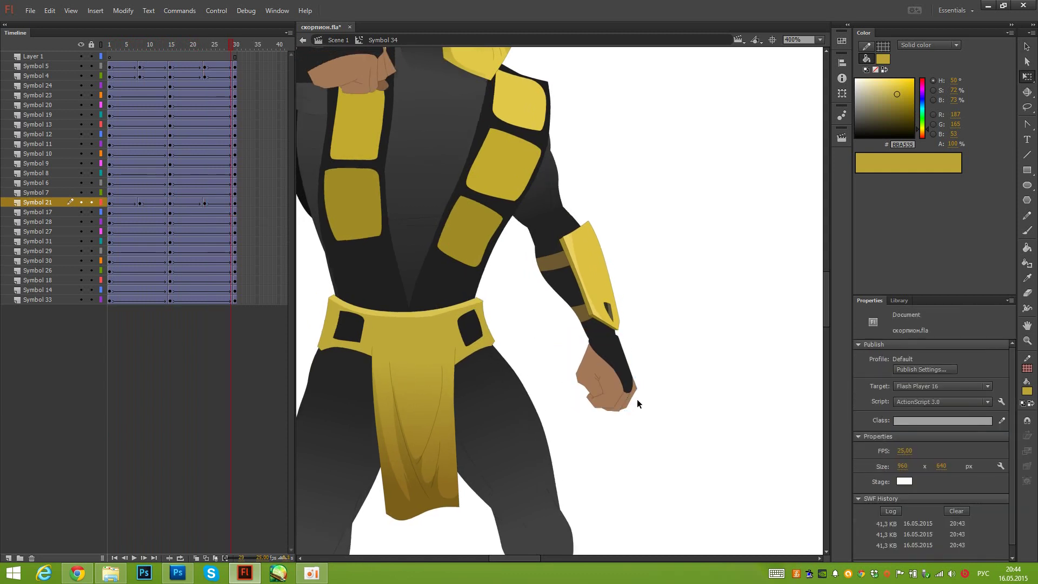
left_click(235, 204)
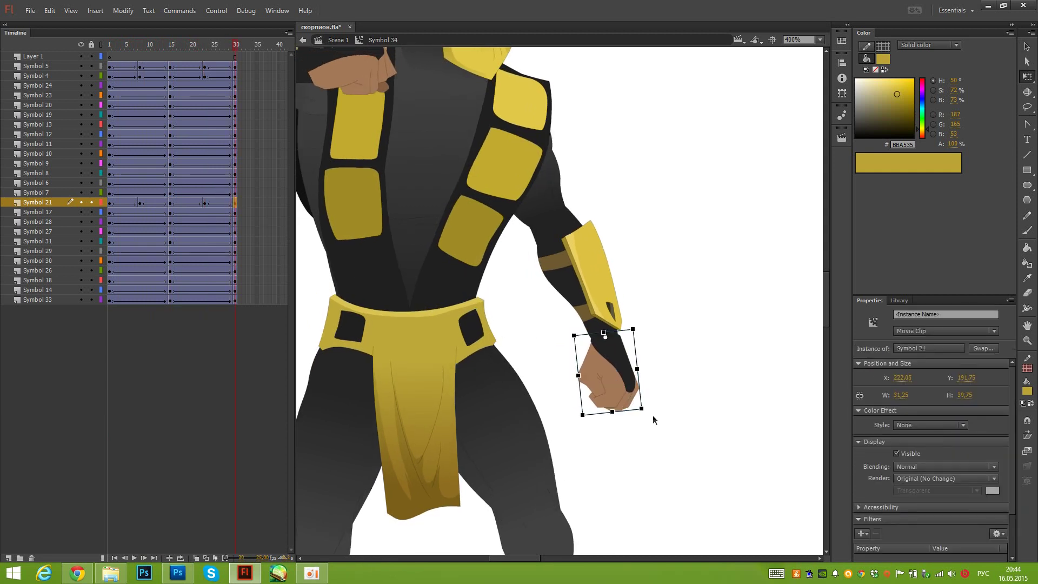
left_click_drag(645, 415, 643, 416)
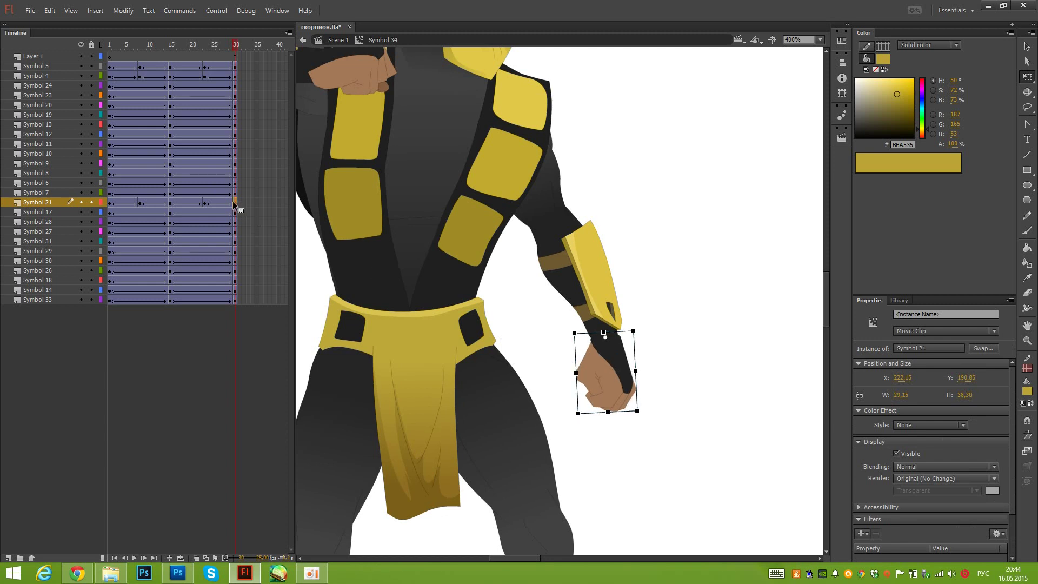
Copy Symbol 21's frame 30 keyframe onto its frame 1, then test the movie and close the preview
right_click(233, 204)
left_click(259, 364)
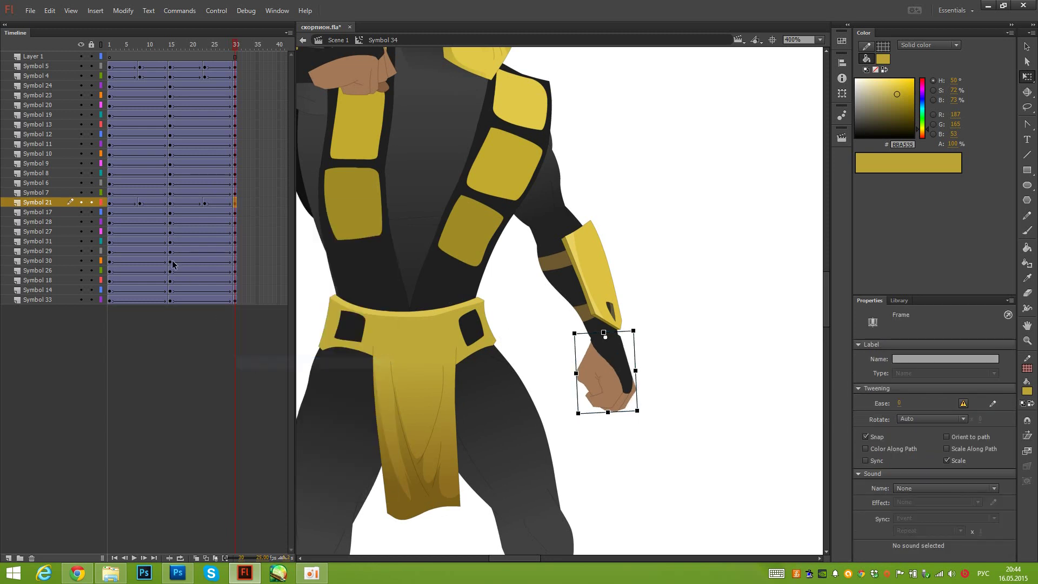
right_click(110, 203)
left_click(133, 371)
key("ctrl+Return")
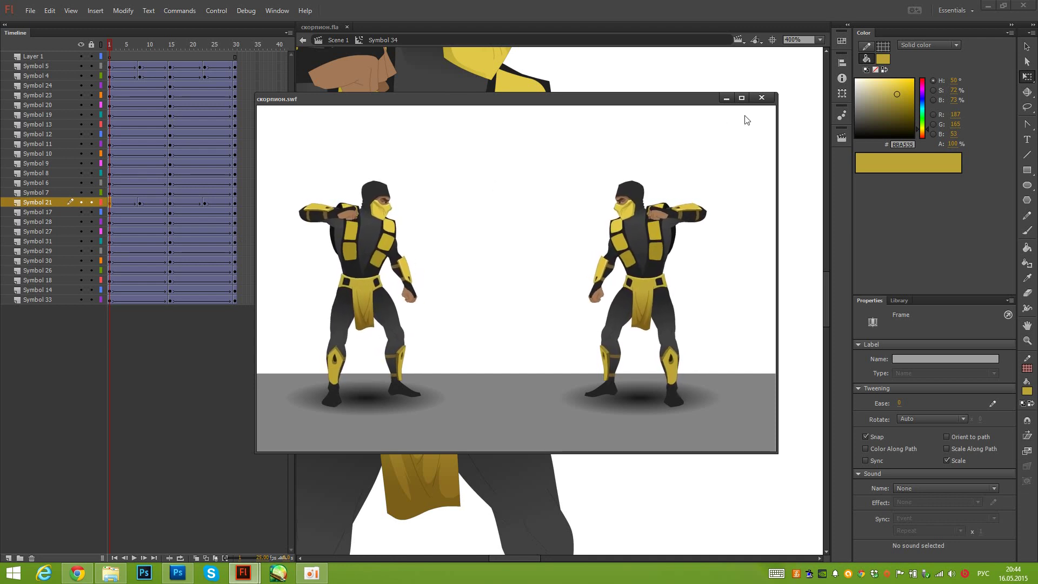
left_click(761, 97)
At frame 8, rotate the lowered arm's upper arm (Symbol 18) slightly toward the torso
left_click(112, 46)
left_click(118, 44)
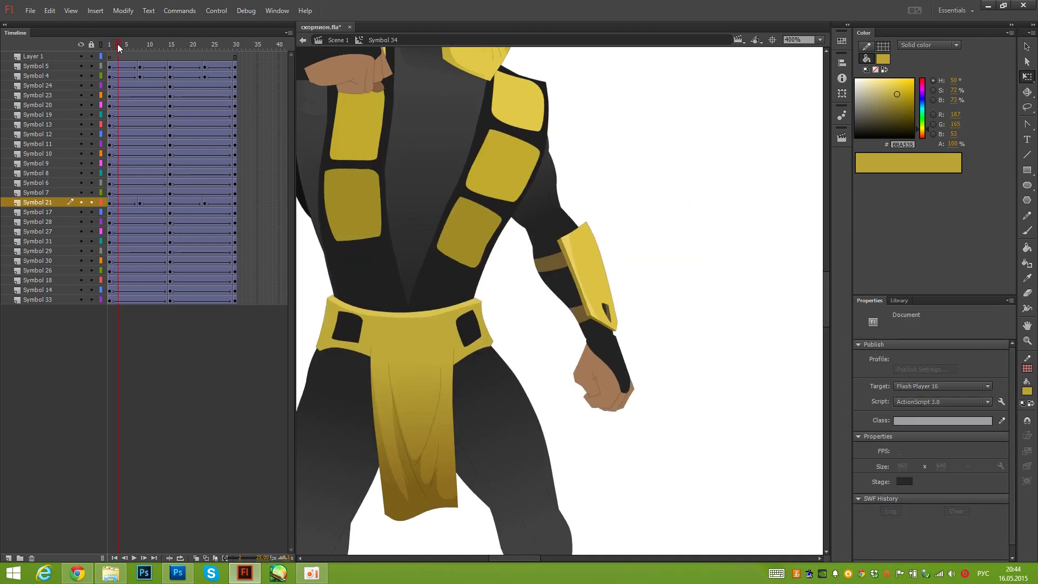
left_click_drag(118, 43, 138, 58)
left_click(562, 224)
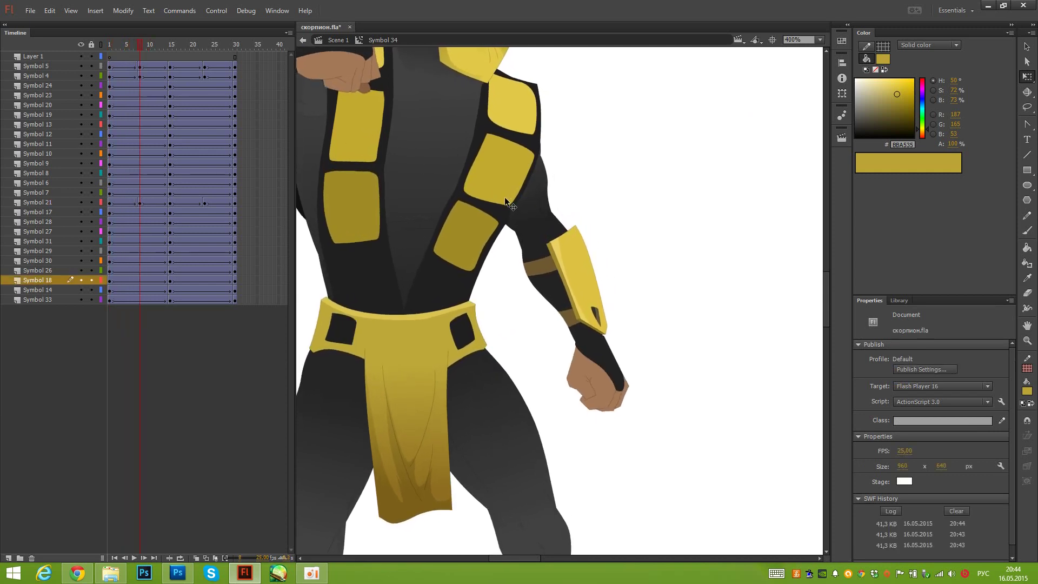
left_click(536, 185)
left_click_drag(593, 254, 585, 258)
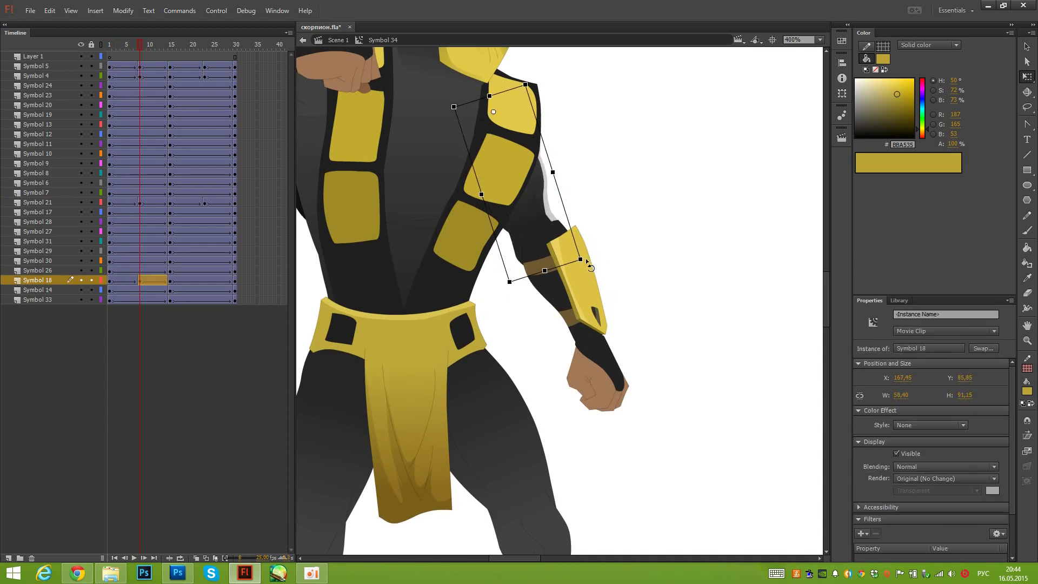
At frame 8, fit the lowered arm's forearm (Symbol 17) back onto the elbow and adjust its rotation
key("v")
left_click(616, 354)
key("q")
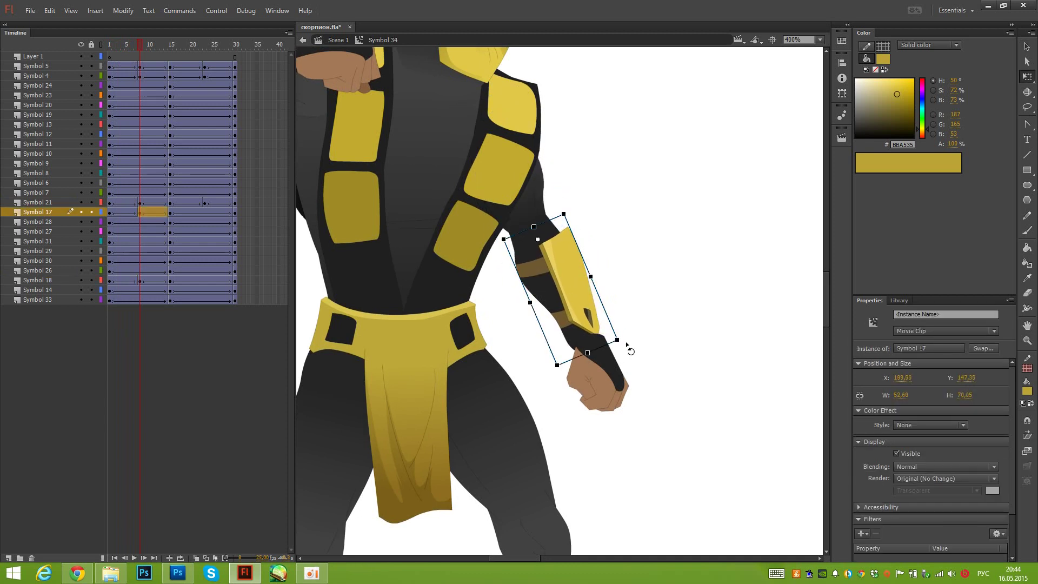
left_click_drag(629, 349, 626, 353)
At frame 8, fit the lowered arm's fist (Symbol 21) onto the wrist and rotate it slightly outward
key("v")
left_click(606, 381)
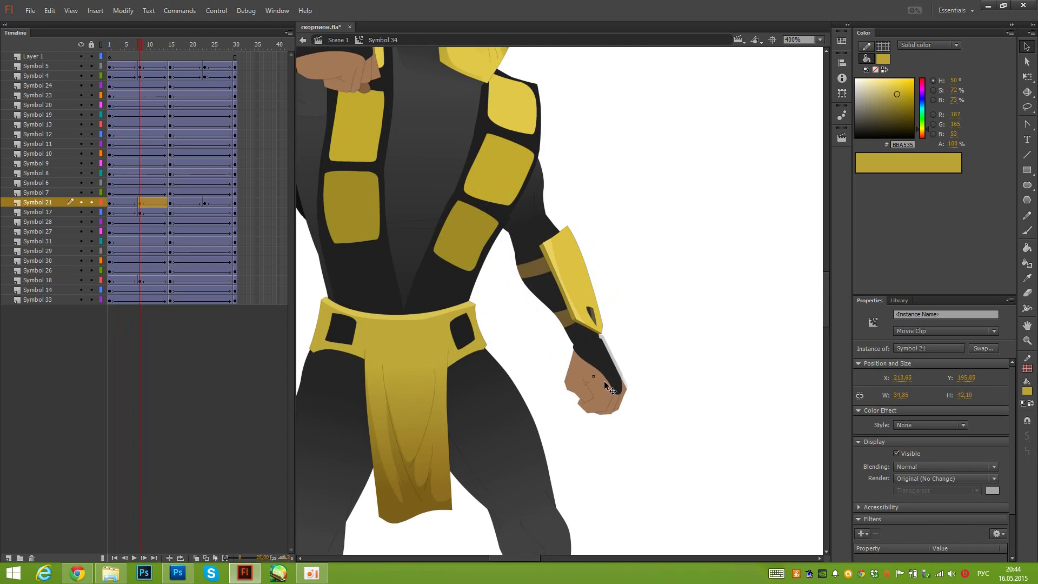
key("q")
left_click_drag(636, 410, 643, 415)
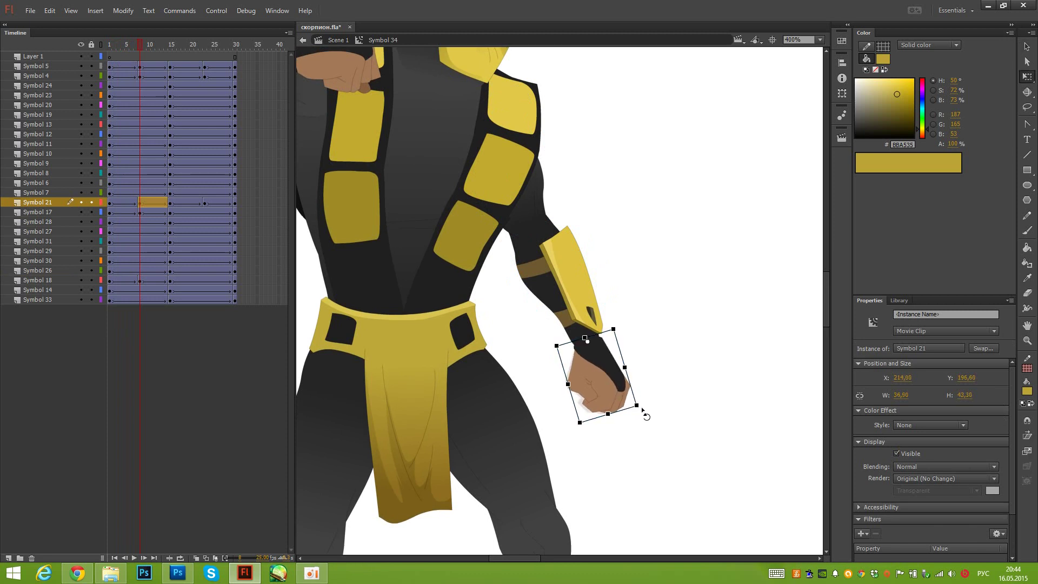
At frame 15, rotate the lowered arm's upper arm (Symbol 18) slightly toward the torso and refit the forearm and fist to it
left_click_drag(141, 46, 171, 68)
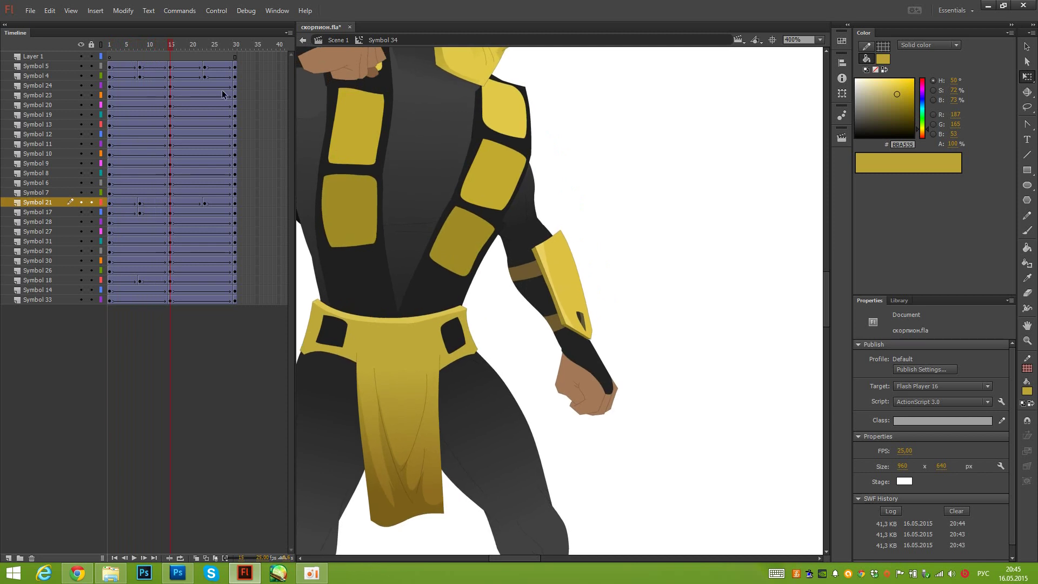
left_click(528, 204)
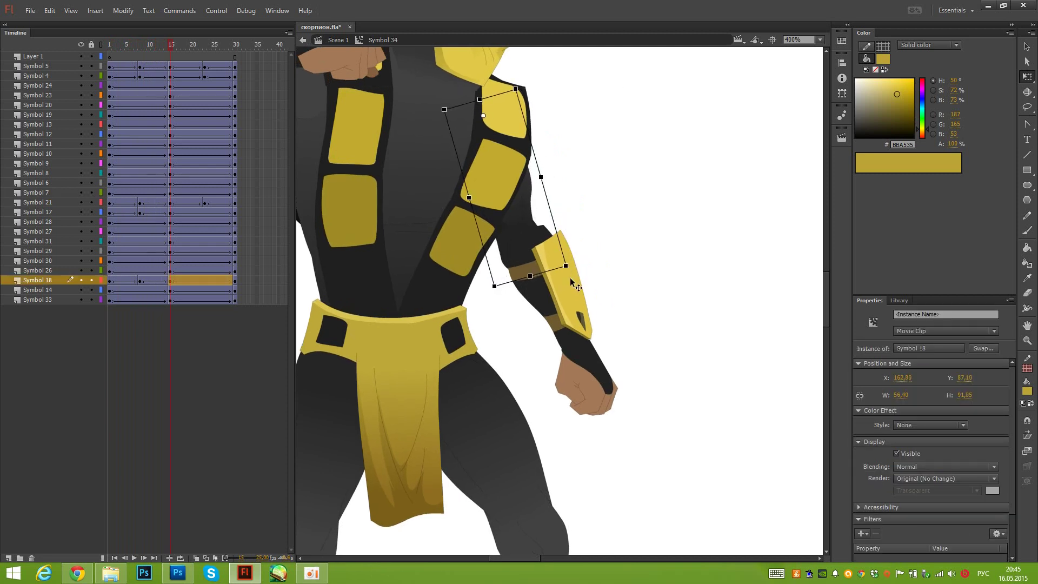
left_click_drag(569, 278, 564, 278)
left_click_drag(606, 346, 588, 377)
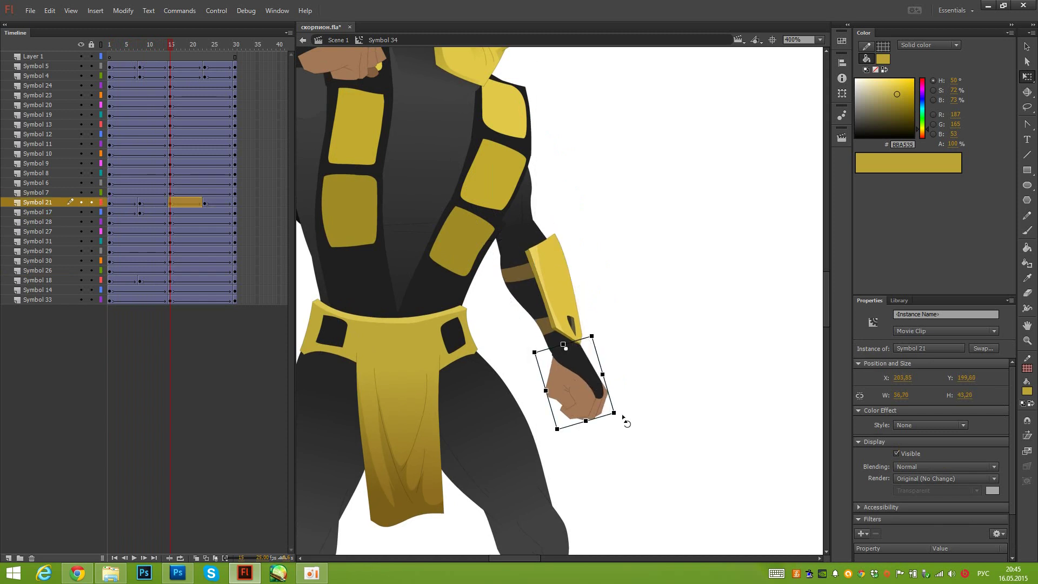
left_click_drag(622, 420, 627, 412)
At frame 23, adjust the lowered arm's upper arm (Symbol 18) and forearm (Symbol 17), and rotate the fist (Symbol 21) toward the body
left_click_drag(170, 47, 206, 49)
left_click(533, 188)
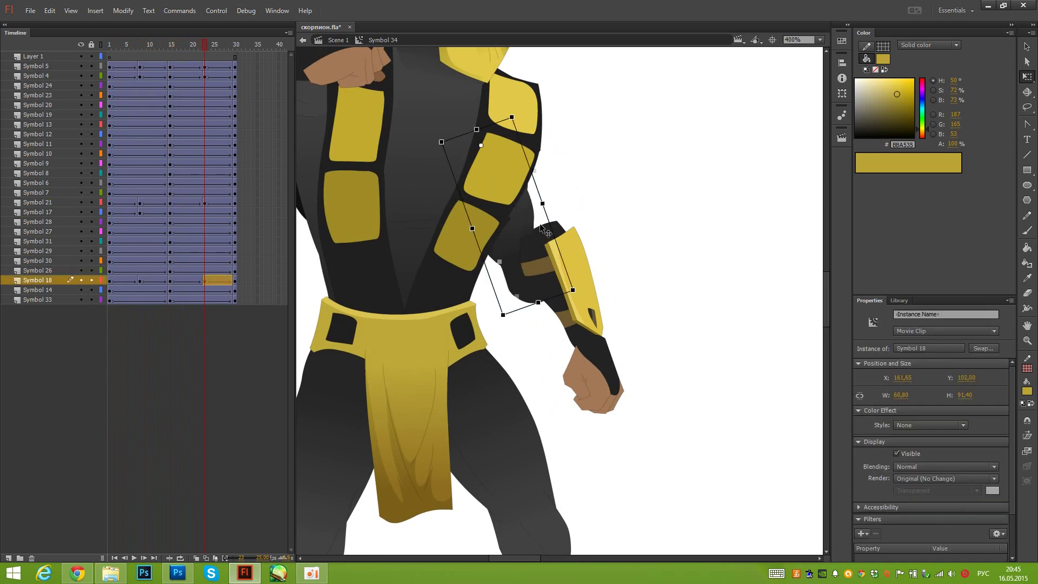
left_click_drag(568, 233, 578, 277)
key("v")
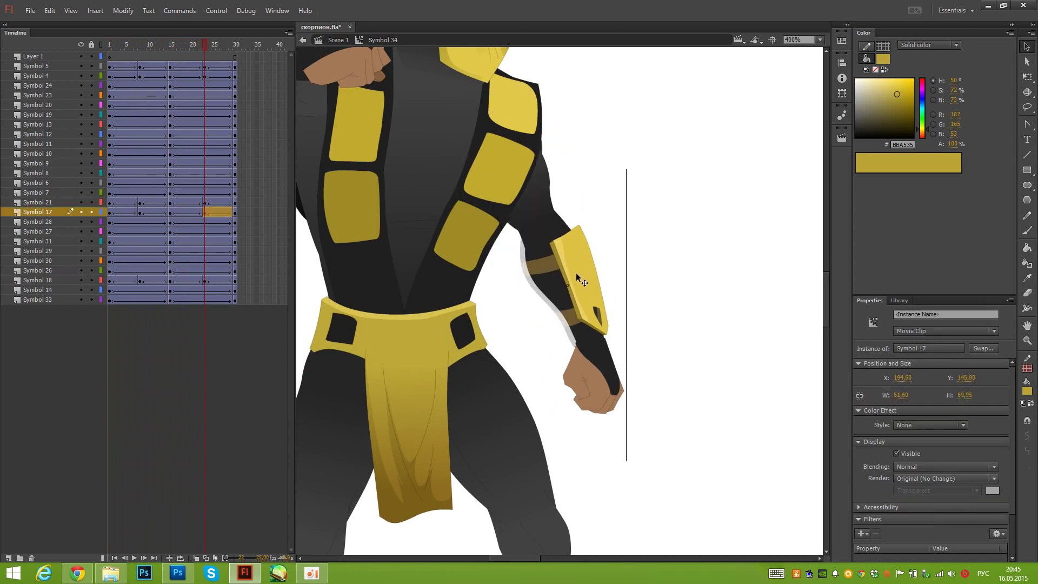
left_click_drag(637, 340, 633, 342)
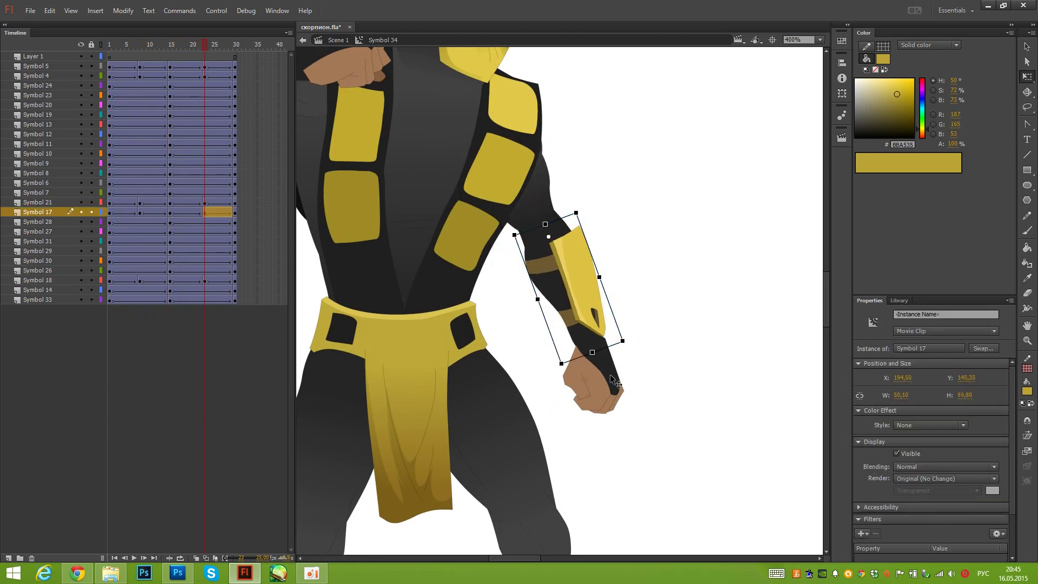
left_click_drag(611, 379, 605, 375)
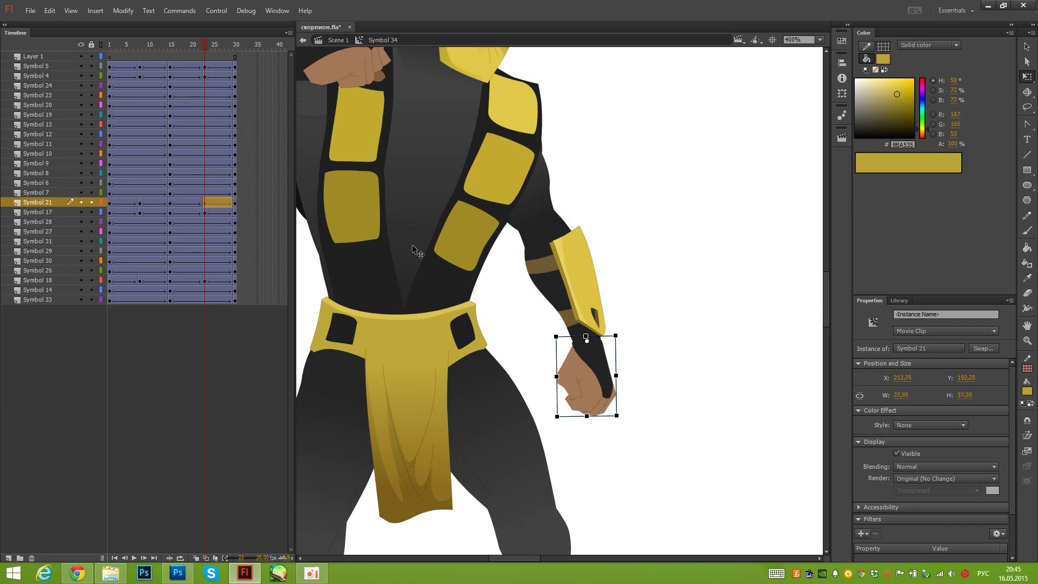
At frame 30, rotate the lowered arm's fist (Symbol 21) slightly further toward the body and copy that keyframe onto frame 1
left_click_drag(204, 47, 242, 48)
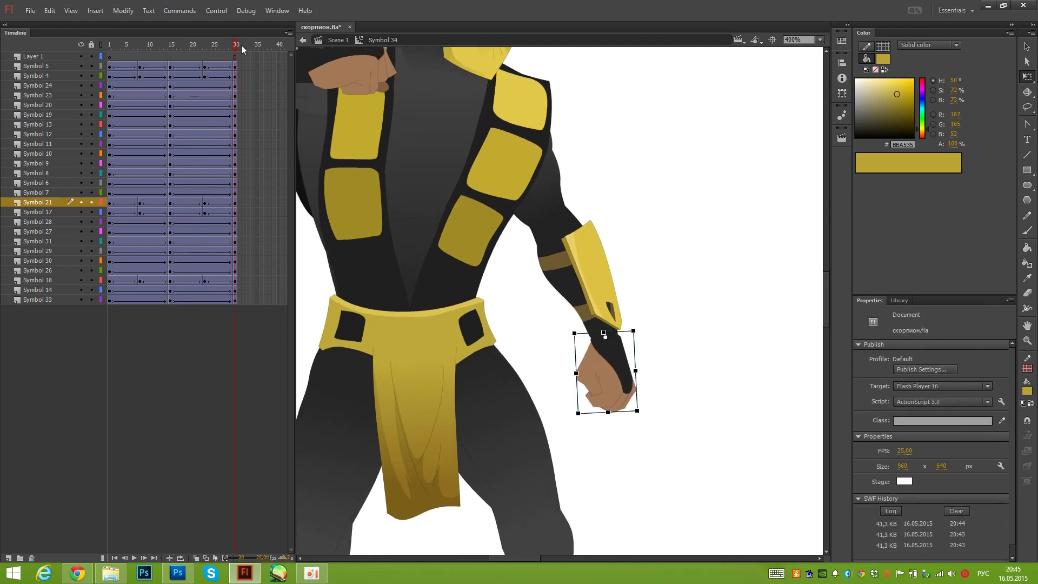
left_click(618, 365)
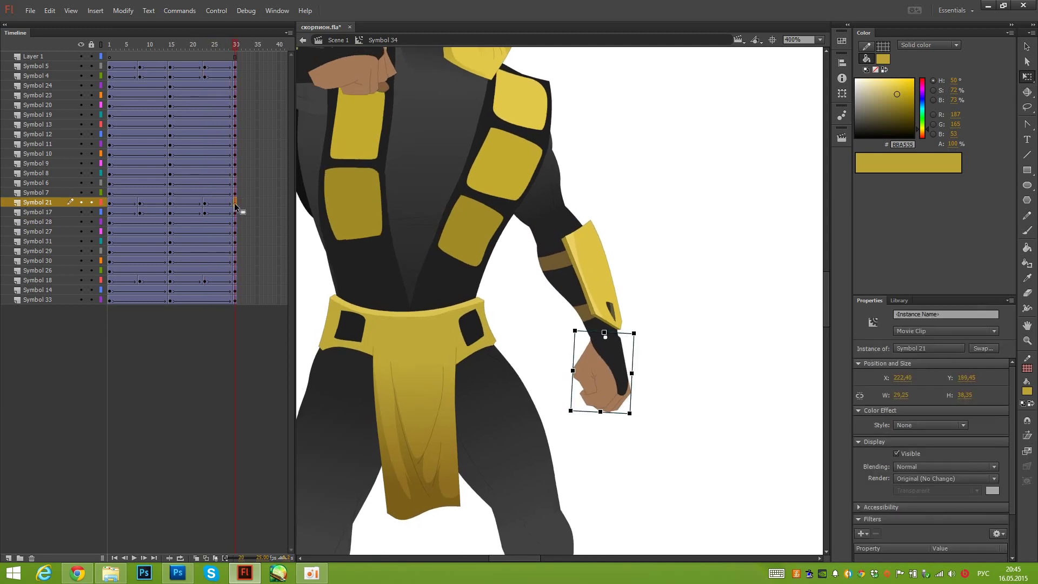
right_click(235, 207)
left_click(264, 363)
right_click(109, 204)
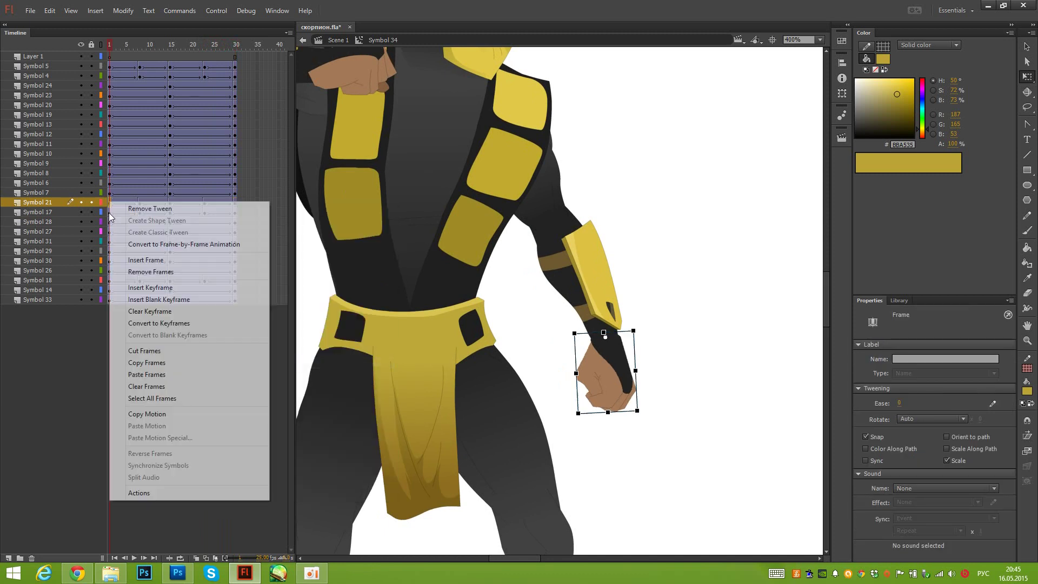
left_click(154, 374)
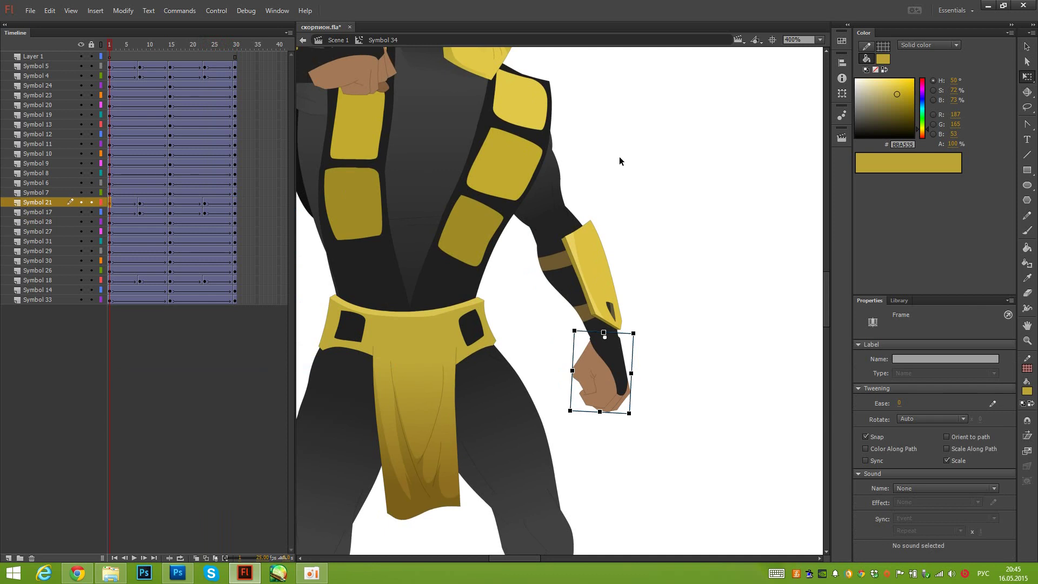
Test the movie to check the lowered arm's motion, then close the preview
key("ctrl+Return")
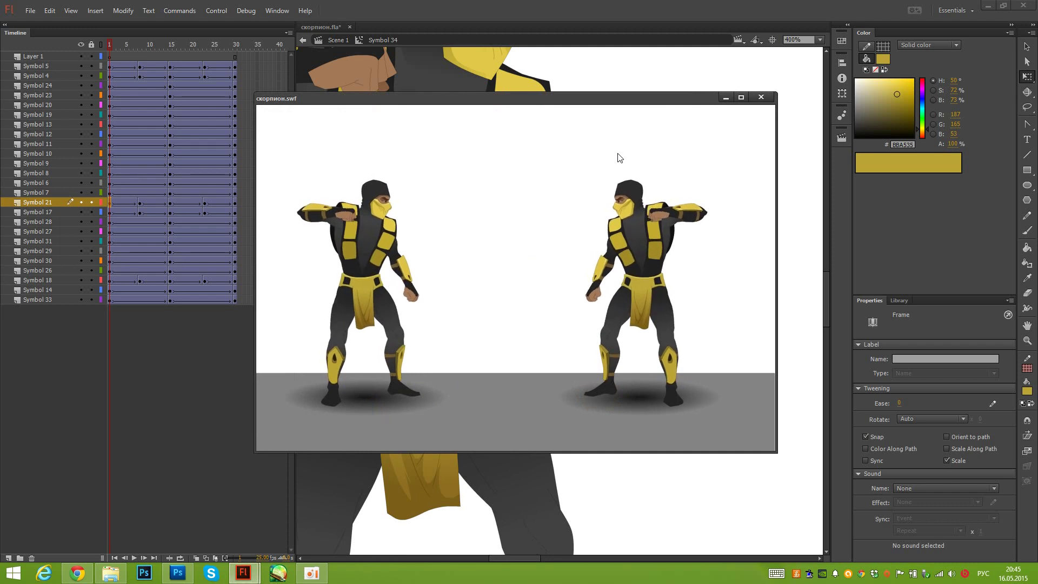
left_click(761, 96)
left_click(598, 368)
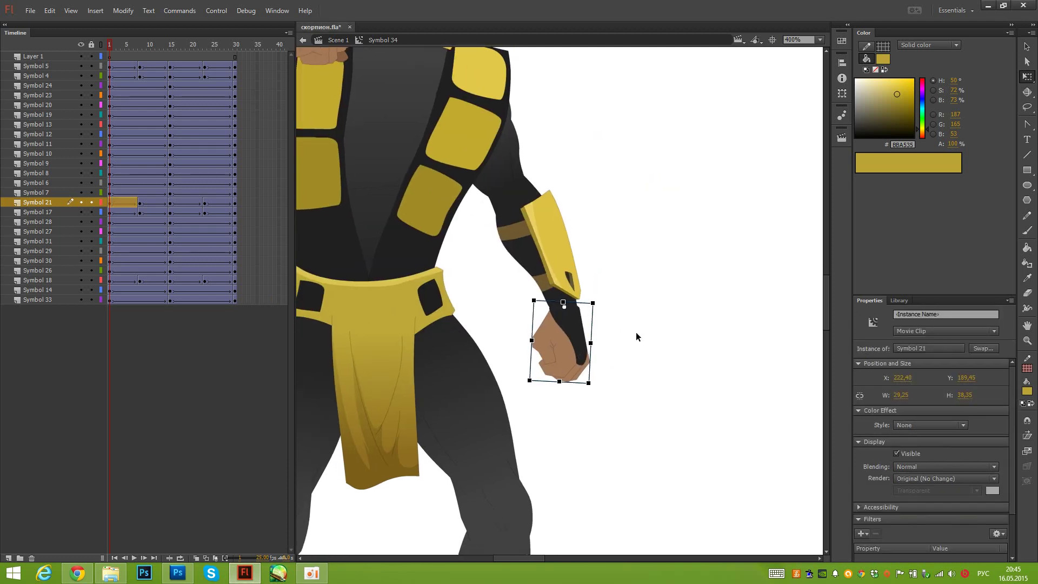
At frame 8, shift the lowered arm's forearm (Symbol 17) slightly toward the body and refit the upper arm and fist to it
left_click_drag(113, 44, 138, 51)
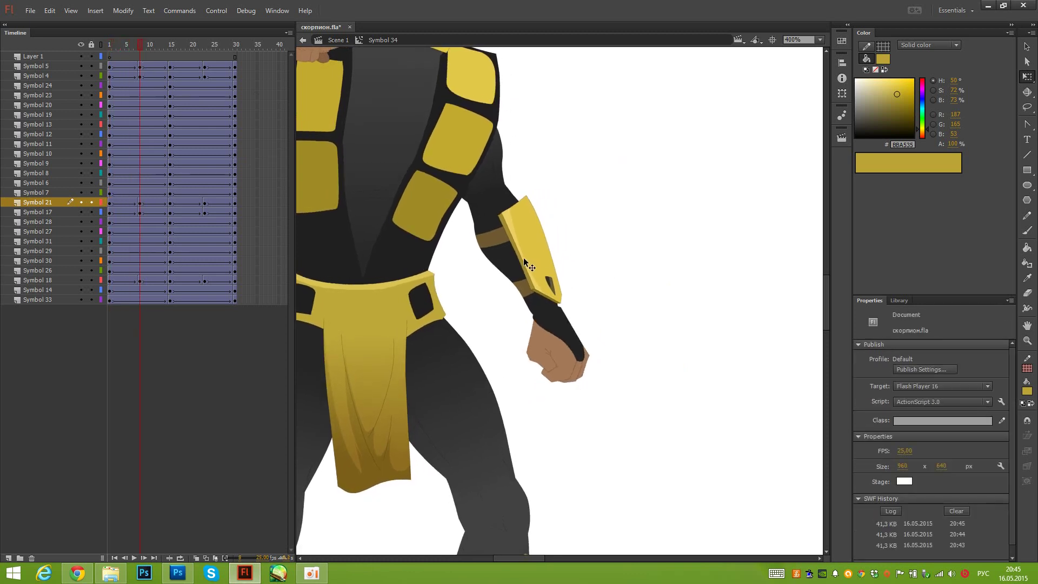
left_click_drag(524, 262, 517, 259)
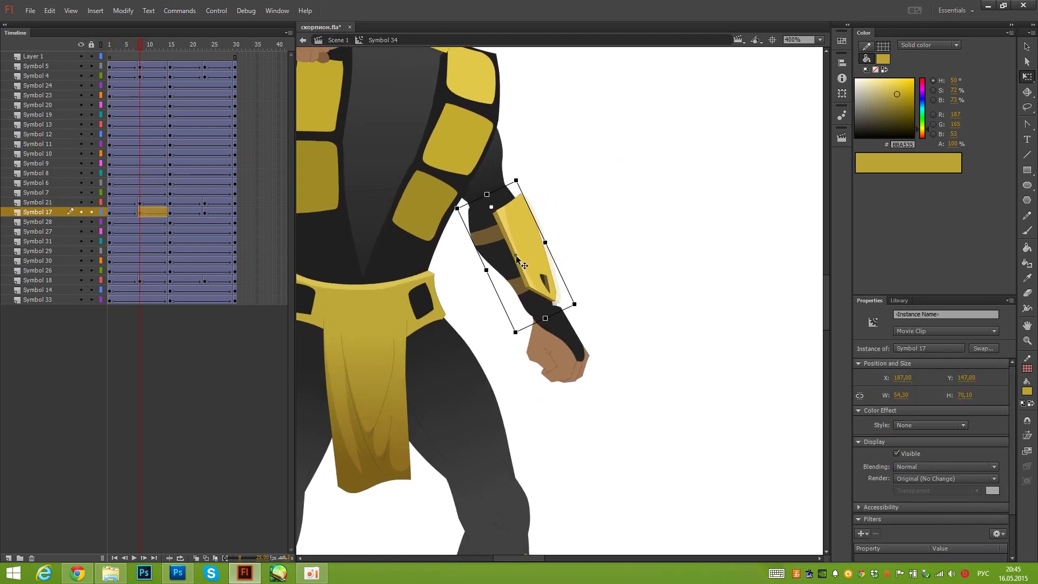
left_click(493, 162)
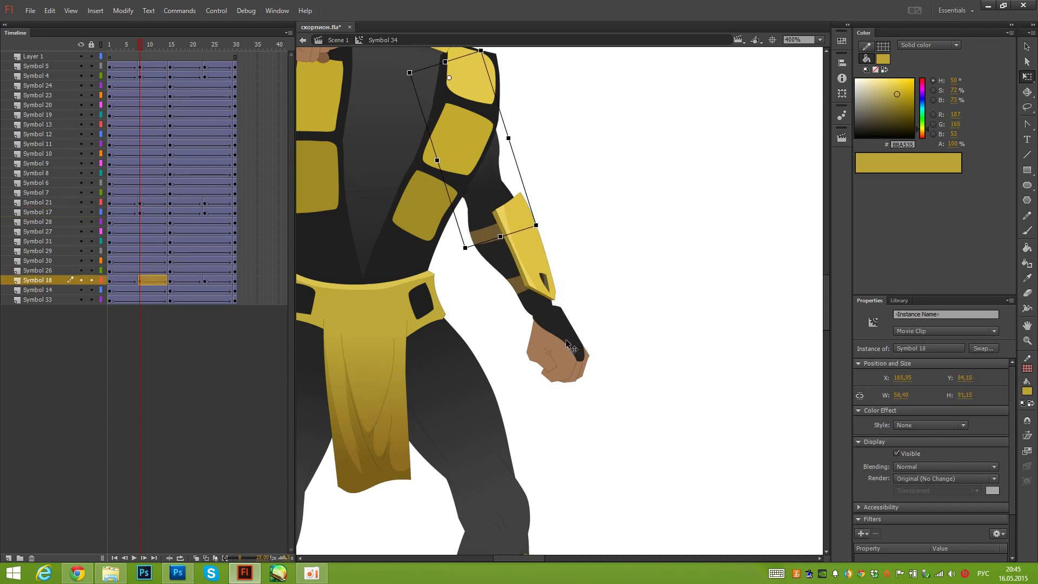
left_click_drag(566, 339, 557, 334)
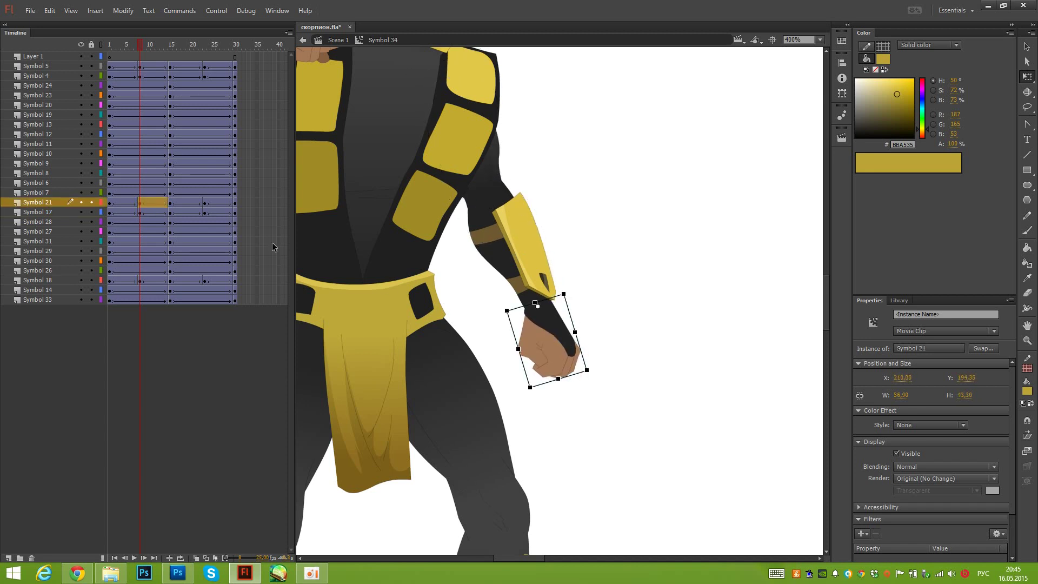
At frame 15, shift the lowered arm's forearm and fist (Symbols 17 and 21) slightly up and toward the body
left_click(170, 203)
left_click(487, 244)
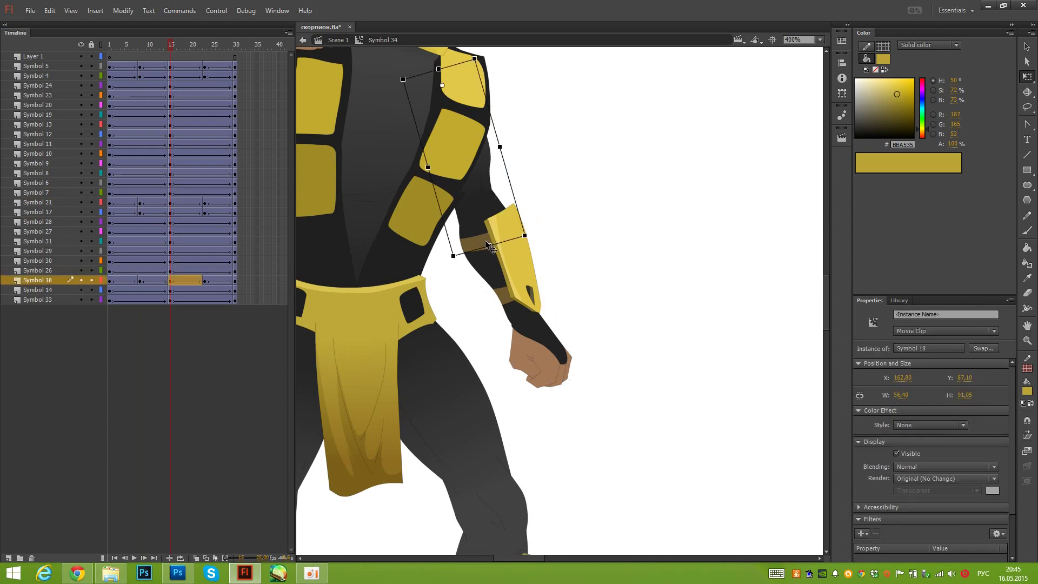
left_click_drag(537, 346, 533, 341)
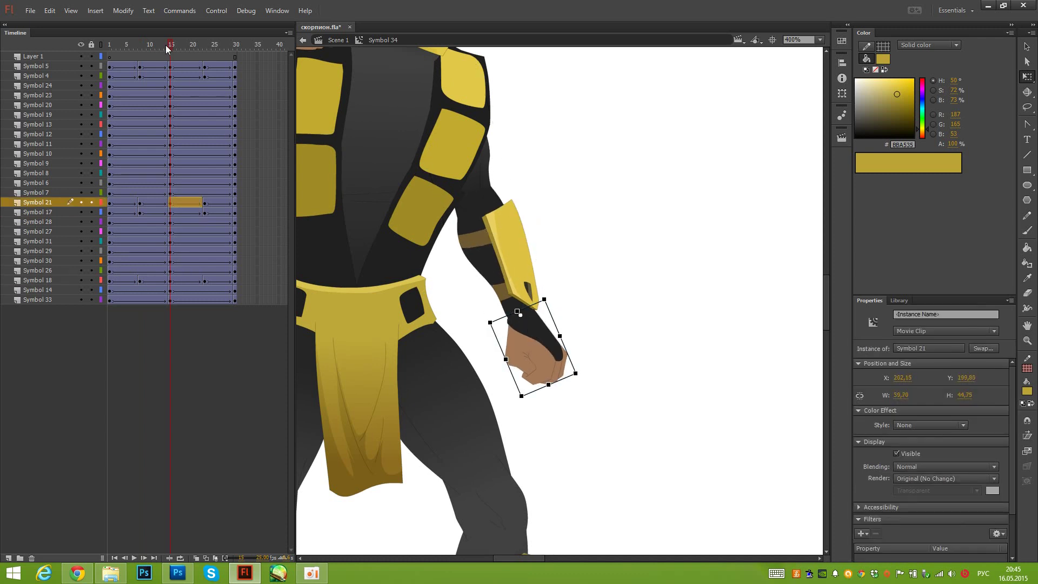
At frame 23, nudge the lowered arm's upper arm, forearm and fist slightly upward, then test the movie and close the preview
left_click_drag(166, 49, 205, 68)
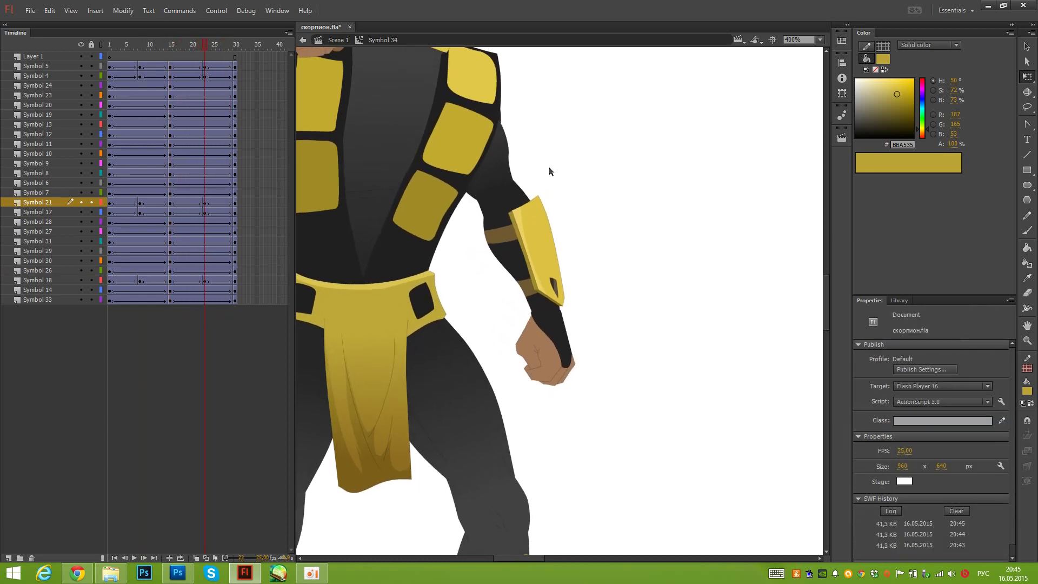
left_click(526, 240)
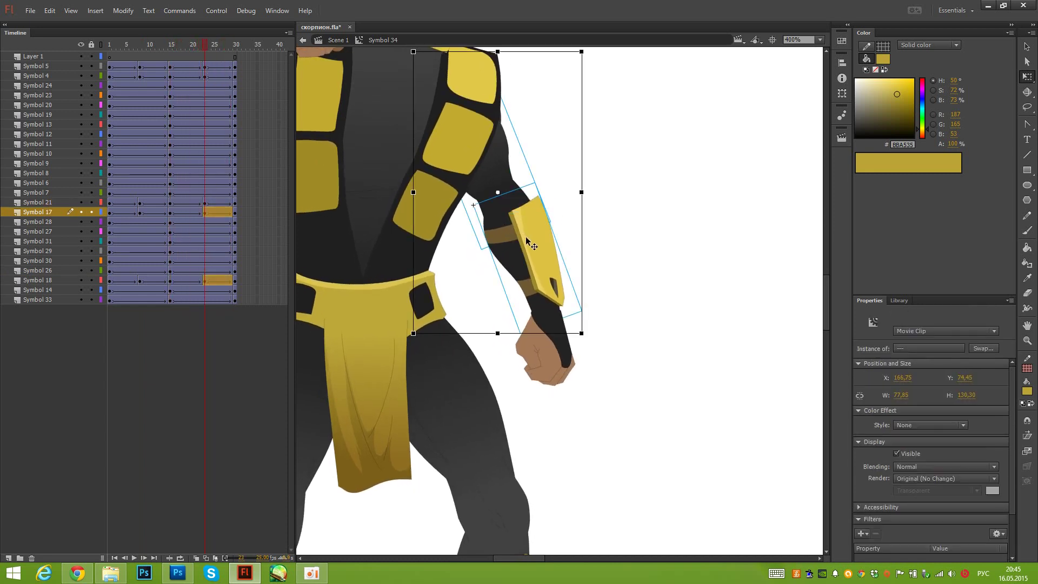
left_click(556, 367)
left_click(630, 403)
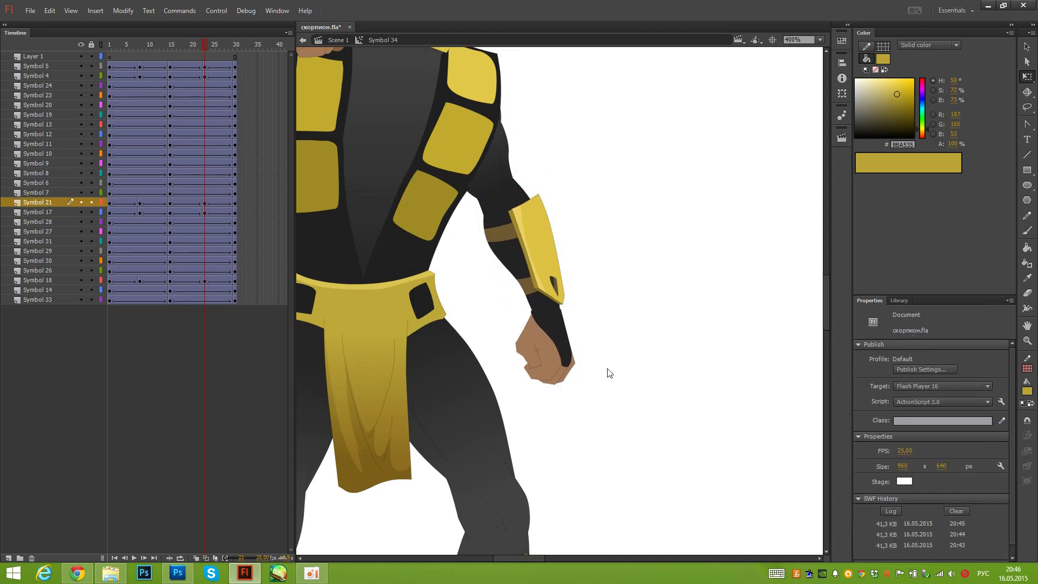
key("ctrl+Return")
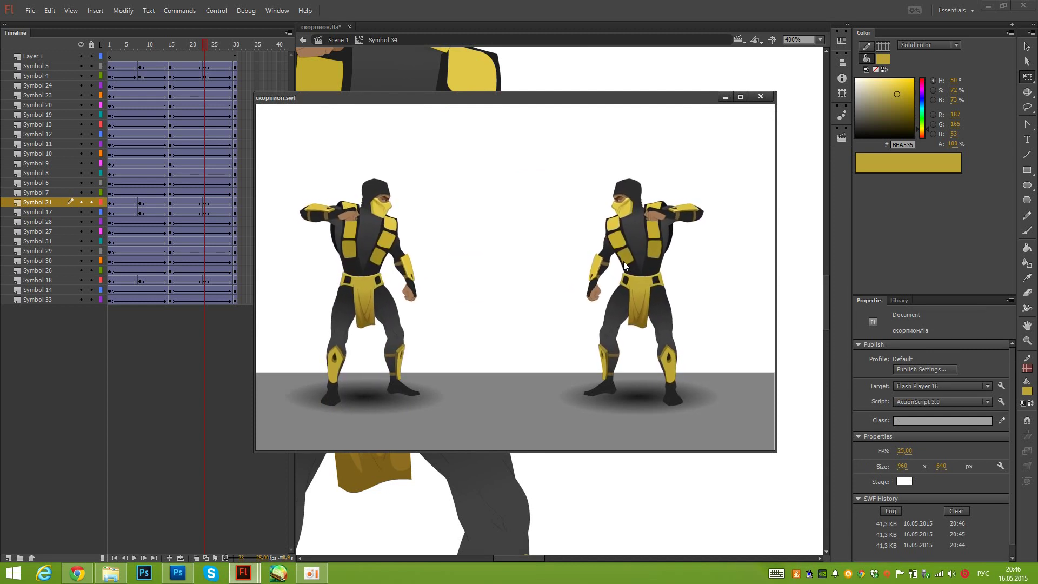
left_click(761, 97)
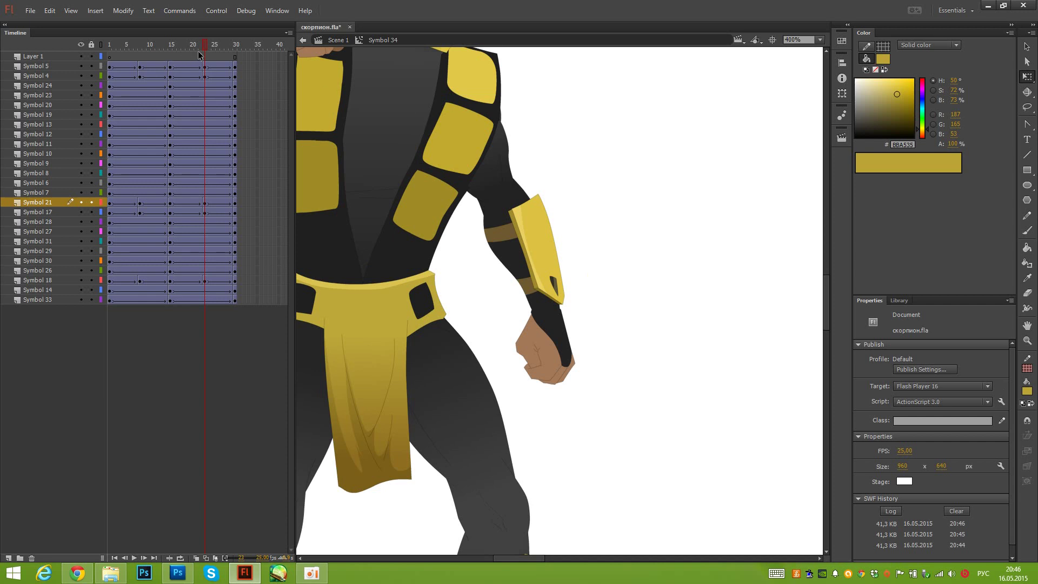
At frame 15, skew the black back shape (Symbol 14) slightly outward so it shows more behind the torso
scroll(389, 130, "up", 3)
scroll(389, 130, "left", 3)
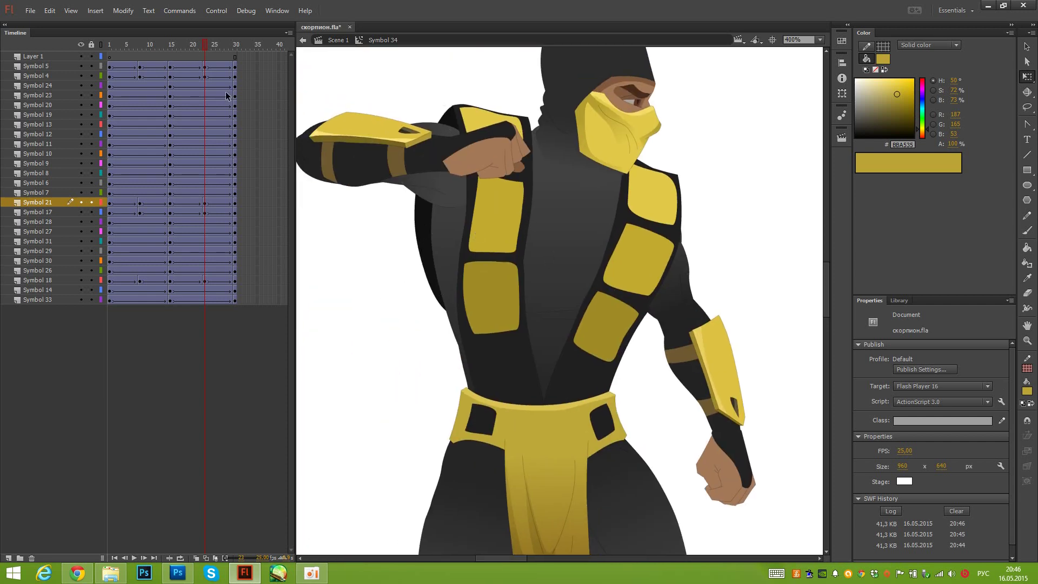
left_click_drag(204, 48, 171, 64)
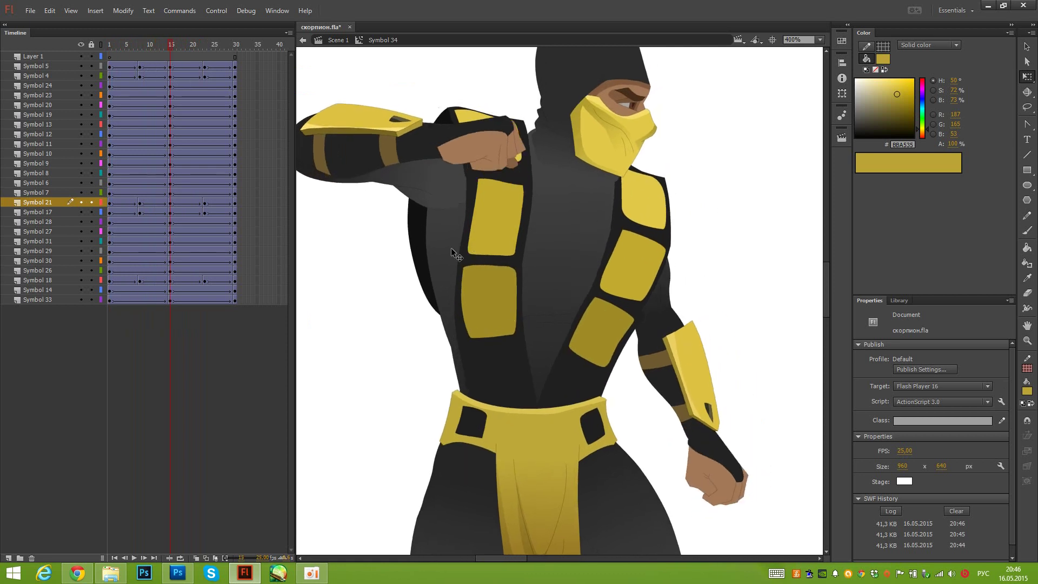
left_click(414, 258)
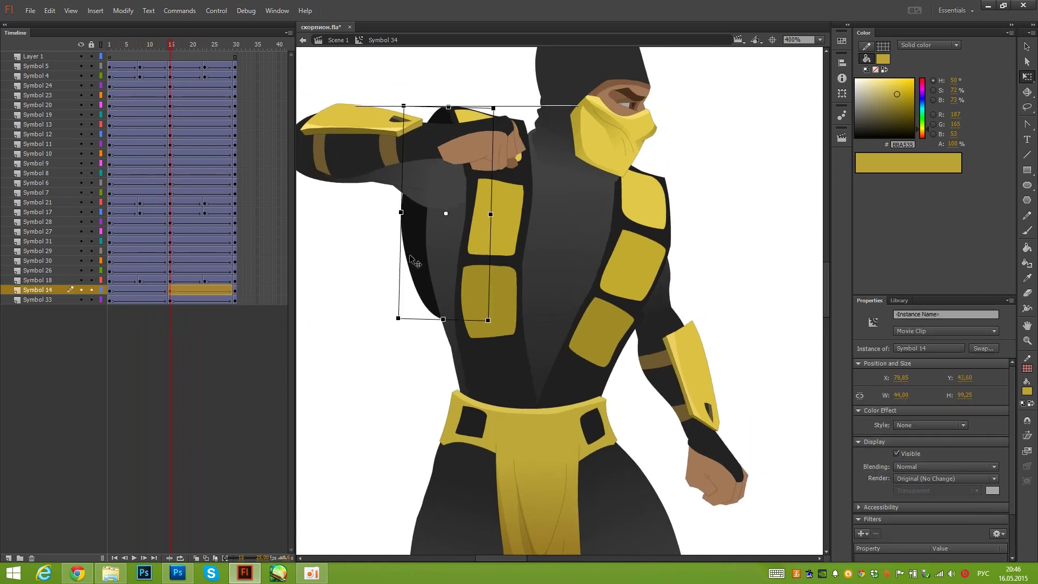
left_click(447, 76)
left_click(440, 123)
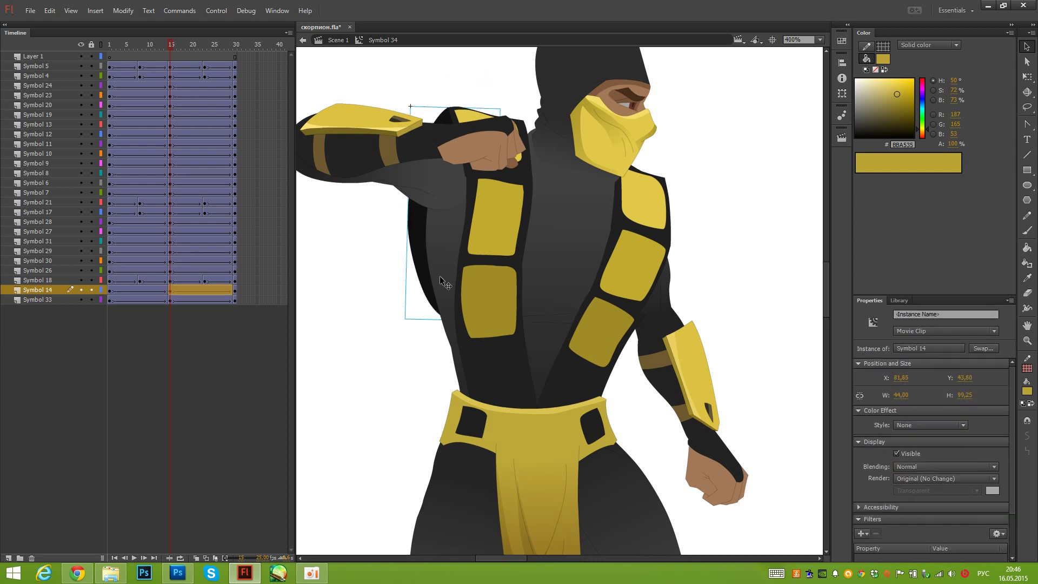
key("q")
left_click_drag(452, 319, 448, 320)
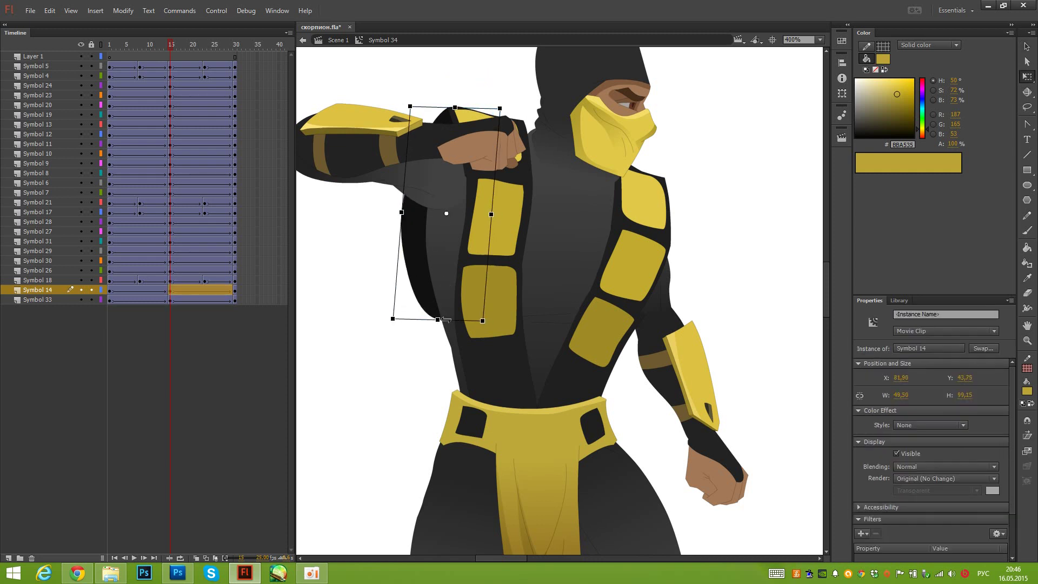
left_click_drag(464, 107, 460, 107)
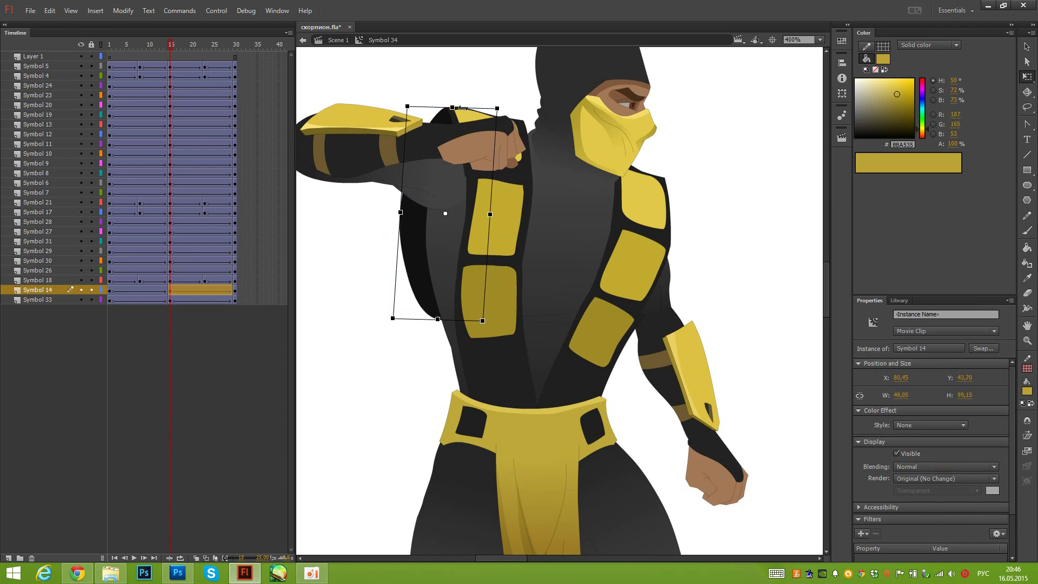
Save the file and test the movie to check the back shape's motion, then close the preview
left_click(496, 85)
key("ctrl+s")
key("ctrl+Return")
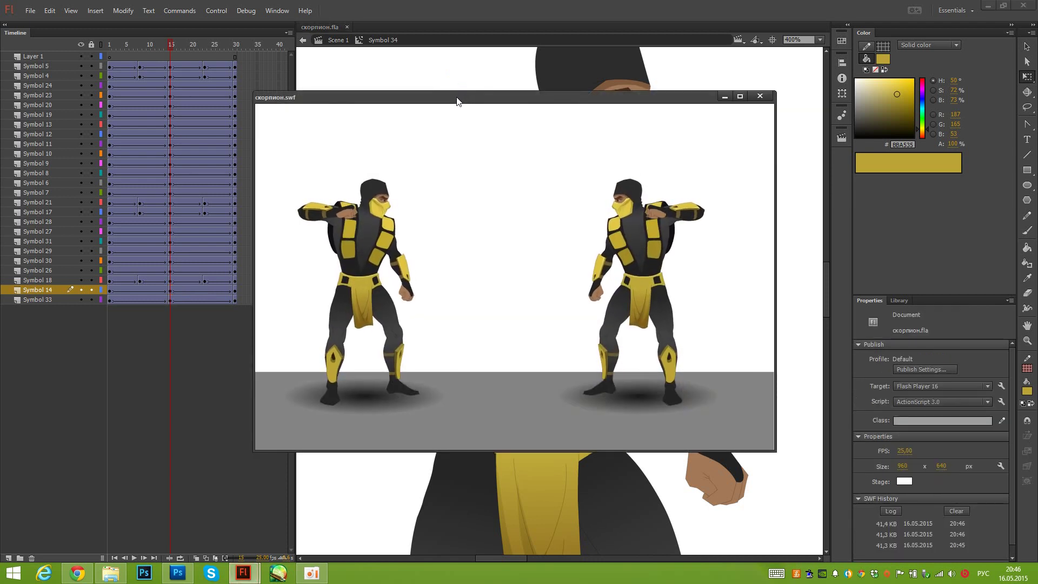
left_click(759, 96)
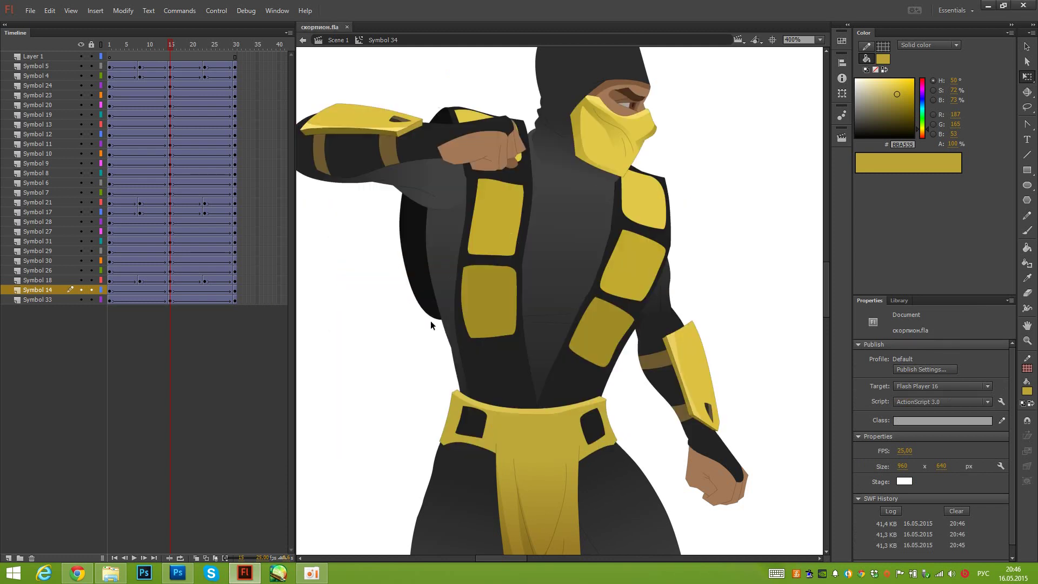
Inside Symbol 14, stretch the lower end of the black back shape down to the belt, then return to Symbol 34 and test the movie
scroll(427, 303, "down", 1)
left_click(417, 263)
left_click(419, 364)
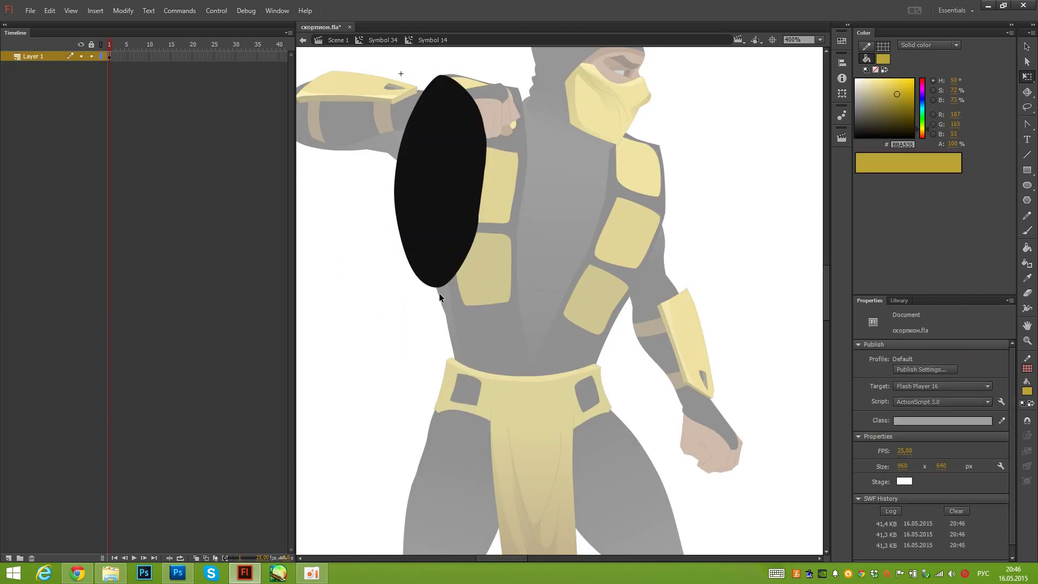
left_click_drag(439, 291, 485, 384)
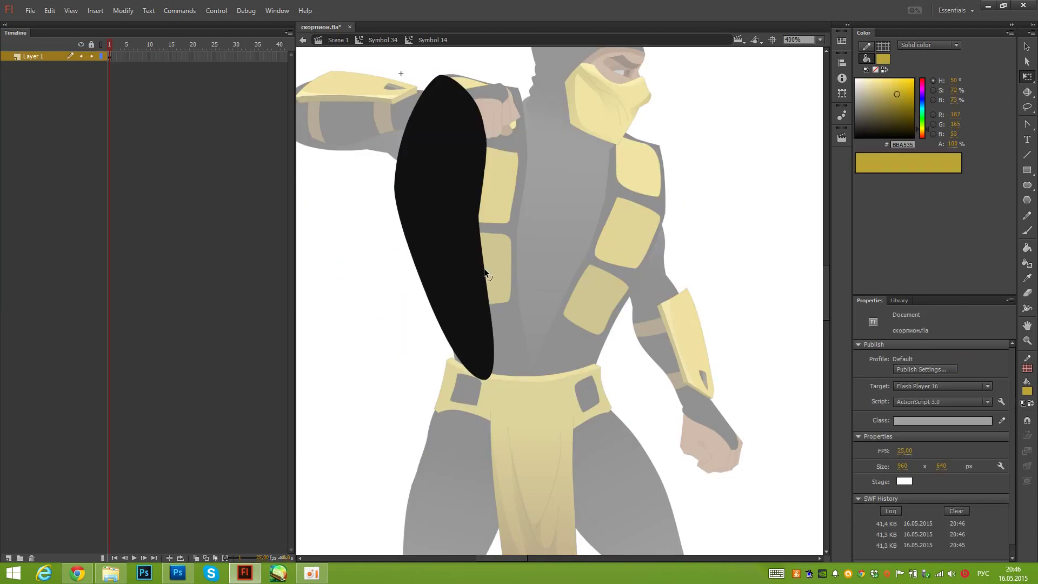
double_click(381, 328)
key("ctrl+Return")
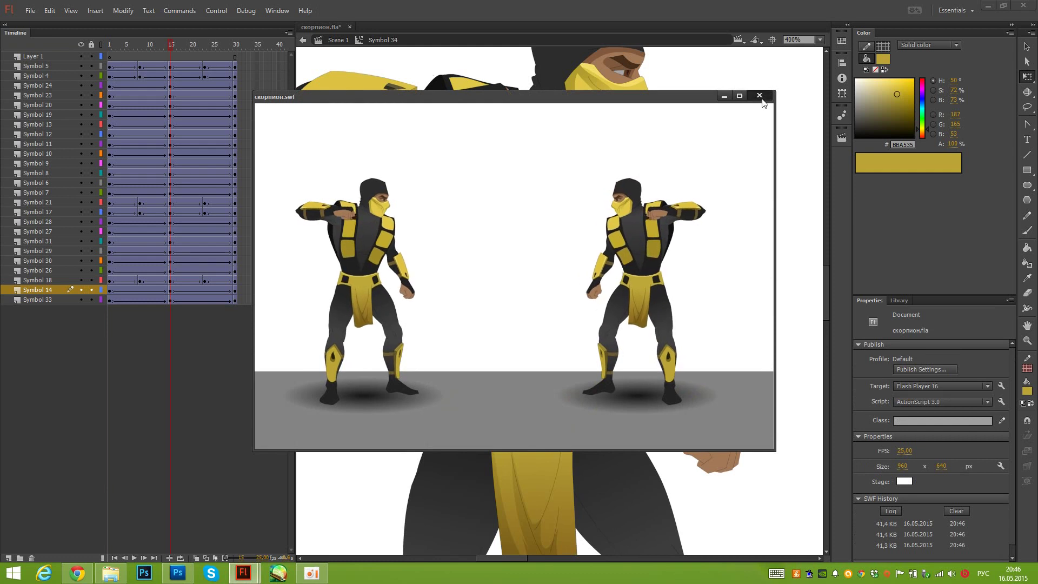
key("ctrl+w")
Select the loincloth, save the file and test the movie to check the motion around the waist, then close the preview
left_click_drag(474, 247, 427, 232)
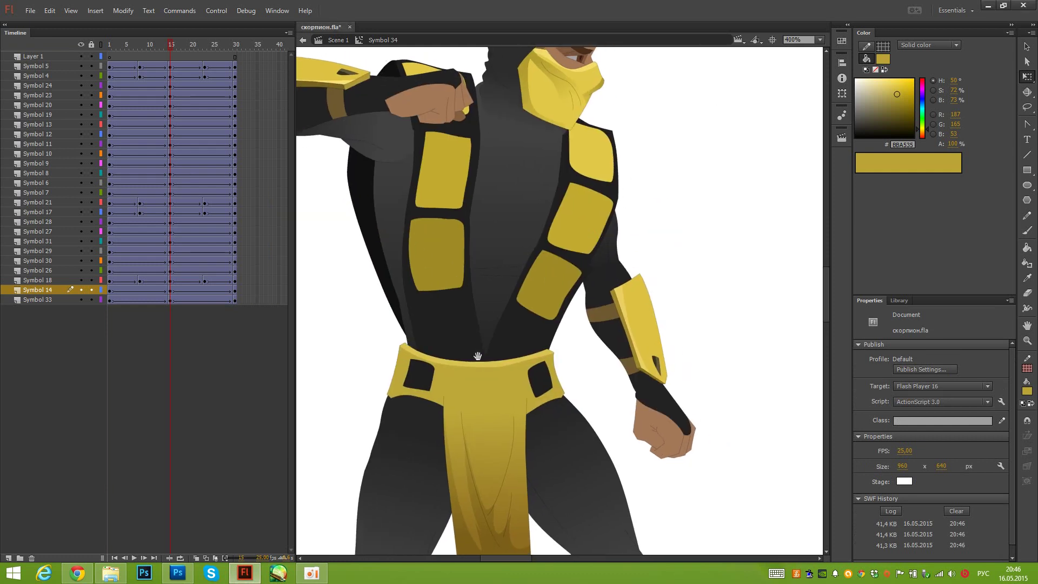
left_click_drag(478, 356, 453, 288)
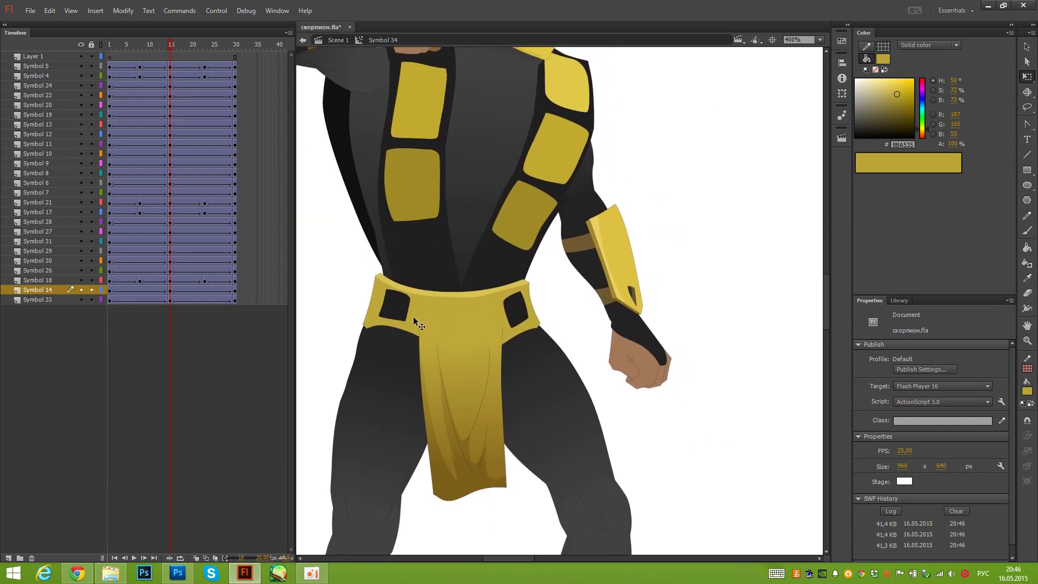
left_click(465, 353)
key("ctrl+s")
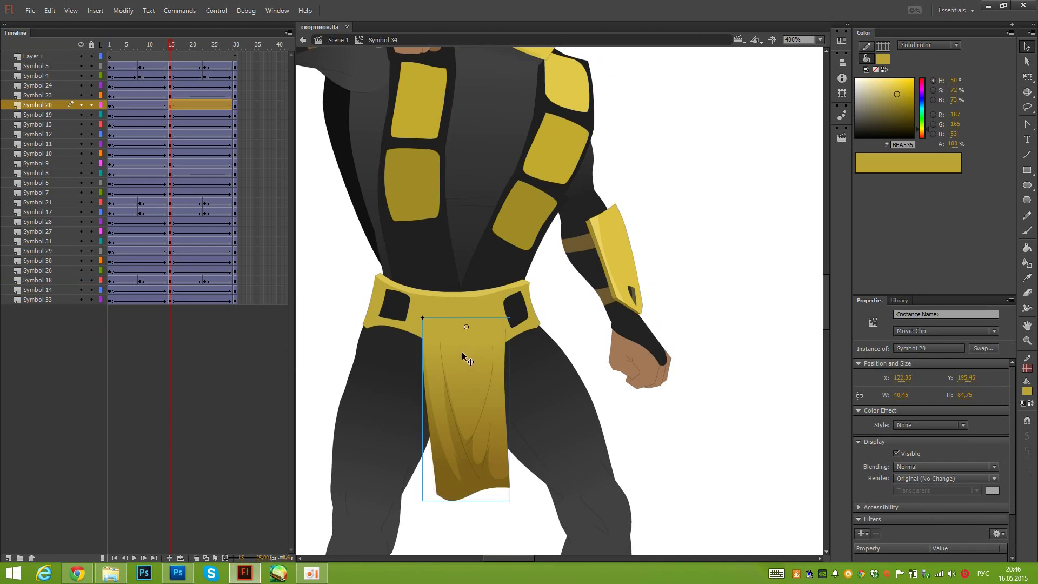
key("ctrl+Return")
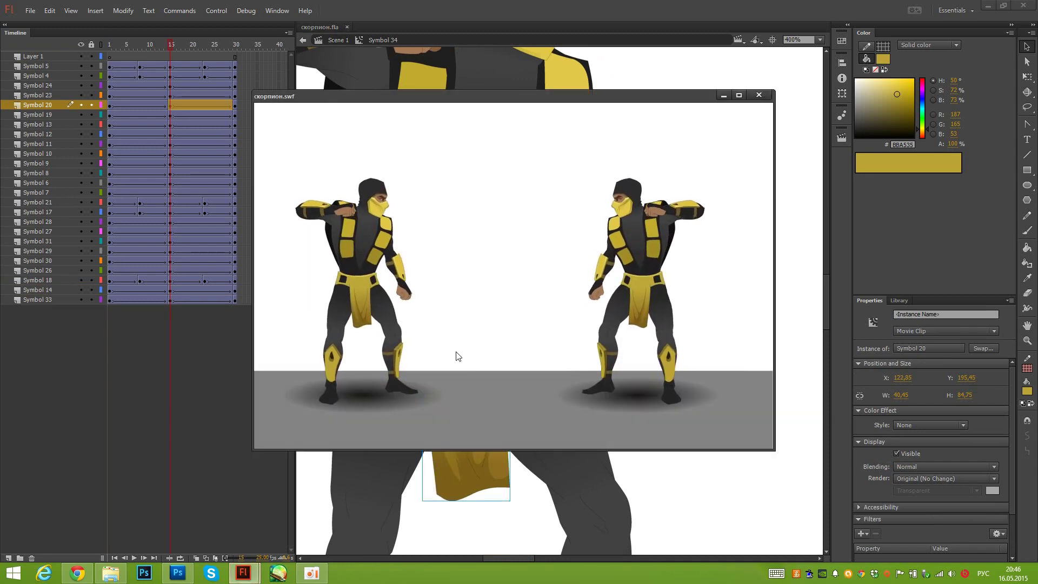
left_click(758, 95)
At frames 8 and 15, skew the loincloth (Symbol 20) so its hem shifts slightly toward the lowered arm
scroll(497, 271, "down", 1)
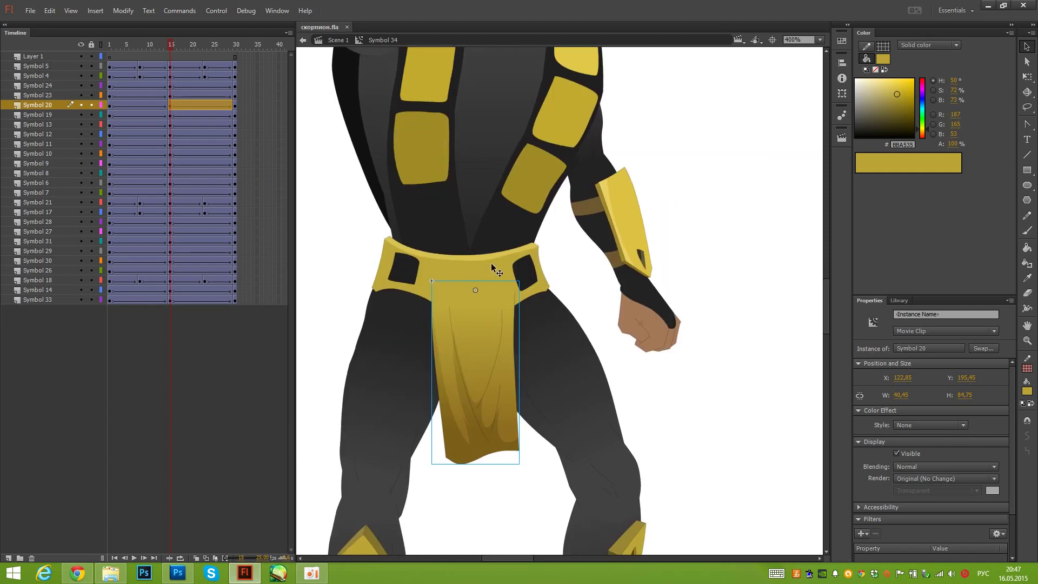
left_click_drag(107, 48, 138, 54)
left_click(486, 382)
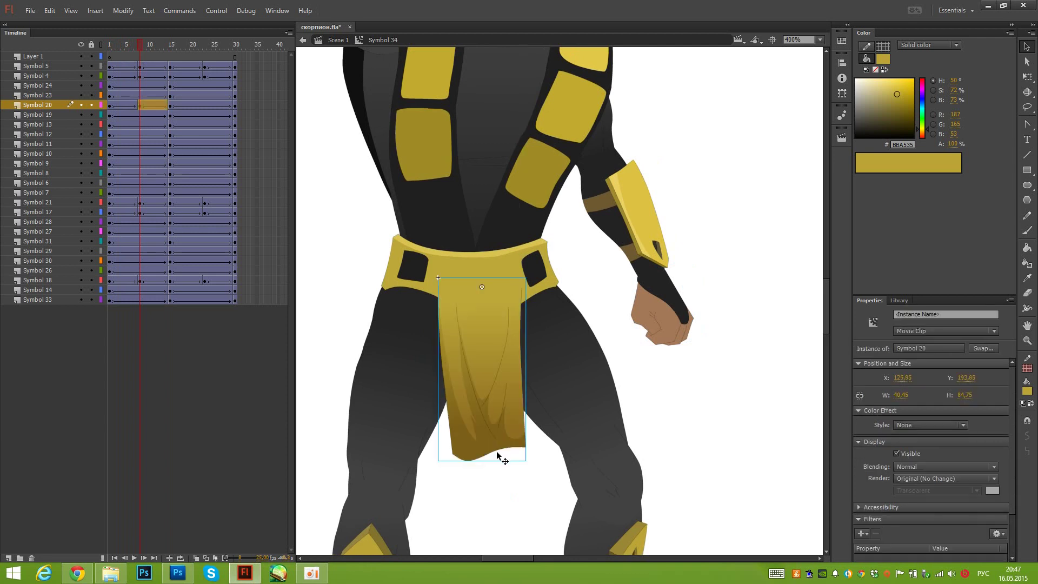
key("q")
left_click_drag(501, 461, 508, 460)
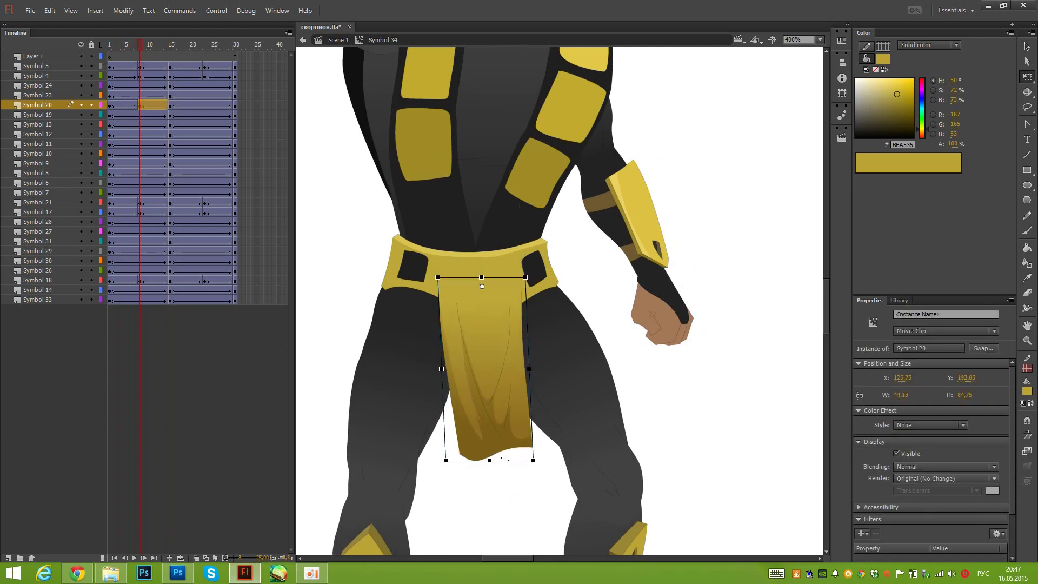
left_click(170, 105)
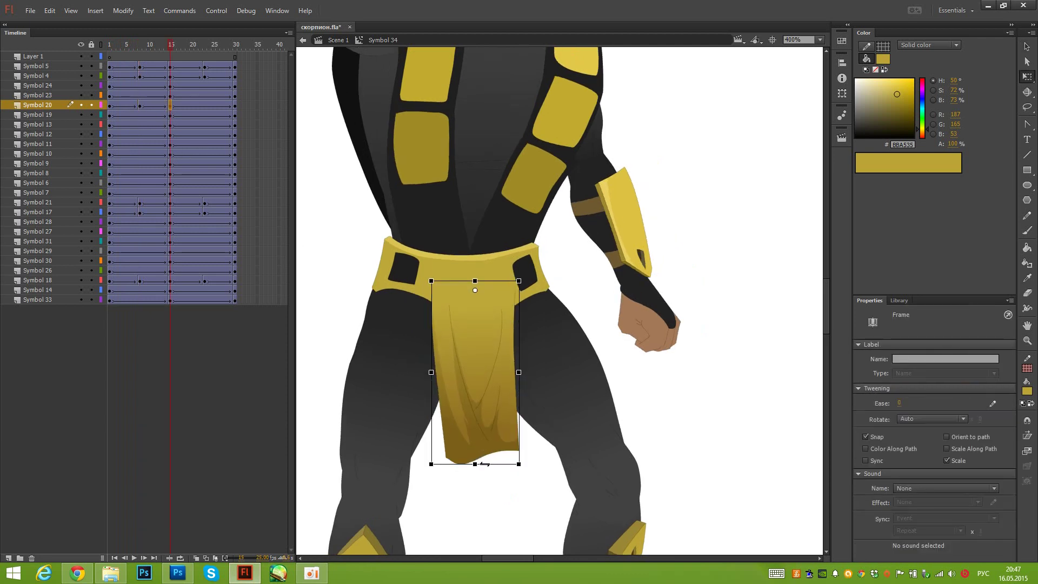
left_click_drag(487, 463, 493, 463)
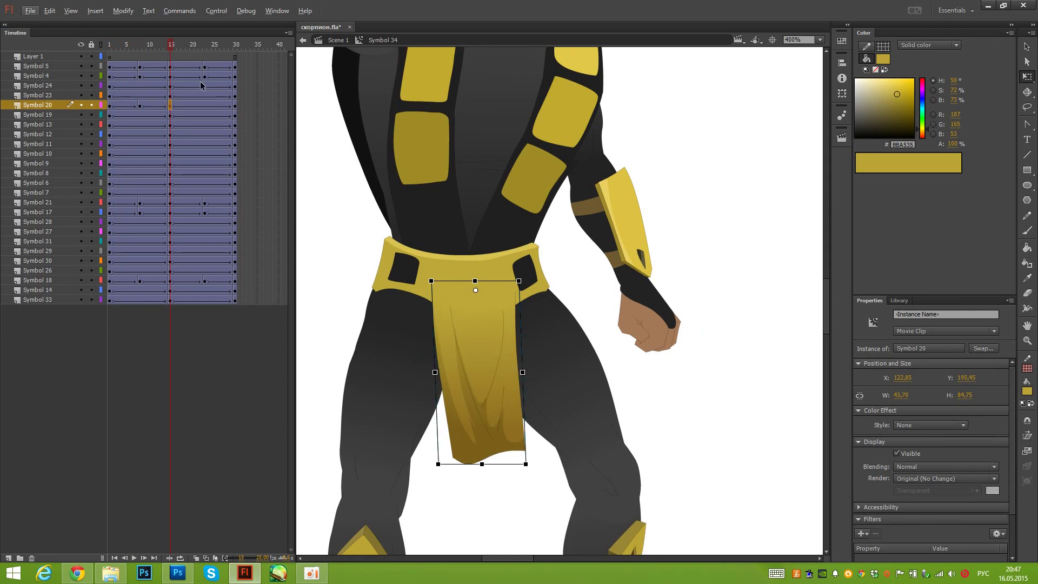
At frame 23, adjust the skew of the loincloth's hem to add a keyframe on the Symbol 20 layer
left_click(205, 105)
left_click(493, 430)
left_click_drag(493, 463, 501, 457)
Copy the loincloth's frame 30, its hem skewed toward the raised-arm side, and paste it over frame 1 of the Symbol 20 layer
left_click(235, 106)
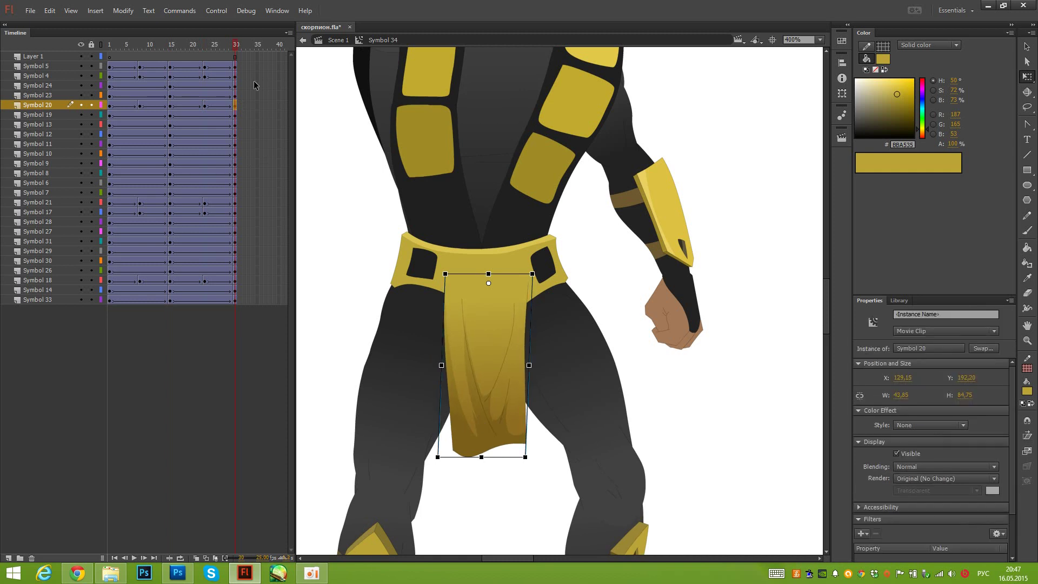
right_click(235, 106)
left_click(258, 265)
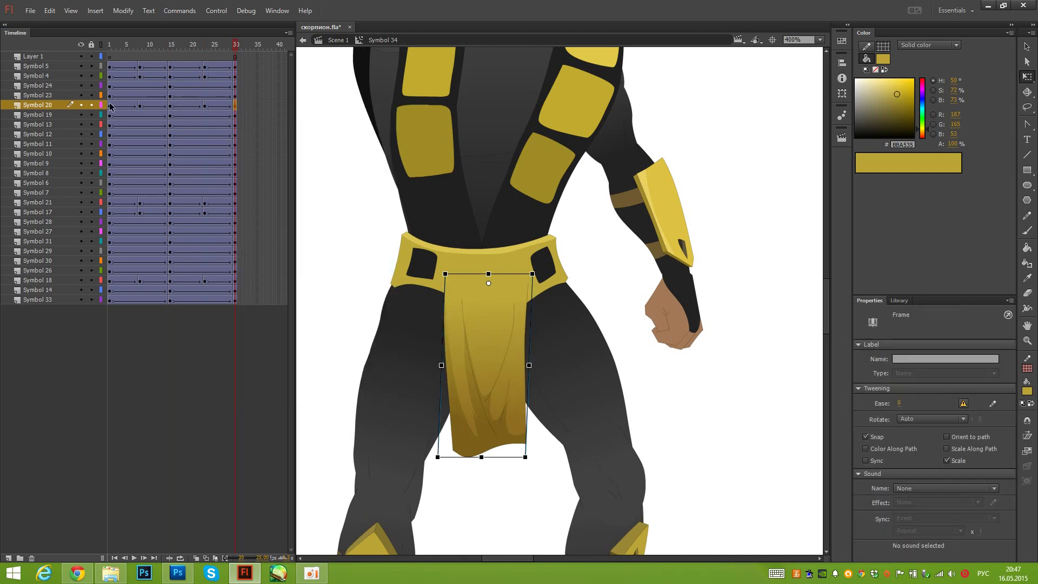
right_click(110, 106)
left_click(137, 277)
Save the file and test the movie to check the loincloth's sway, then close the preview
key("ctrl+s")
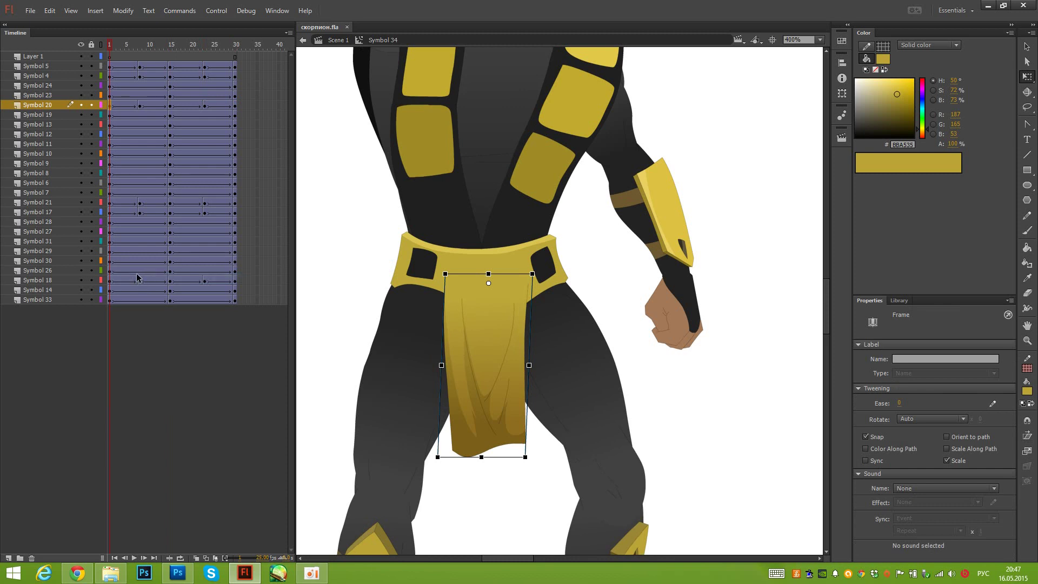
key("ctrl+Return")
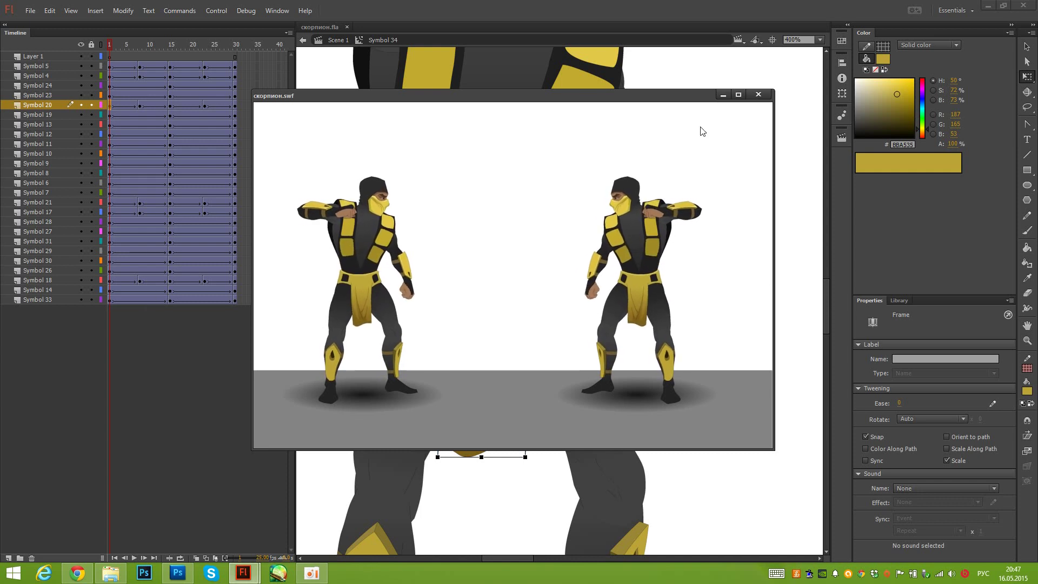
left_click(759, 95)
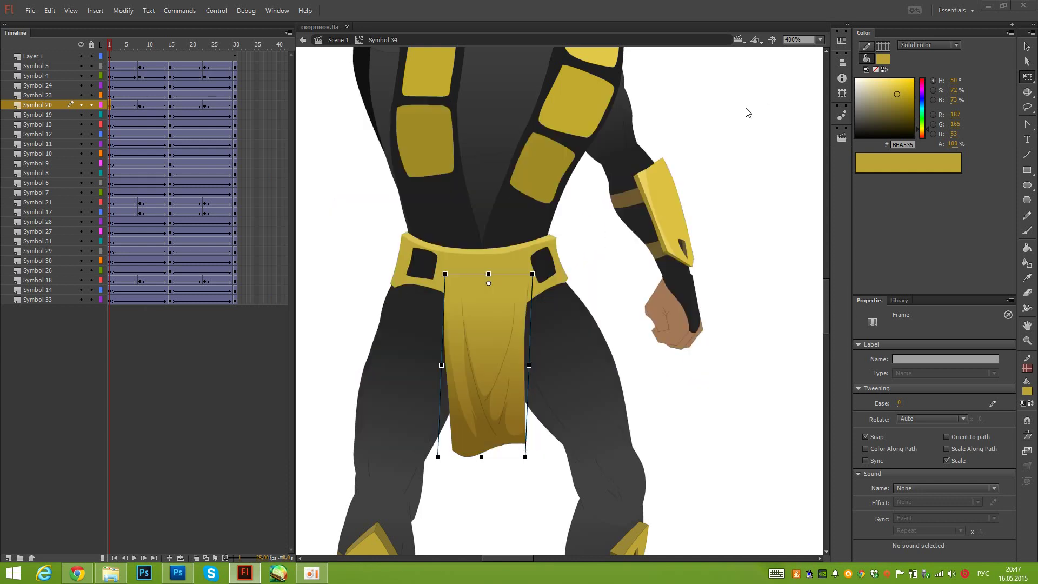
Scrub the timeline from frame 1 to frame 21 to review the whole figure's pose and motion
scroll(474, 241, "up", 5)
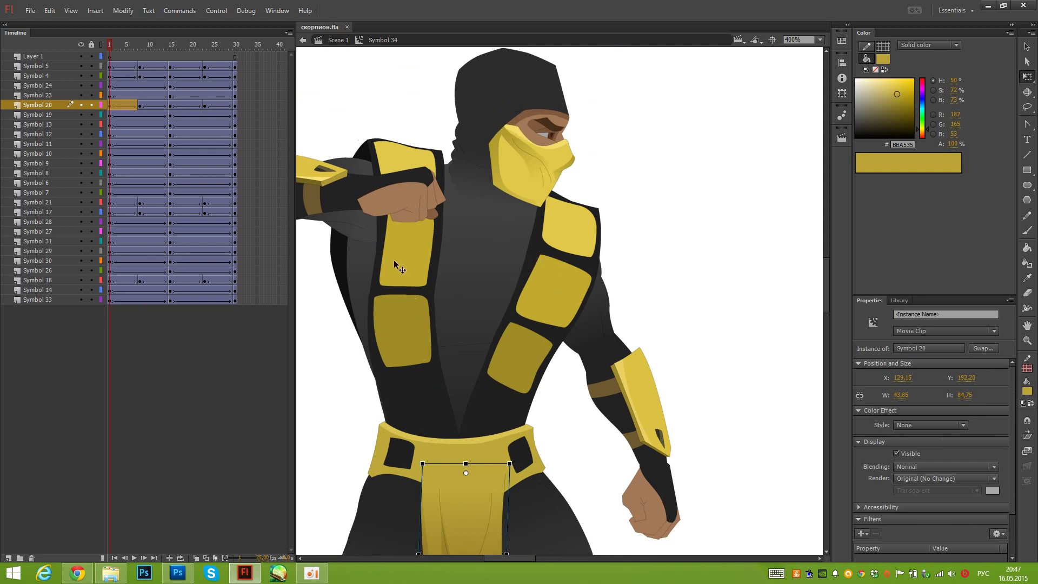
left_click_drag(115, 44, 195, 104)
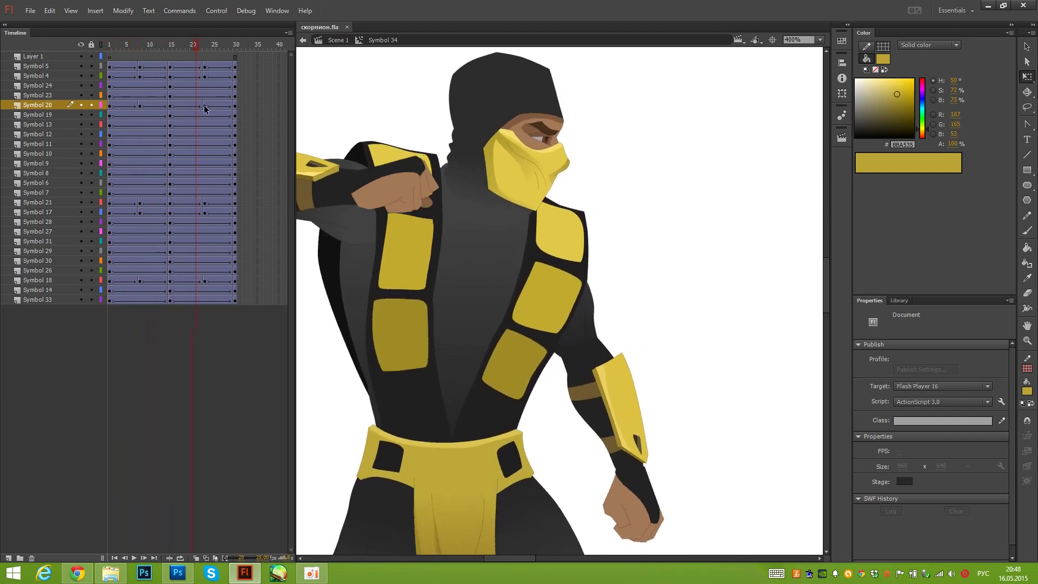
scroll(643, 192, "down", 3)
scroll(658, 192, "up", 1)
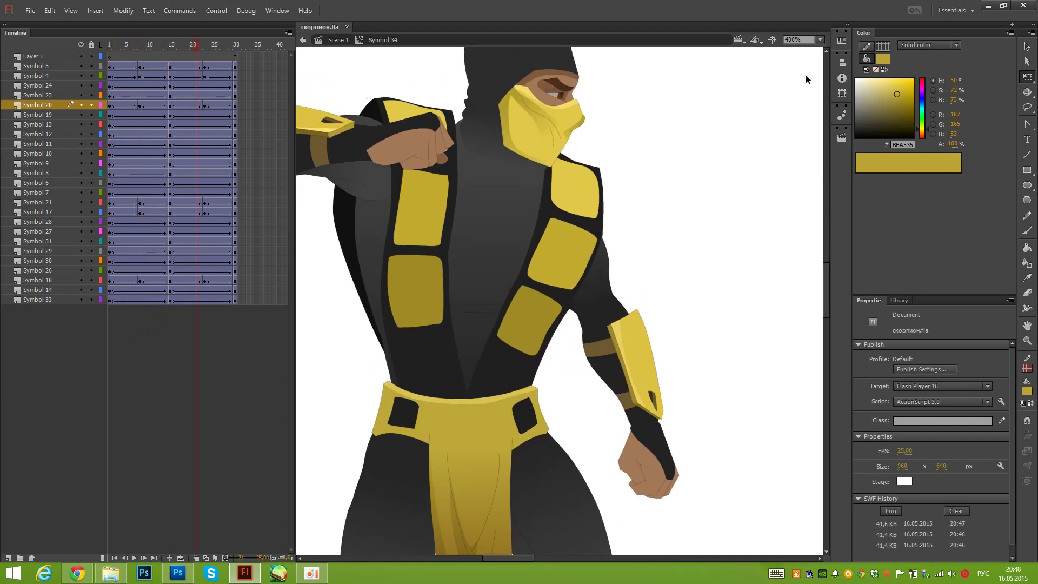
left_click(819, 39)
left_click(807, 123)
left_click_drag(705, 234, 675, 159)
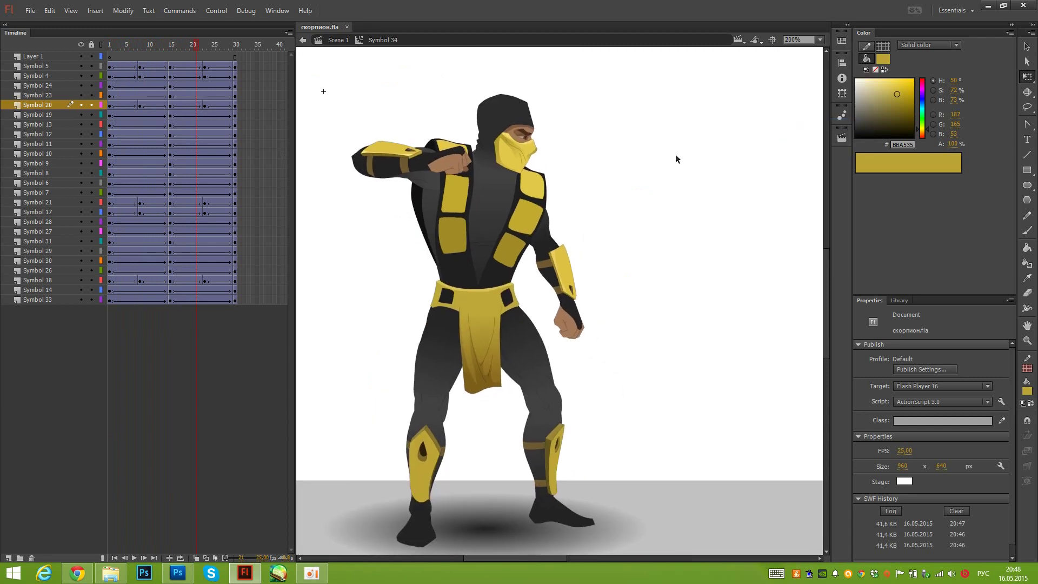
Leave Symbol 34 for Scene 1 and test the movie with both fighters, then close the preview
left_click(820, 40)
left_click(806, 114)
left_click_drag(656, 257, 591, 278)
double_click(625, 257)
key("ctrl+Return")
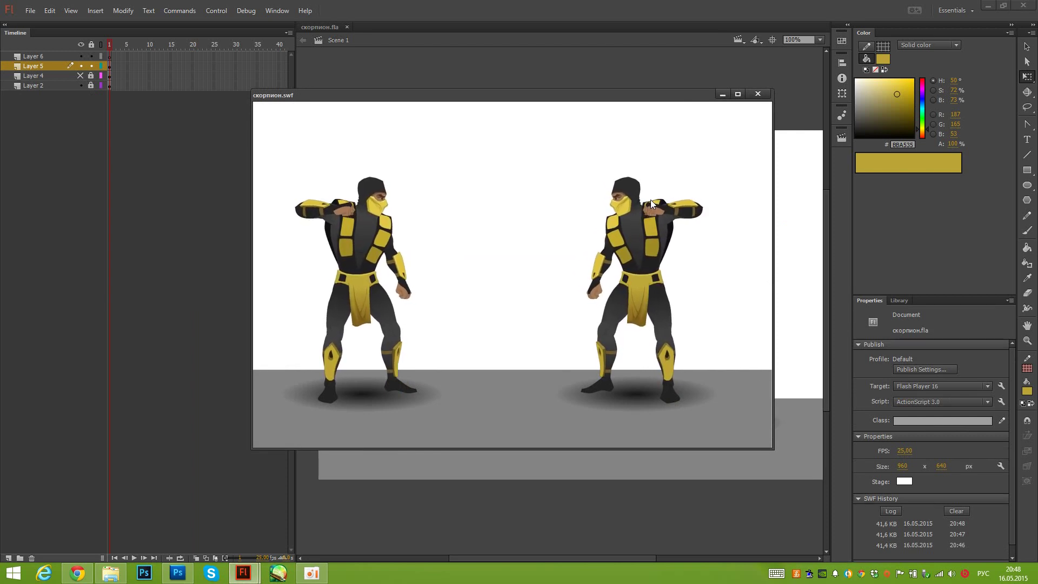
left_click(757, 94)
Add an Adjust Color filter to the mirrored fighter facing left and set its saturation to -100
left_click(709, 233)
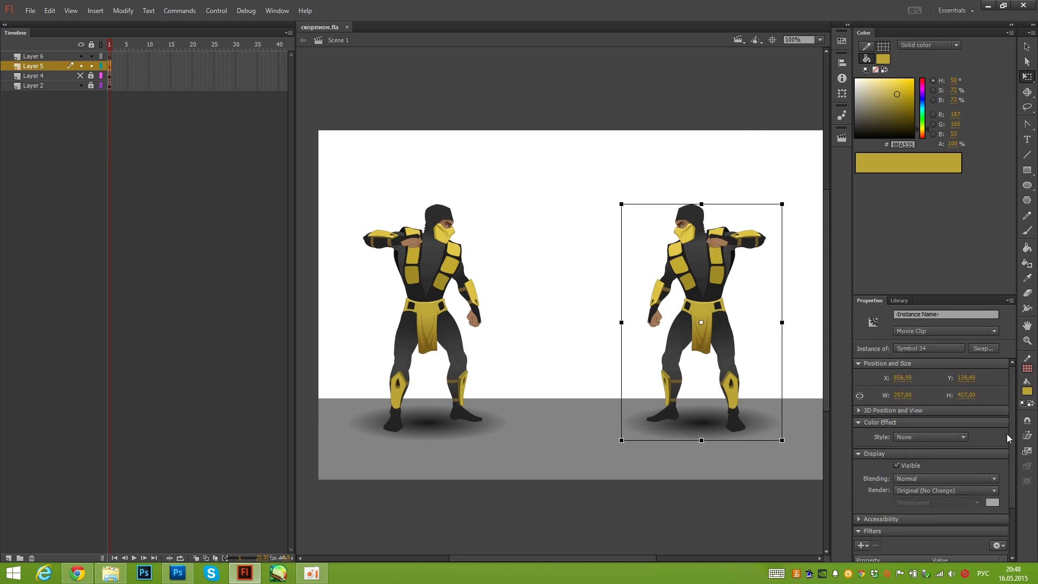
scroll(1007, 437, "down", 3)
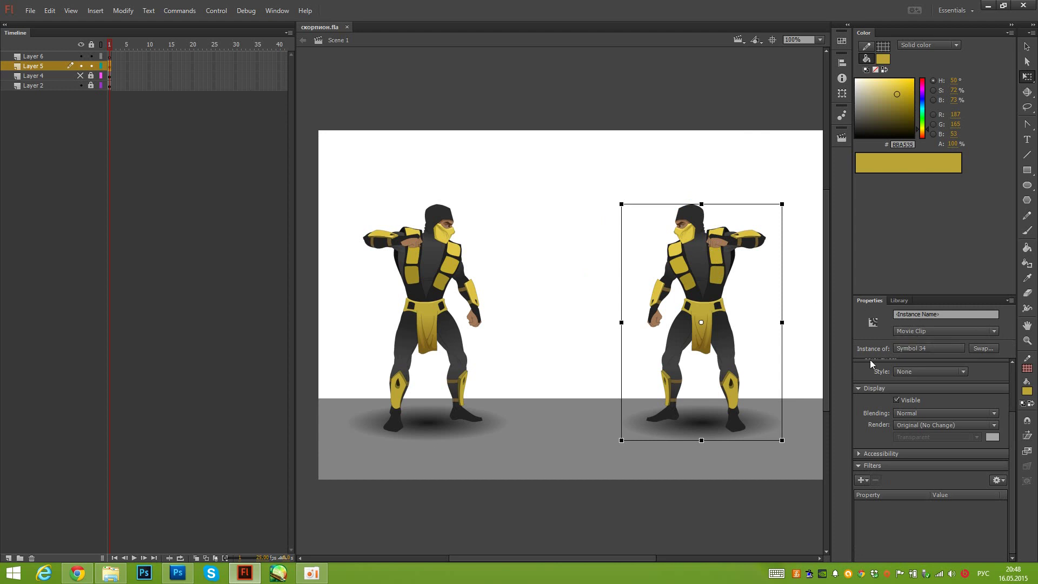
left_click(867, 479)
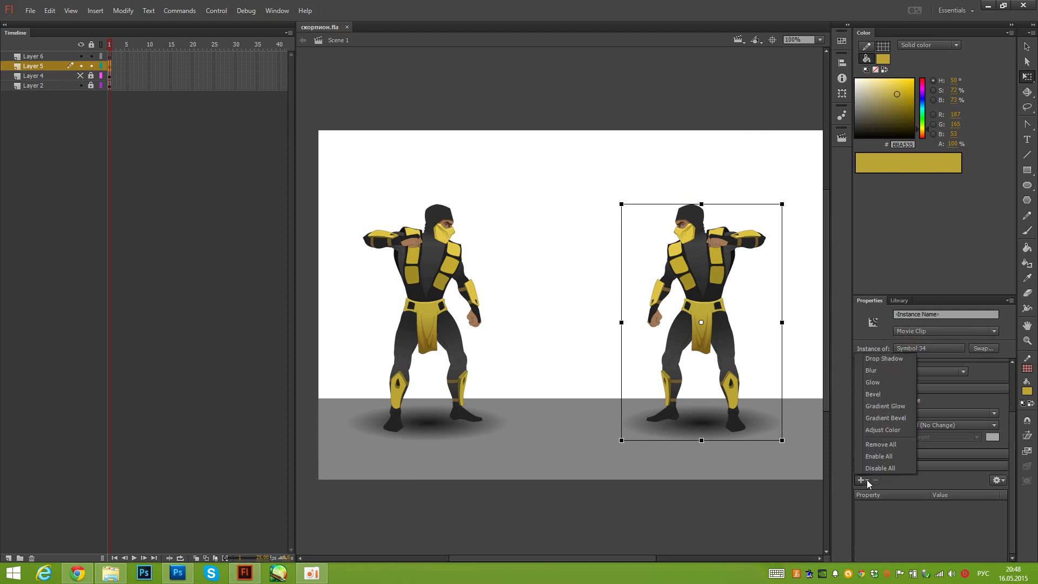
left_click(878, 429)
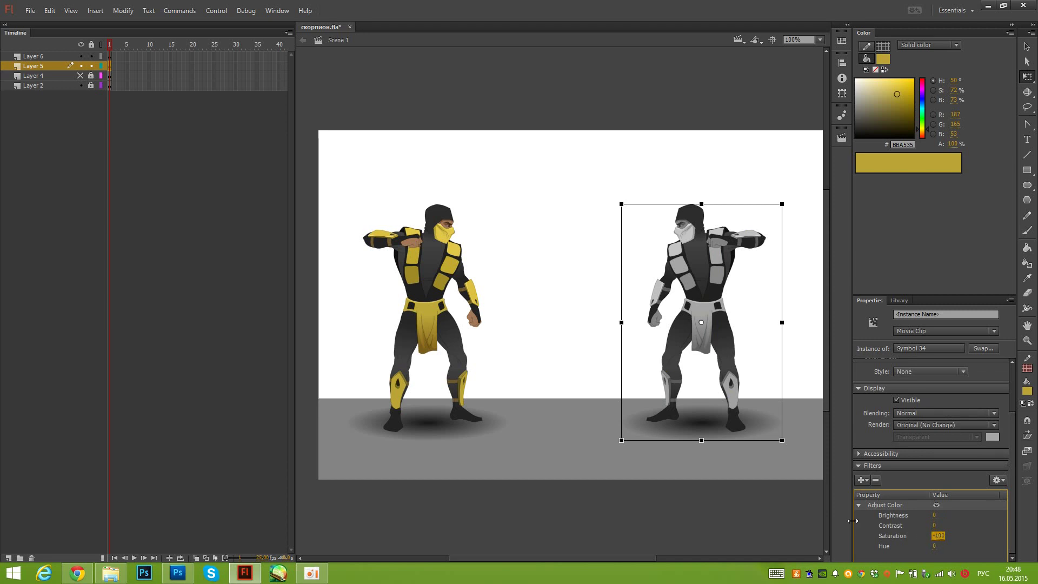
left_click(545, 434)
Save the file and test the movie with the grey opponent, then close the preview
key("ctrl+s")
key("ctrl+Return")
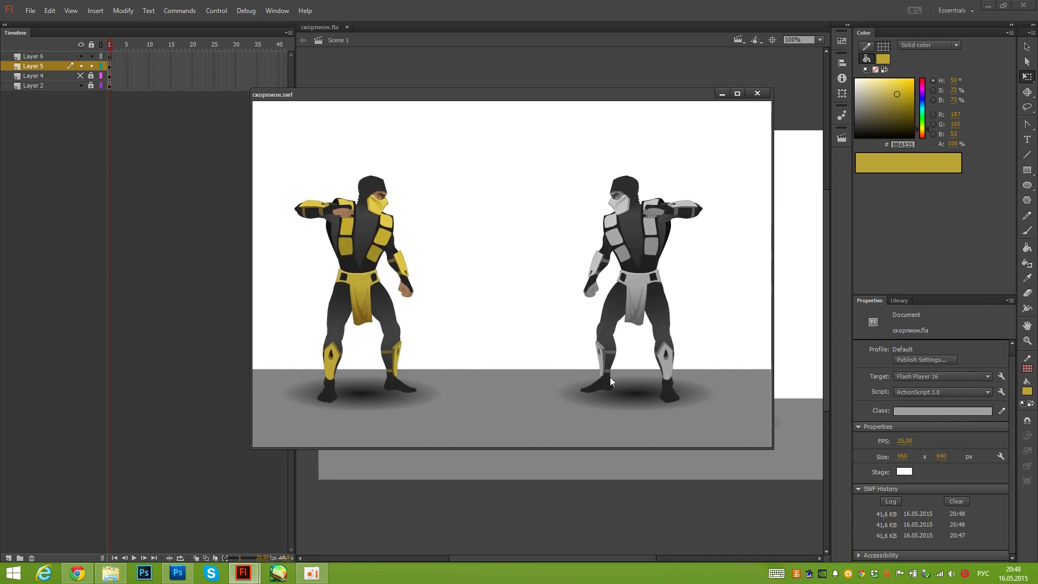
left_click(757, 93)
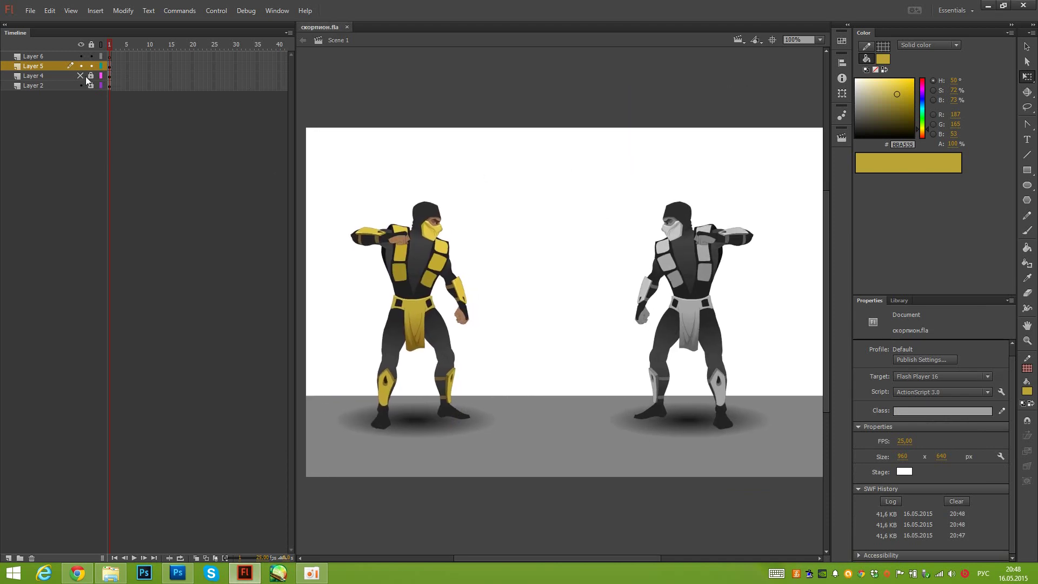
left_click(436, 225)
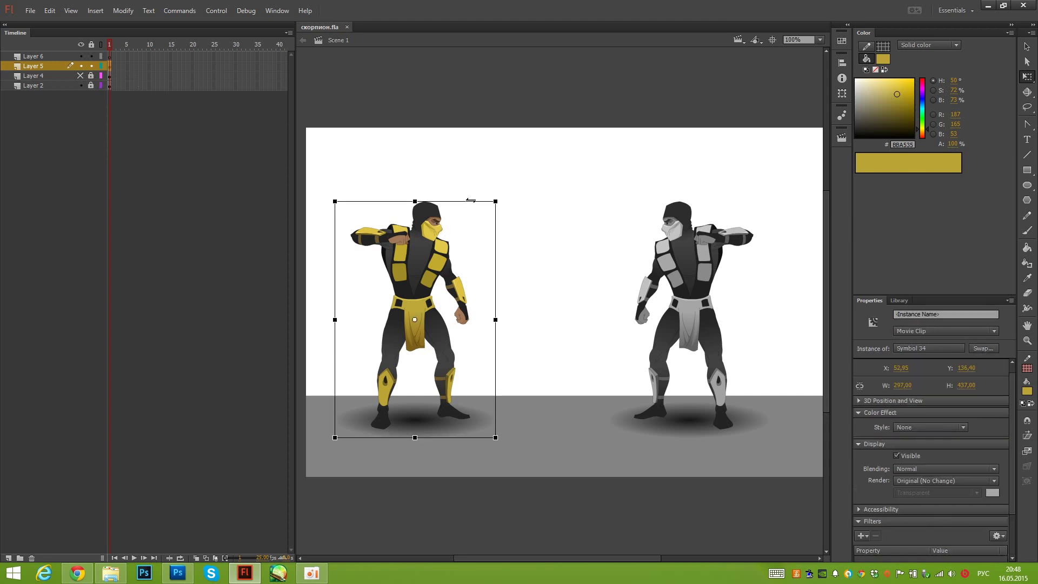
left_click(523, 183)
left_click_drag(516, 219, 535, 230)
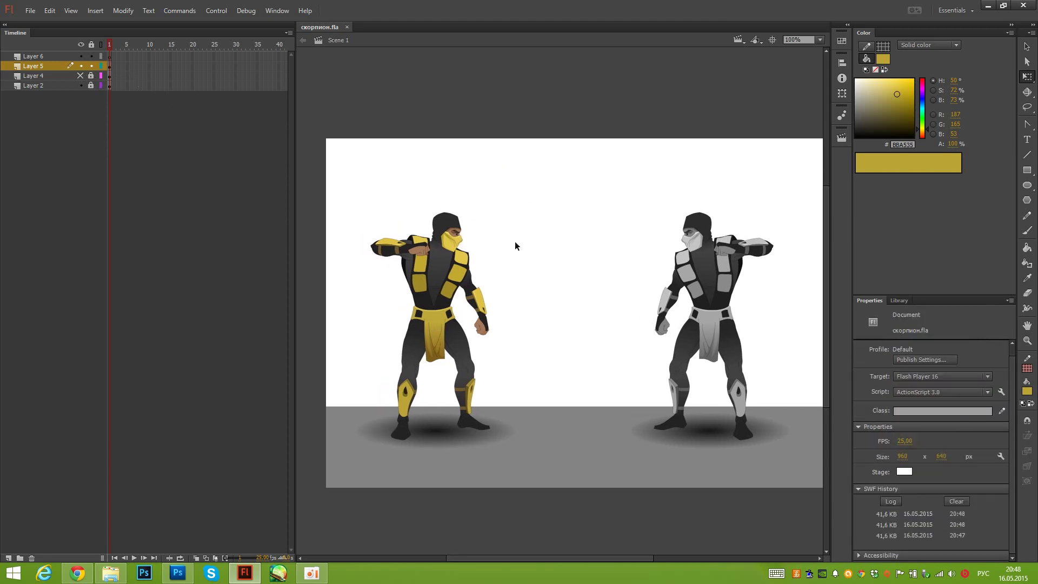
left_click(312, 573)
left_click_drag(539, 124, 645, 71)
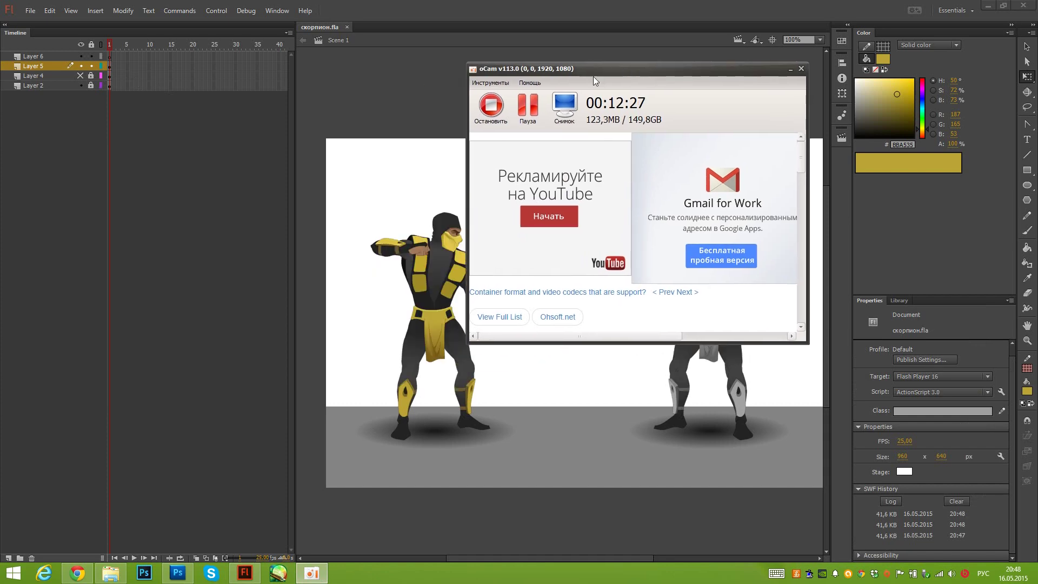